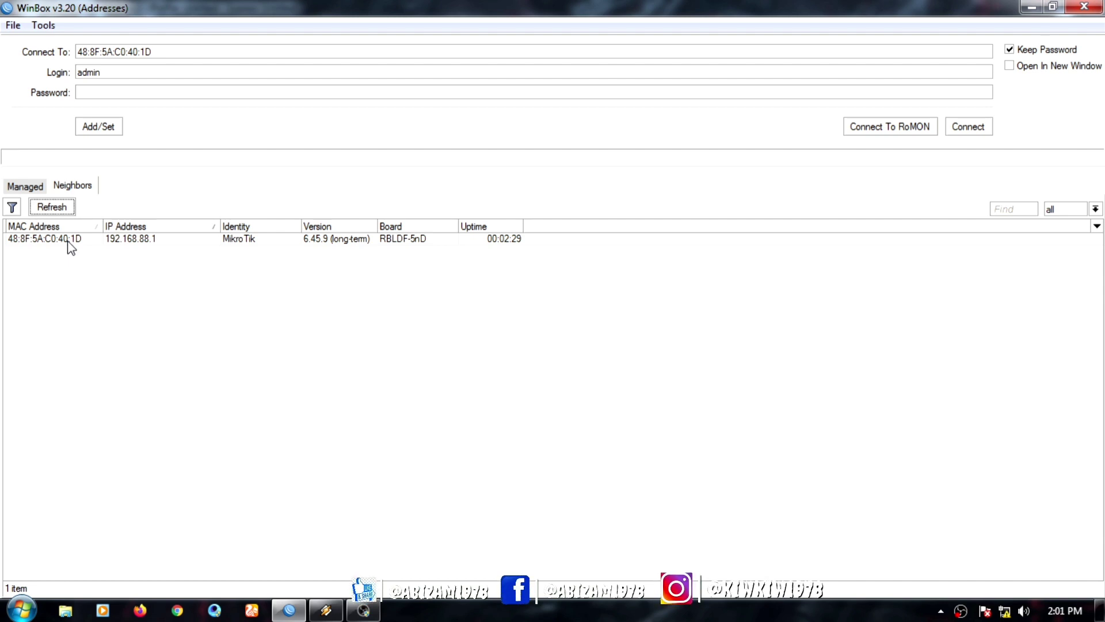
pyautogui.click(68, 241)
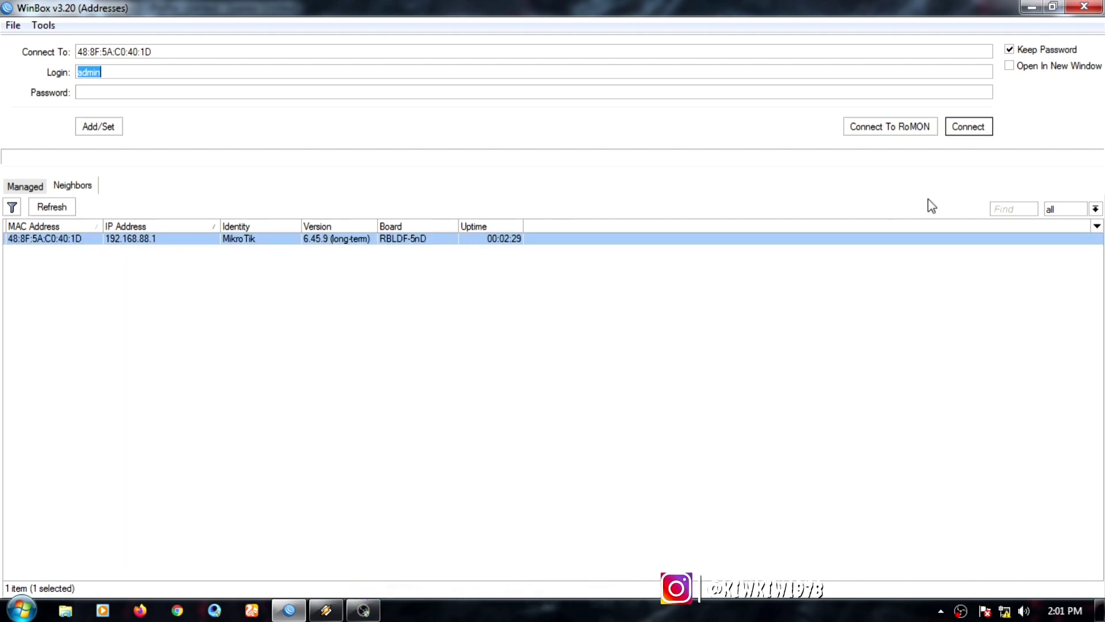
pyautogui.click(971, 128)
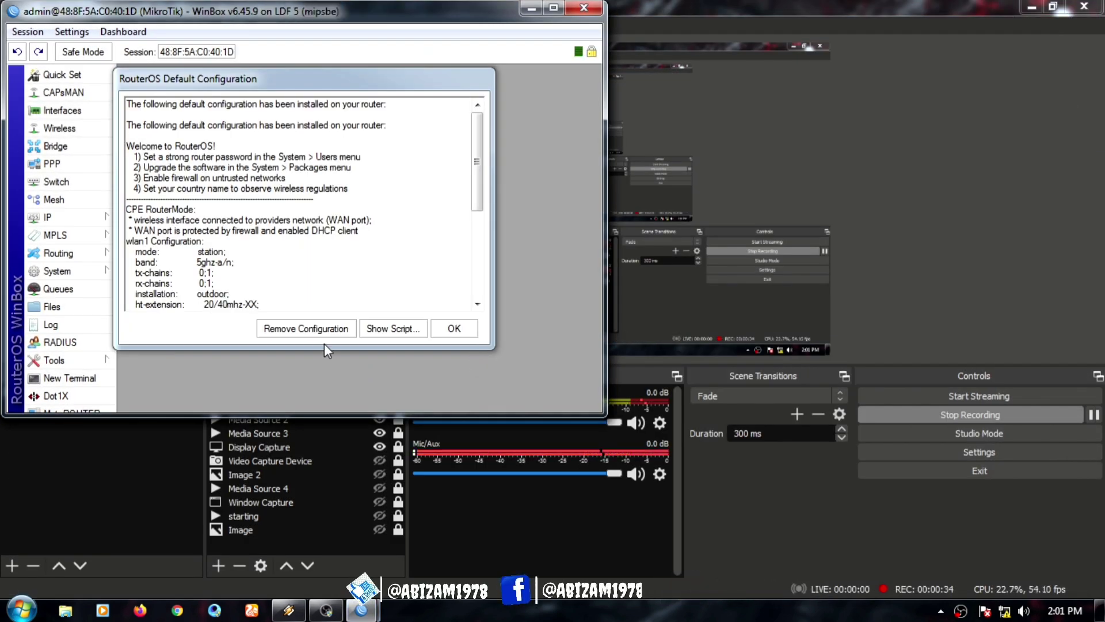
# Step: Dismiss the RouterOS Default Configuration notice and maximize the router session window
pyautogui.click(310, 328)
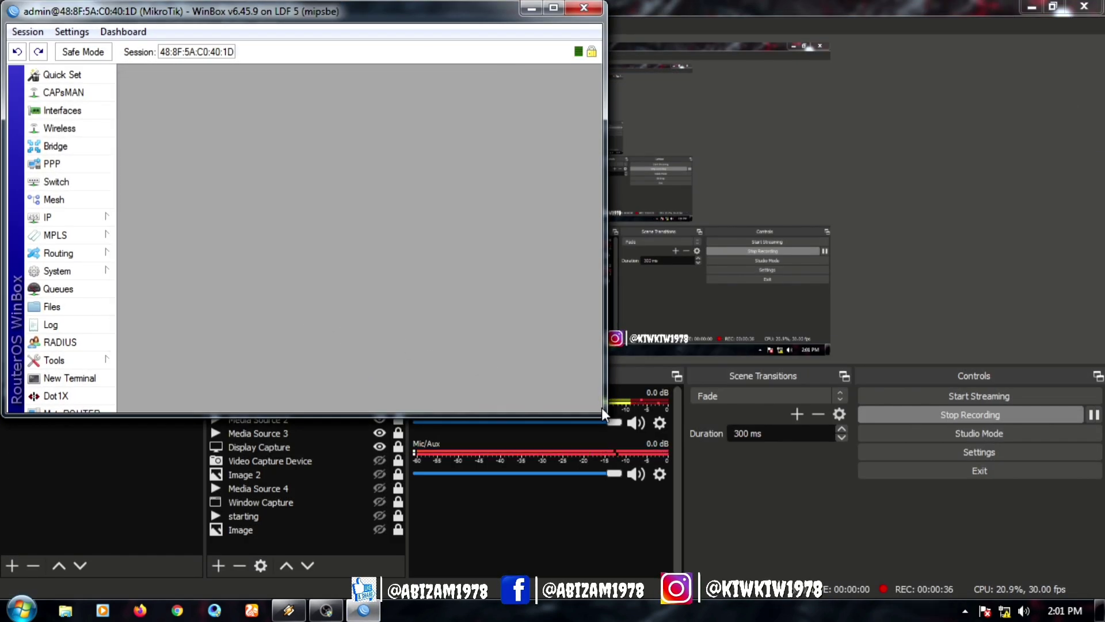
pyautogui.moveTo(604, 413); pyautogui.dragTo(1010, 546)
pyautogui.click(960, 8)
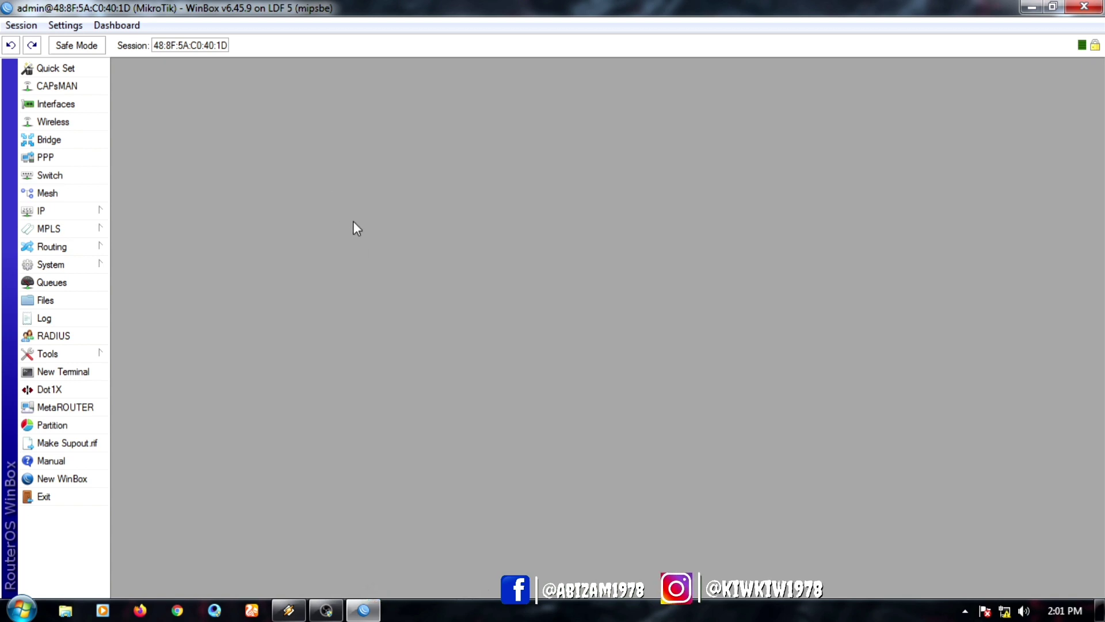
# Step: Enable the disabled wlan1 interface in the Wireless WiFi Interfaces list
pyautogui.click(63, 122)
pyautogui.click(257, 271)
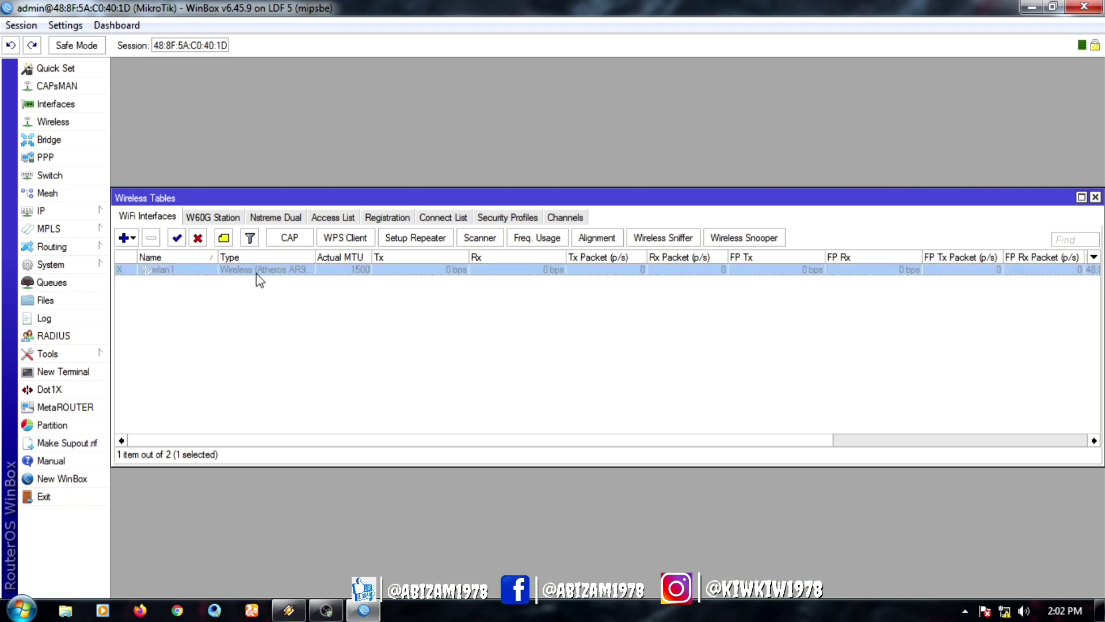
pyautogui.click(176, 238)
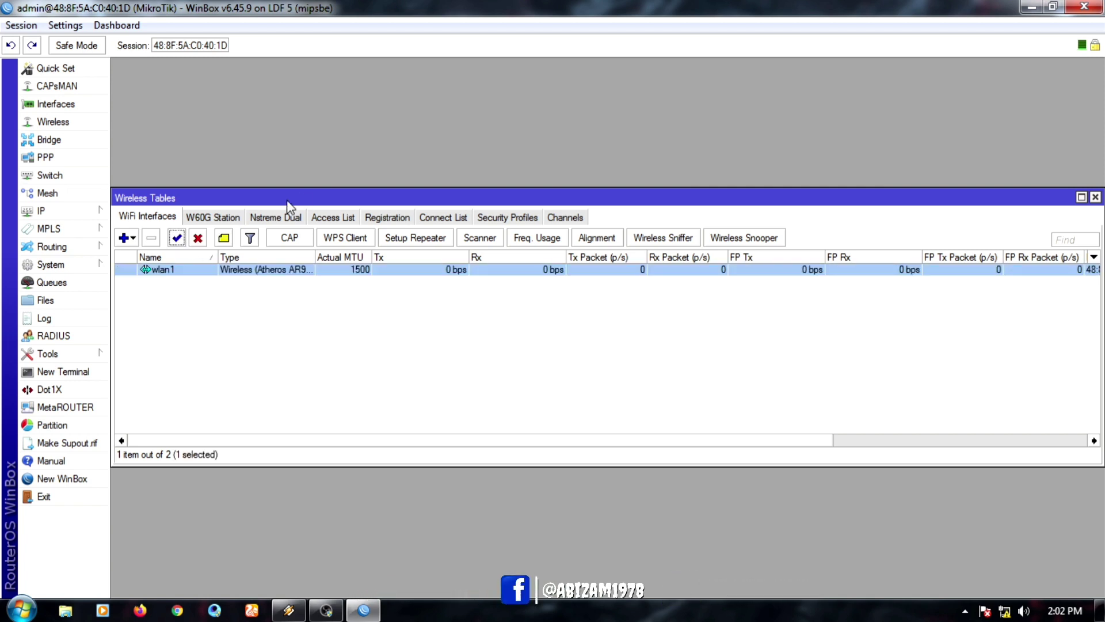
pyautogui.moveTo(317, 200); pyautogui.dragTo(317, 75)
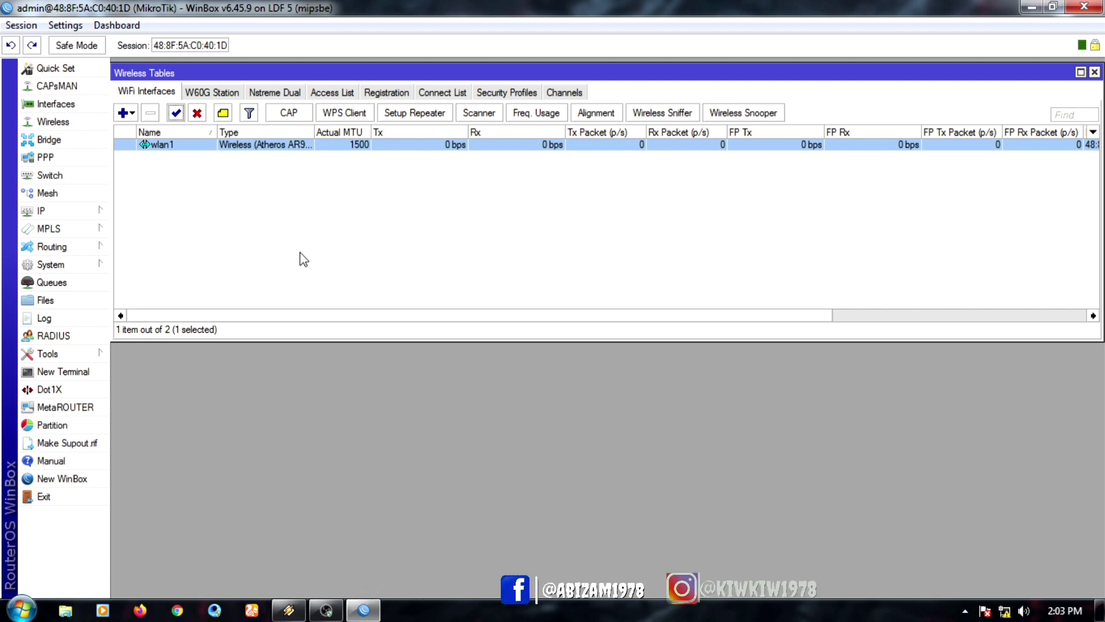
# Step: In wlan1's Advanced Mode wireless settings, choose band 5GHz-A/N and enter scan list 5725-5825
pyautogui.doubleClick(289, 147)
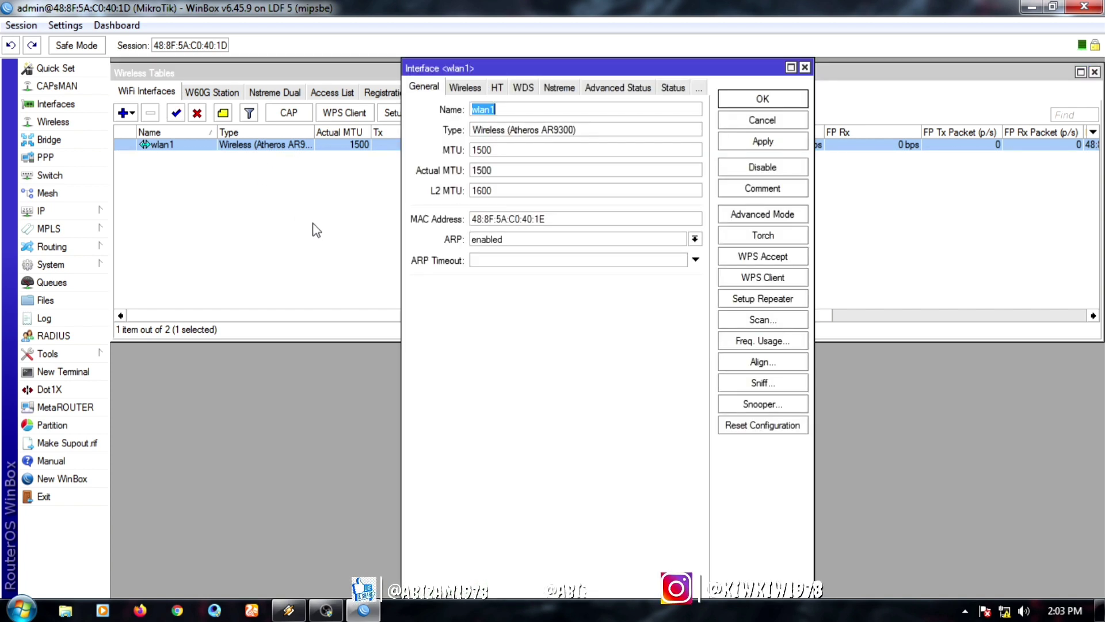
pyautogui.click(463, 88)
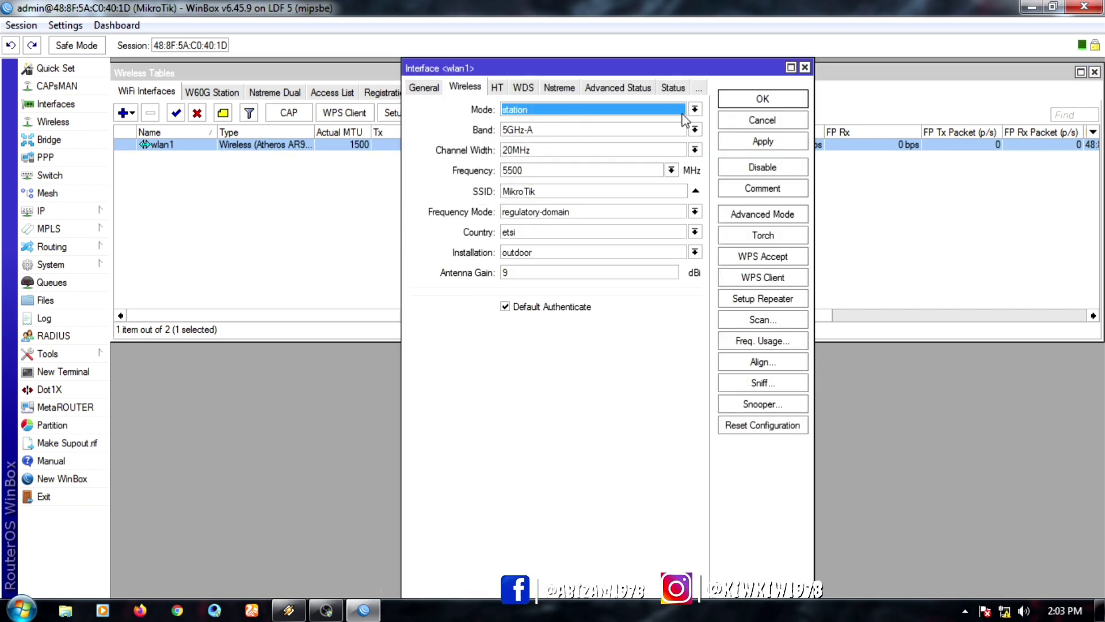
pyautogui.click(776, 214)
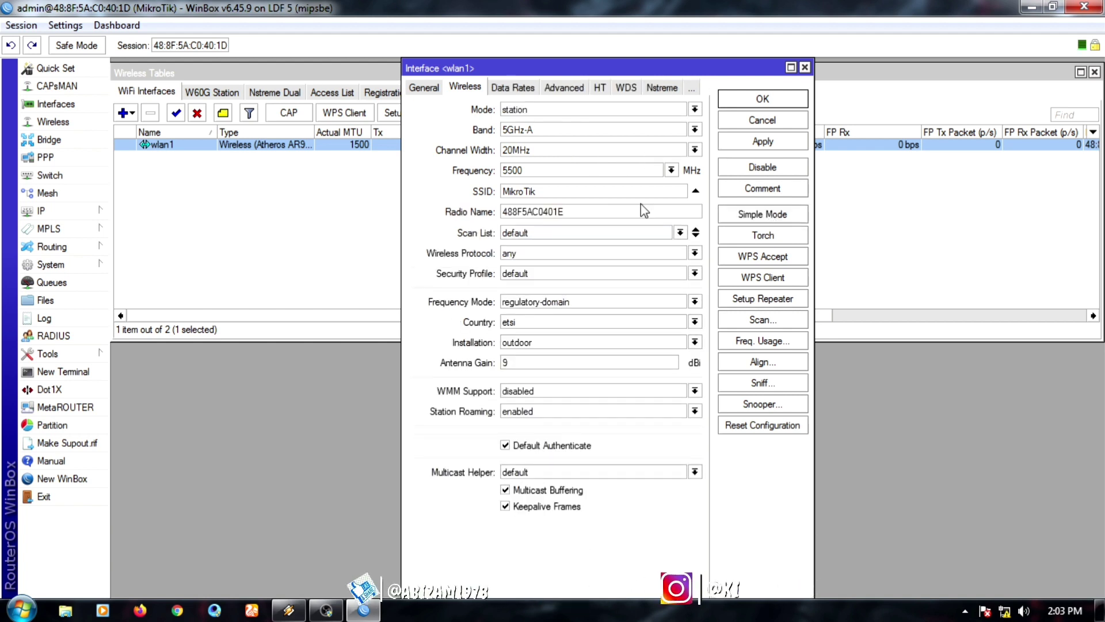
pyautogui.moveTo(589, 72); pyautogui.dragTo(312, 71)
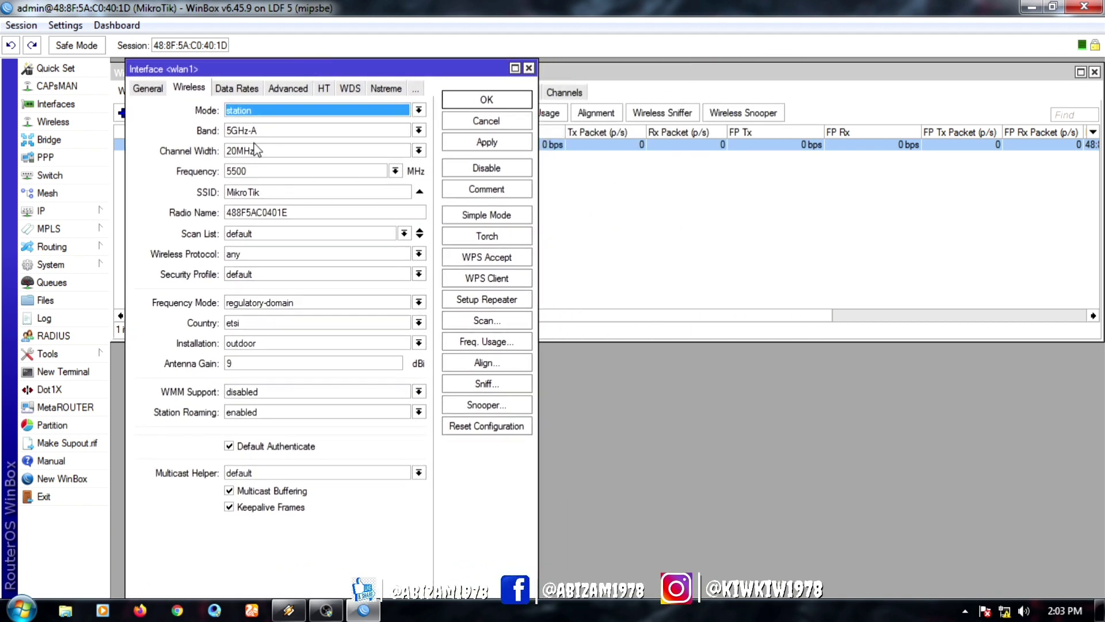
pyautogui.click(381, 131)
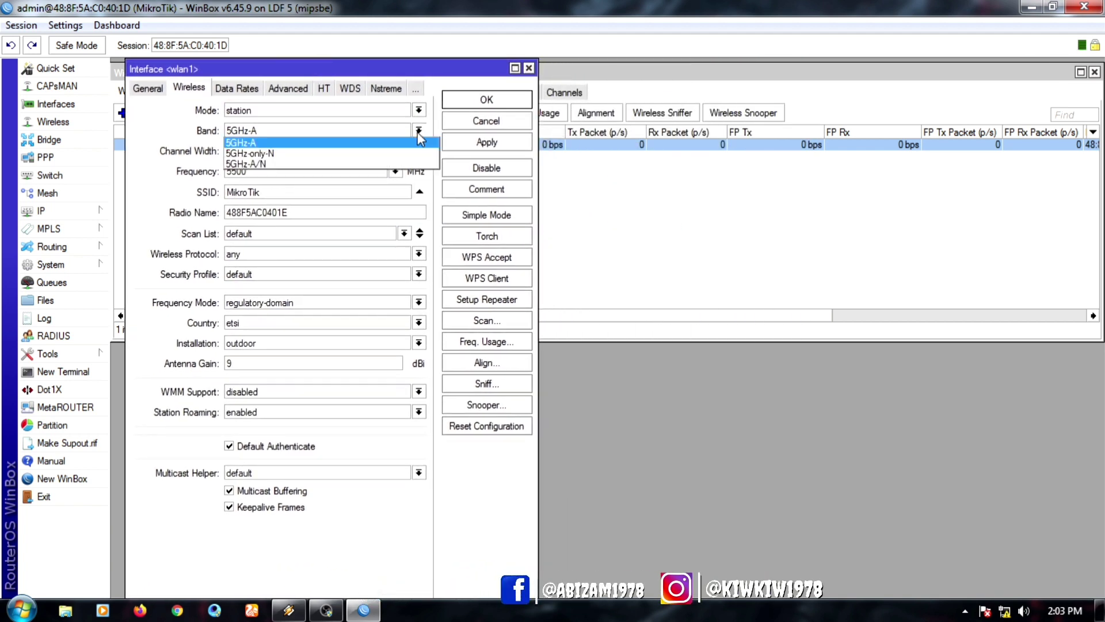
pyautogui.click(363, 165)
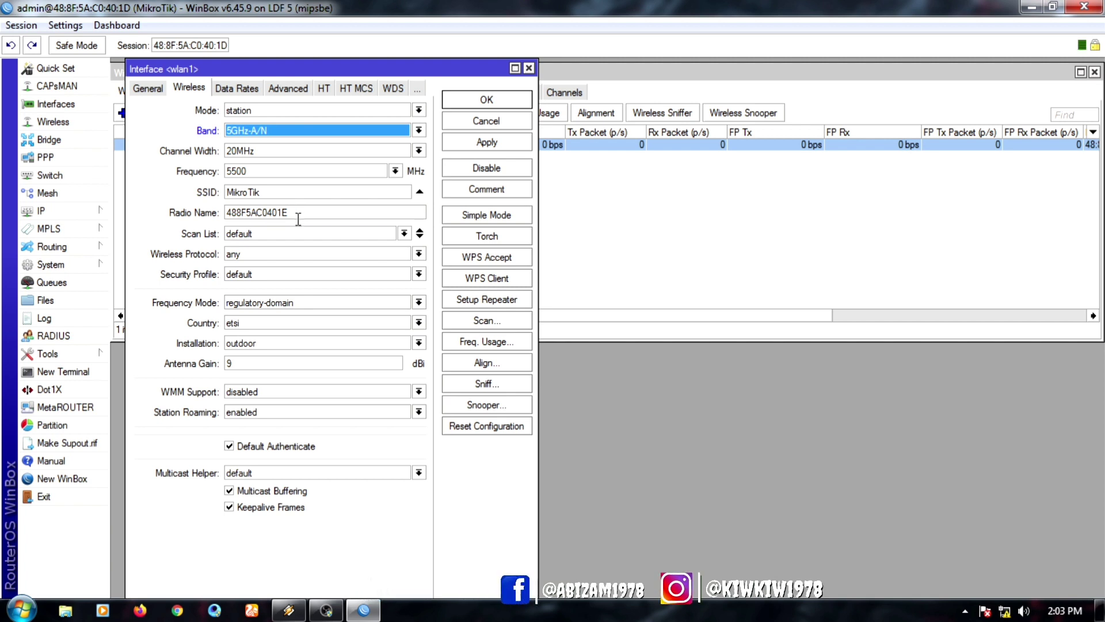
pyautogui.click(404, 233)
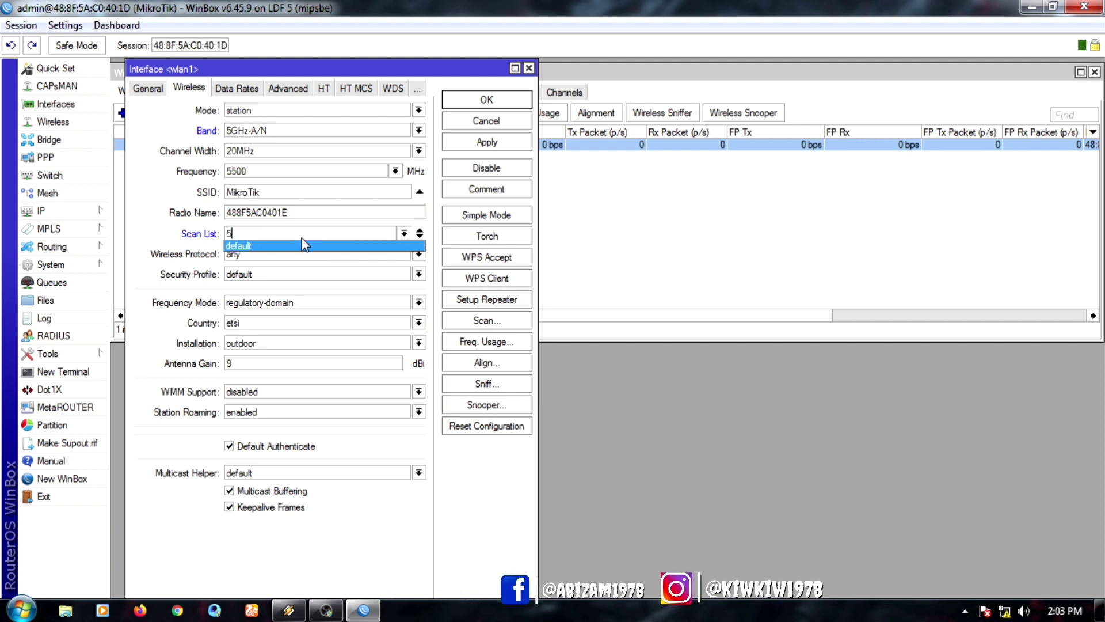
pyautogui.write('5725')
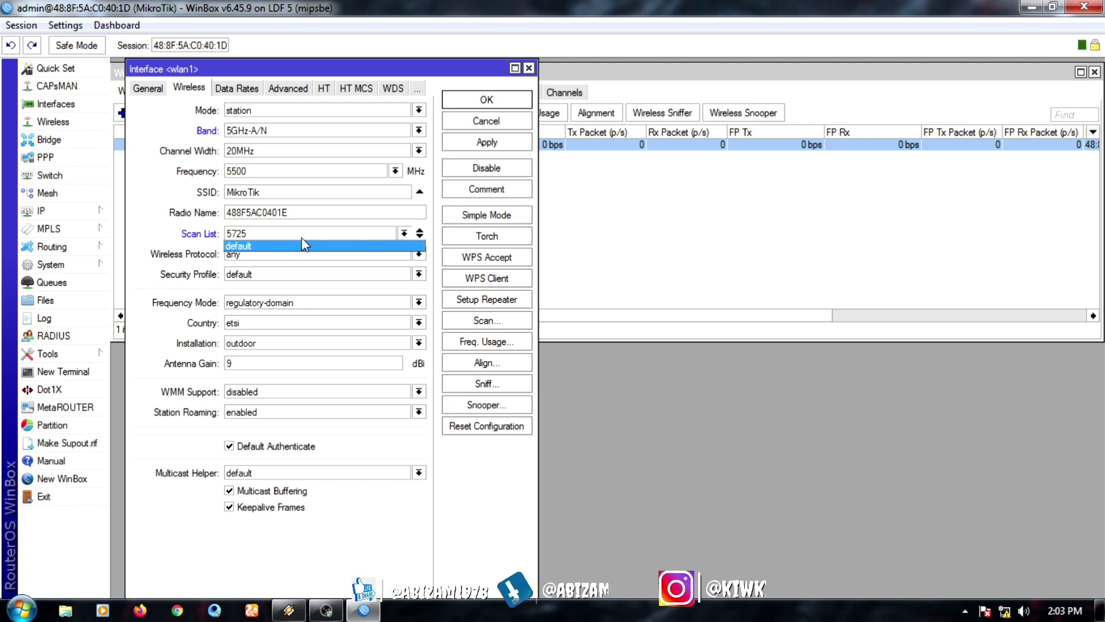
pyautogui.write('-')
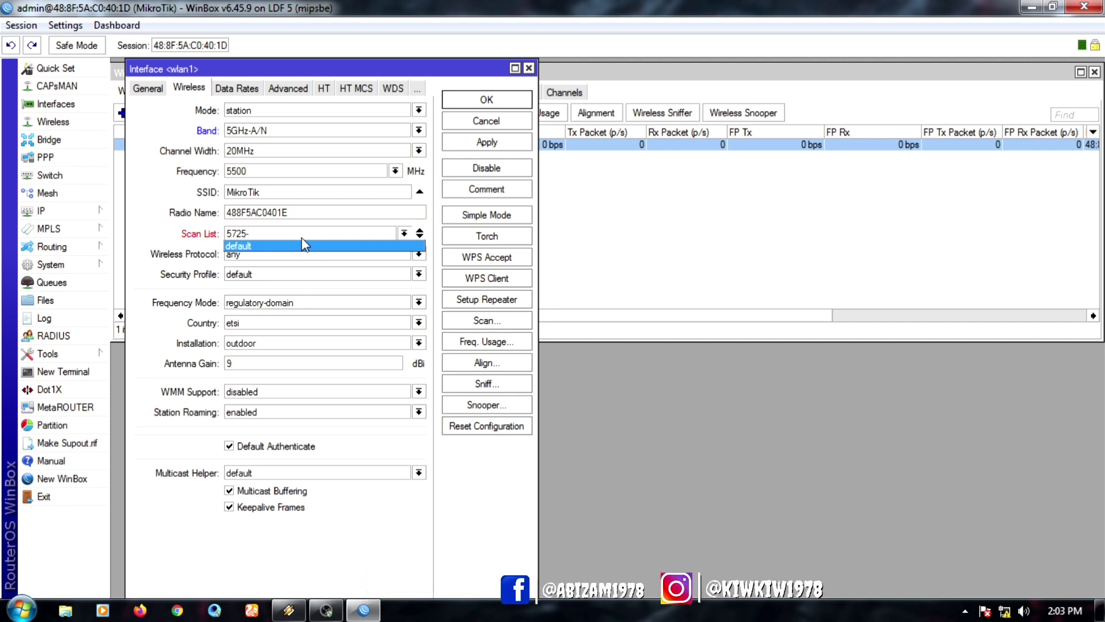
pyautogui.write('582')
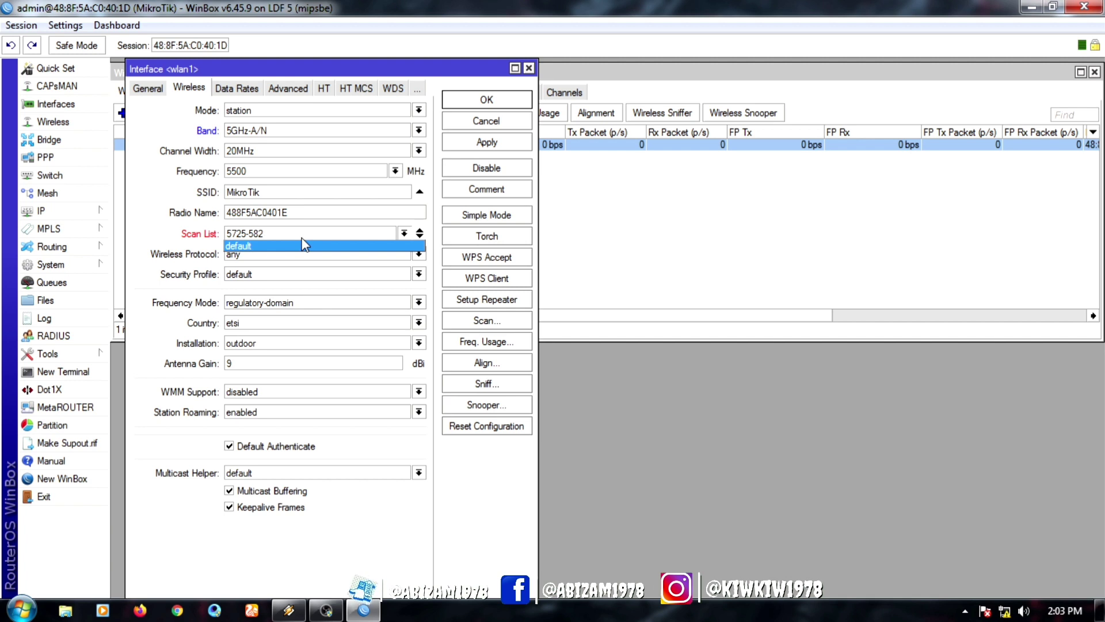
pyautogui.write('5')
# Step: Keep scan list 5725-5825, choose superchannel frequency mode and australia country, then apply
pyautogui.click(485, 148)
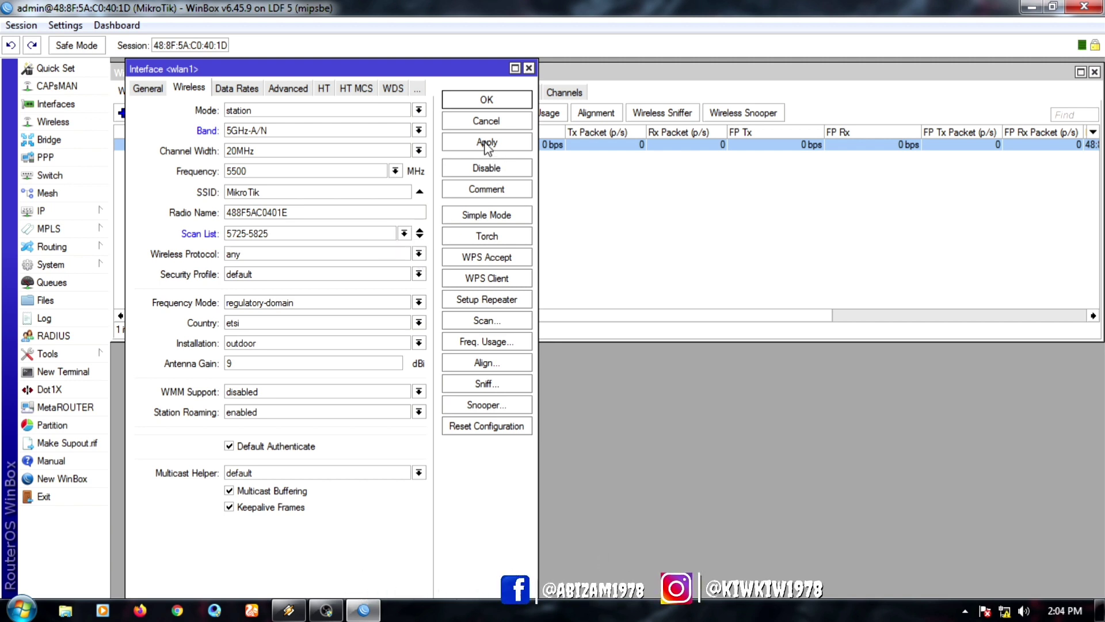
pyautogui.click(344, 238)
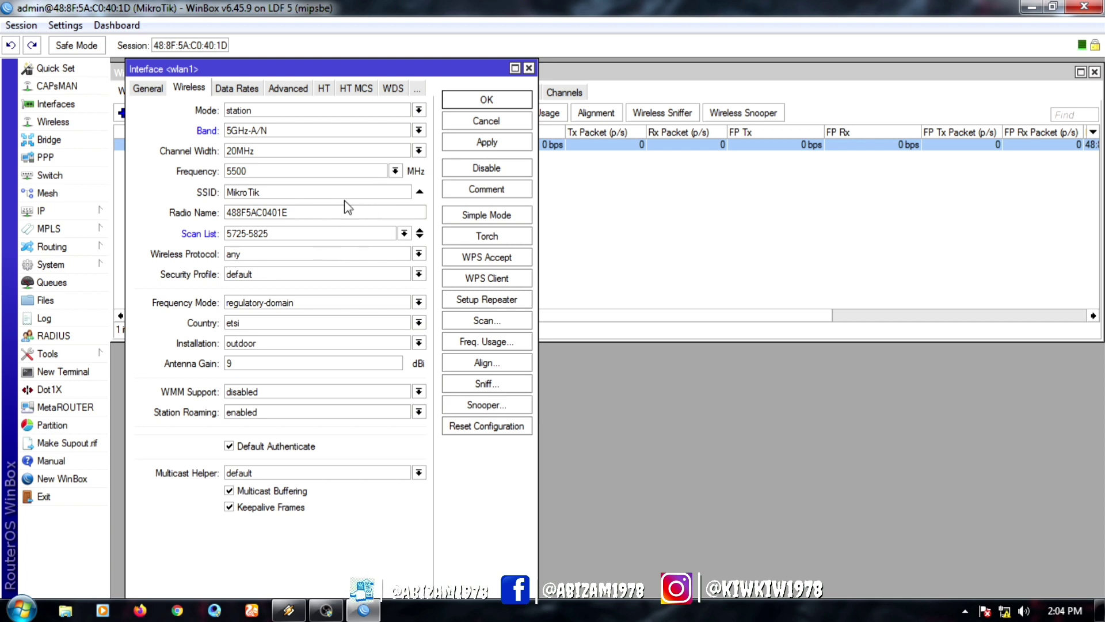
pyautogui.click(418, 254)
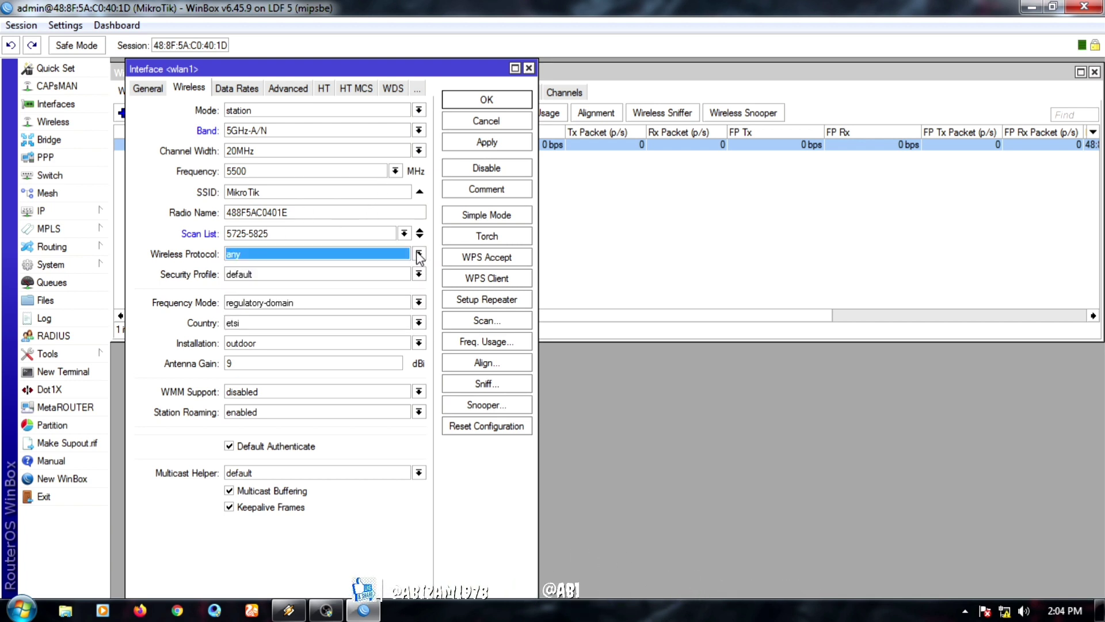
pyautogui.click(419, 303)
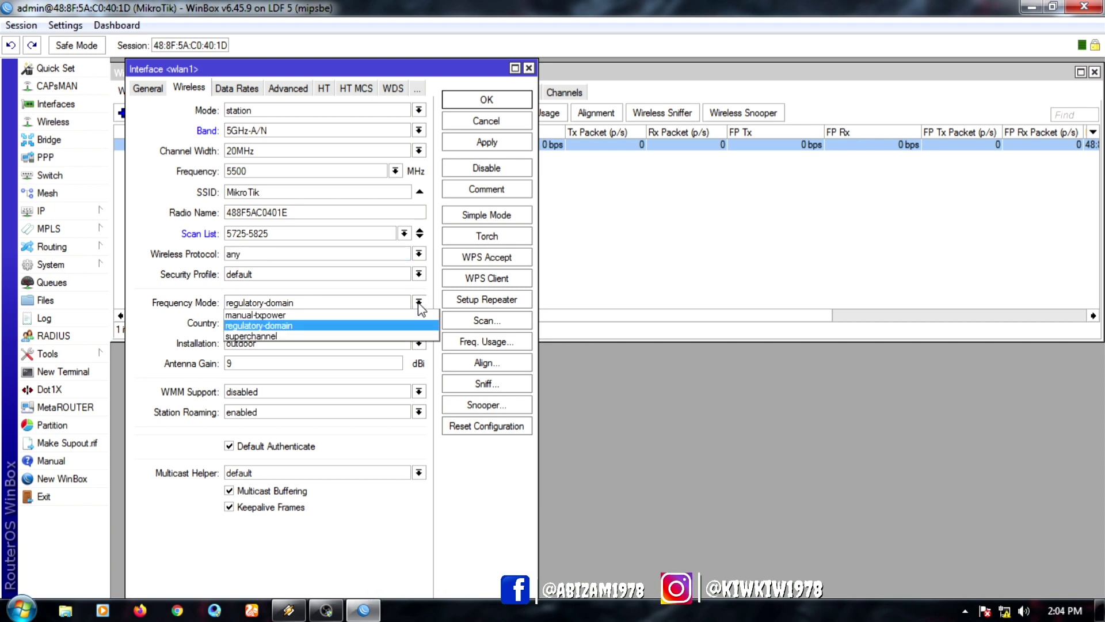
pyautogui.click(311, 336)
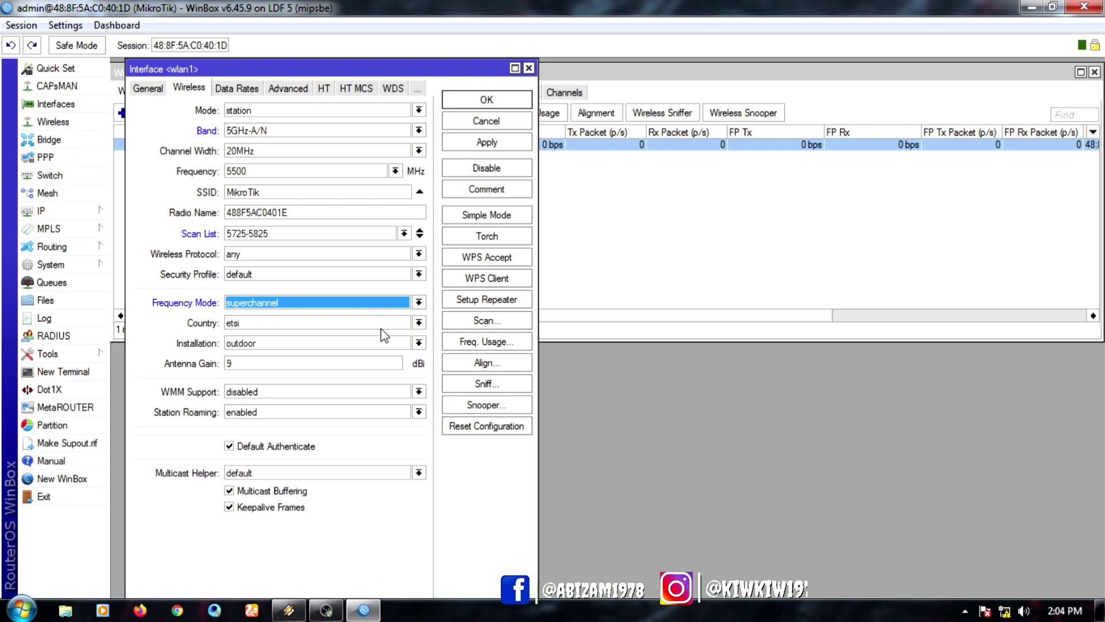
pyautogui.click(419, 324)
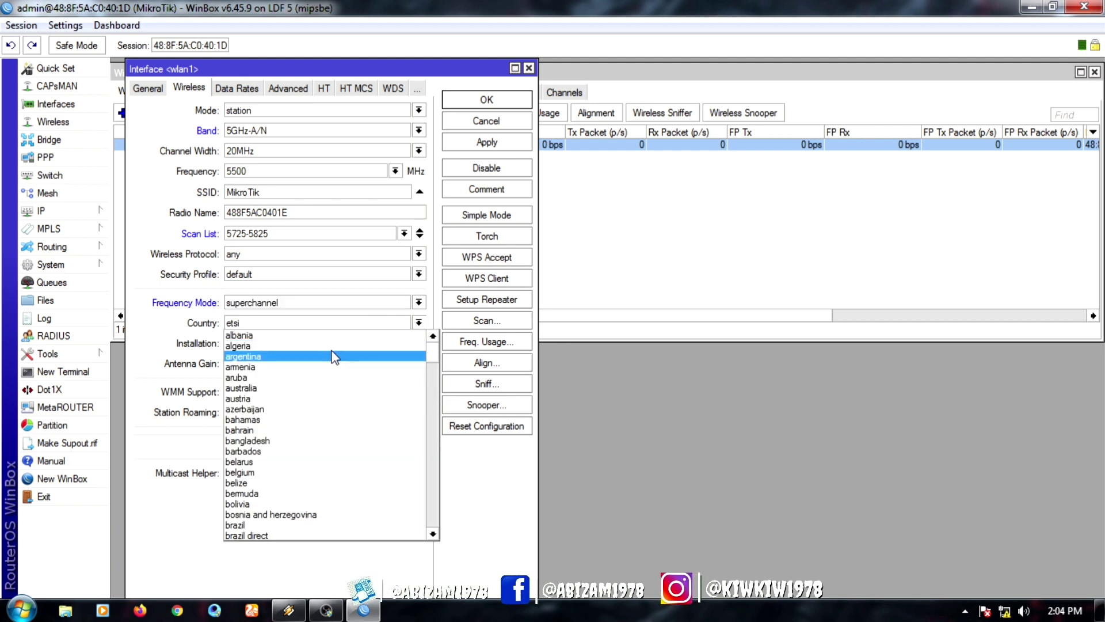
pyautogui.click(321, 389)
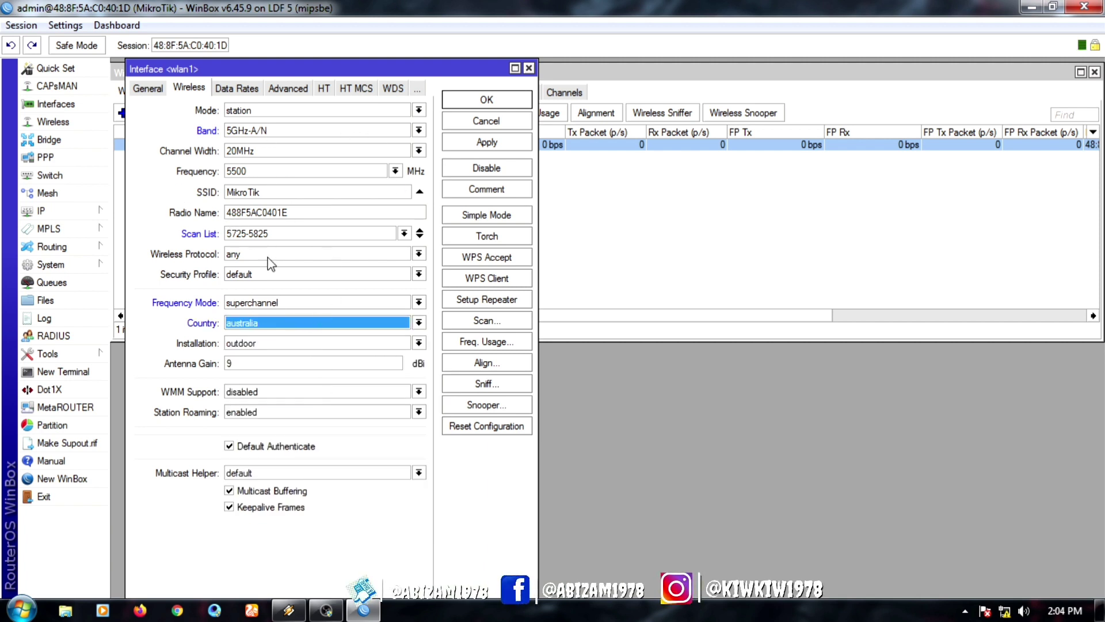
pyautogui.click(486, 142)
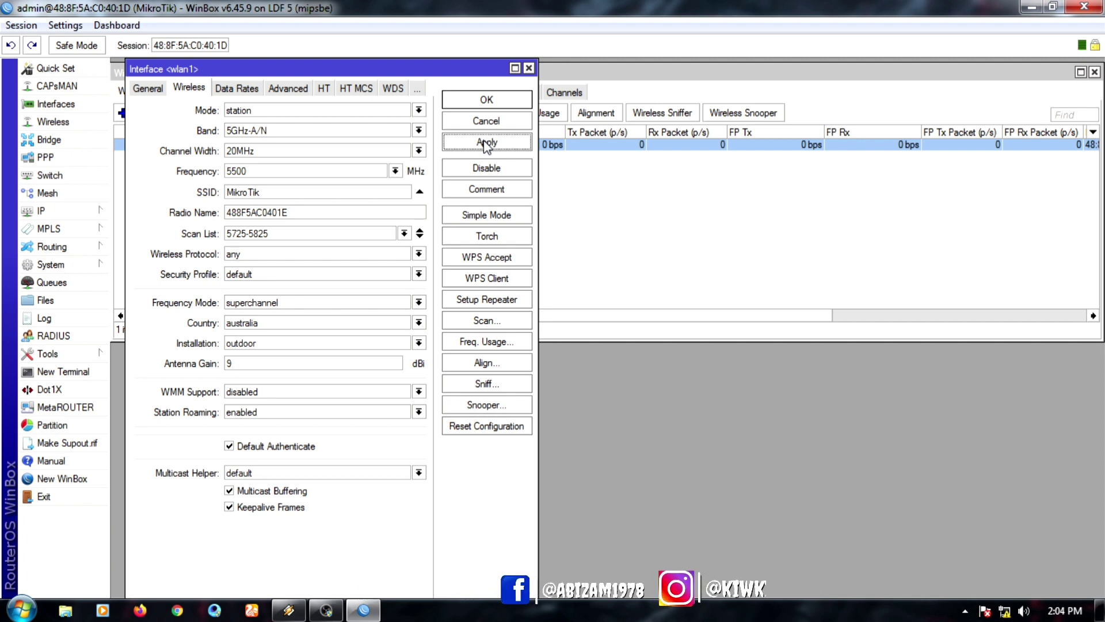
pyautogui.click(485, 328)
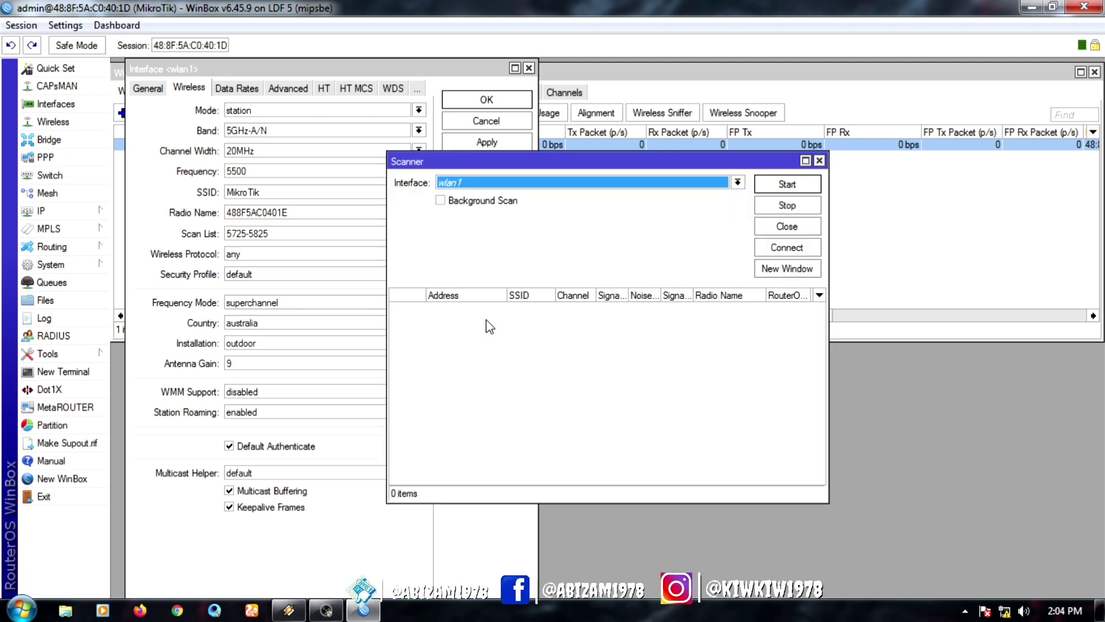
pyautogui.click(785, 184)
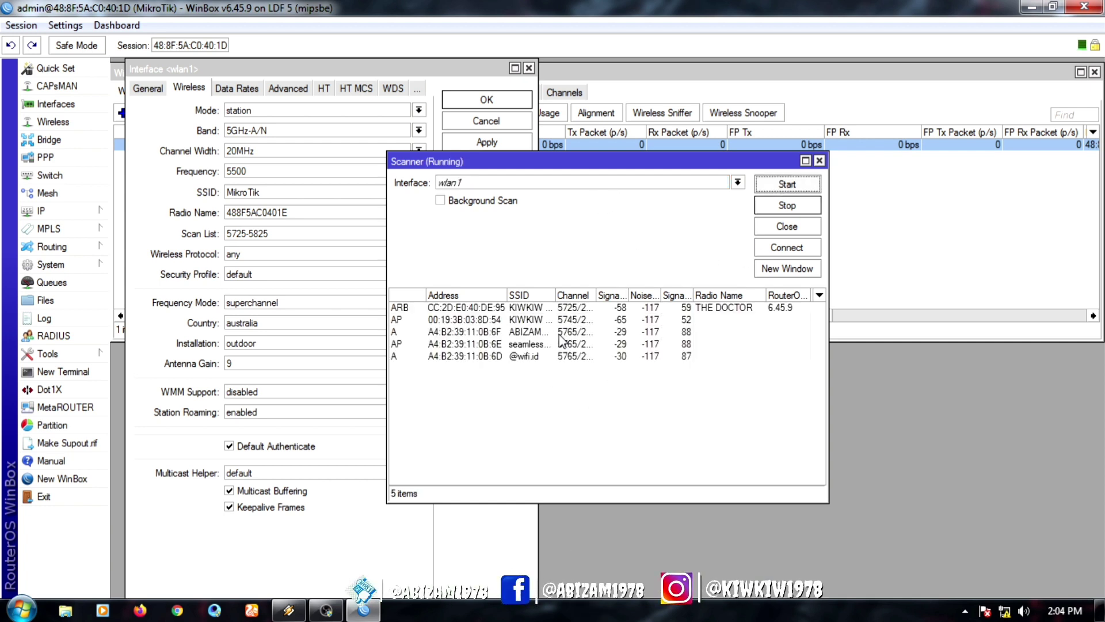
pyautogui.click(560, 333)
pyautogui.click(775, 253)
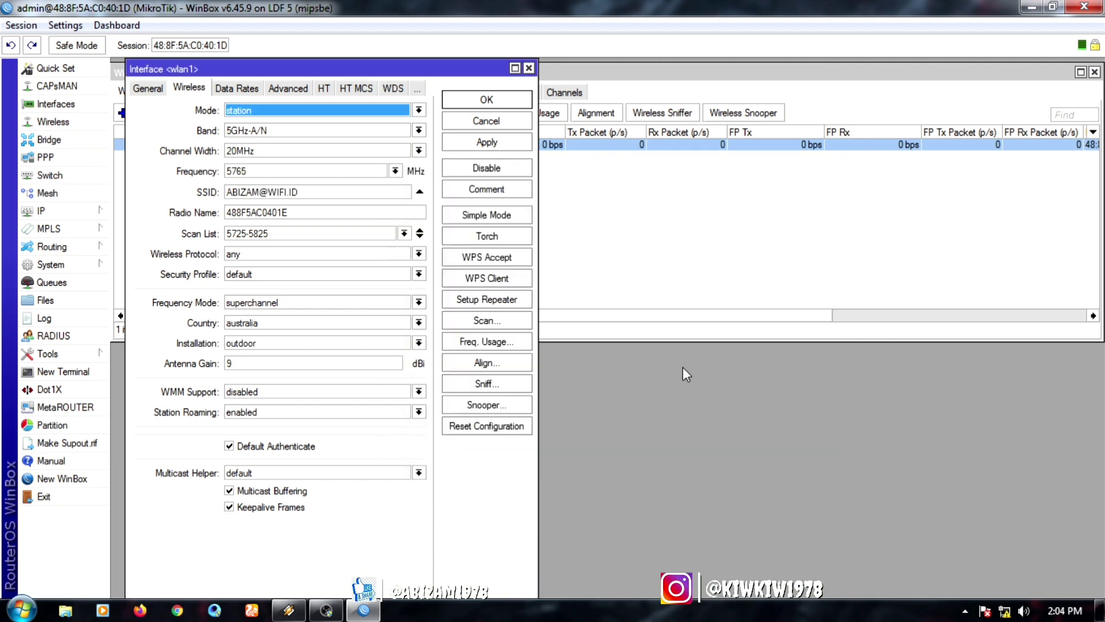
pyautogui.moveTo(311, 69); pyautogui.dragTo(562, 73)
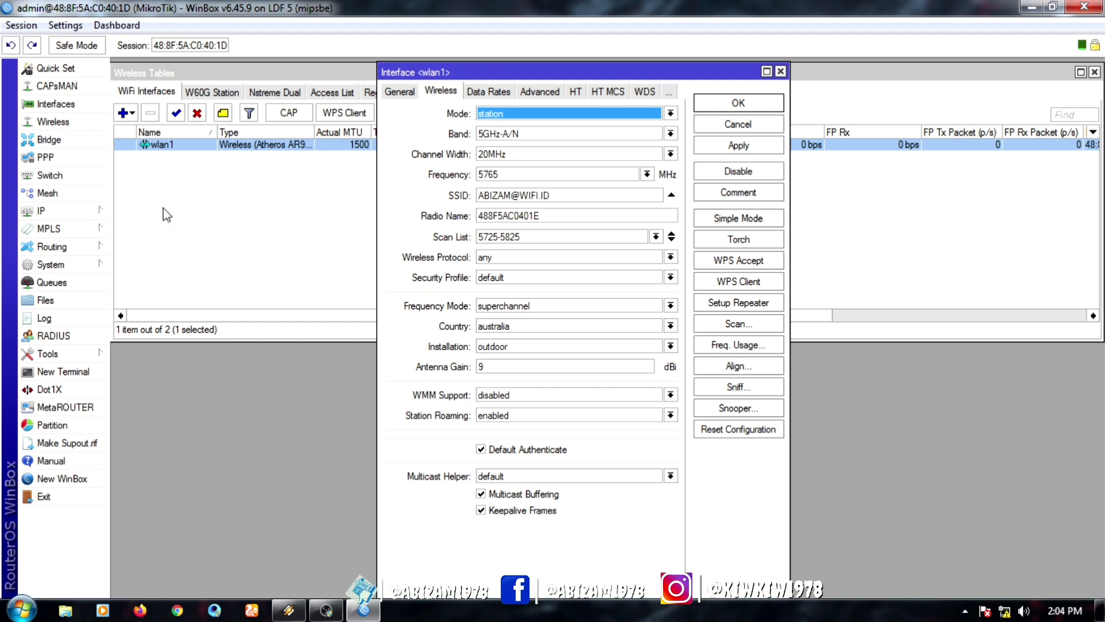
pyautogui.click(405, 95)
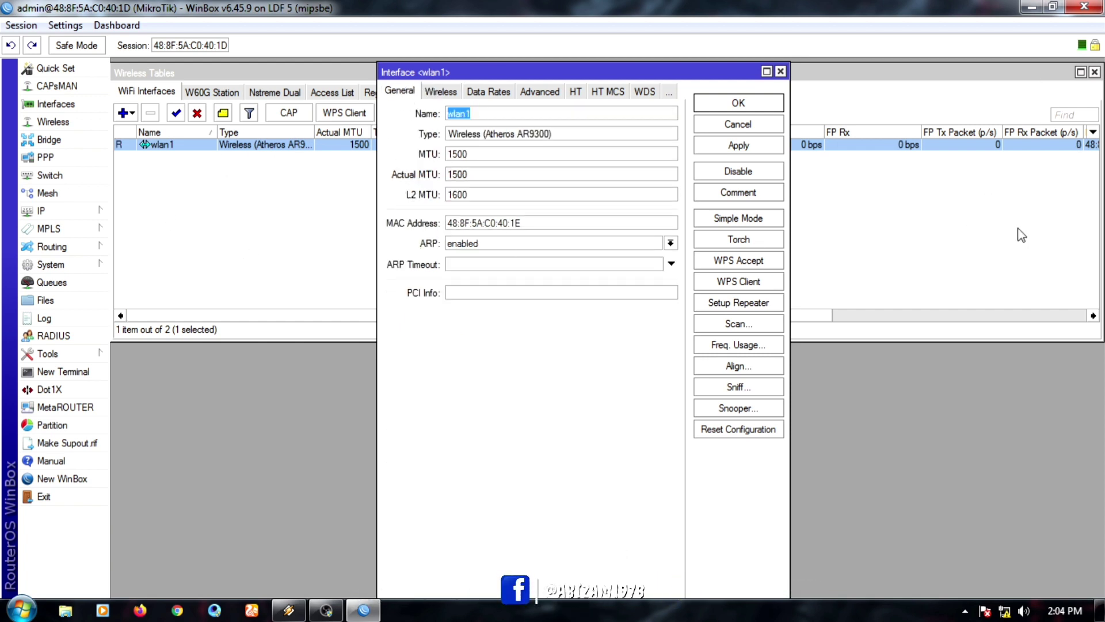
# Step: Open the lllll text file in New folder (4) and copy the MAC address from it
pyautogui.click(1053, 8)
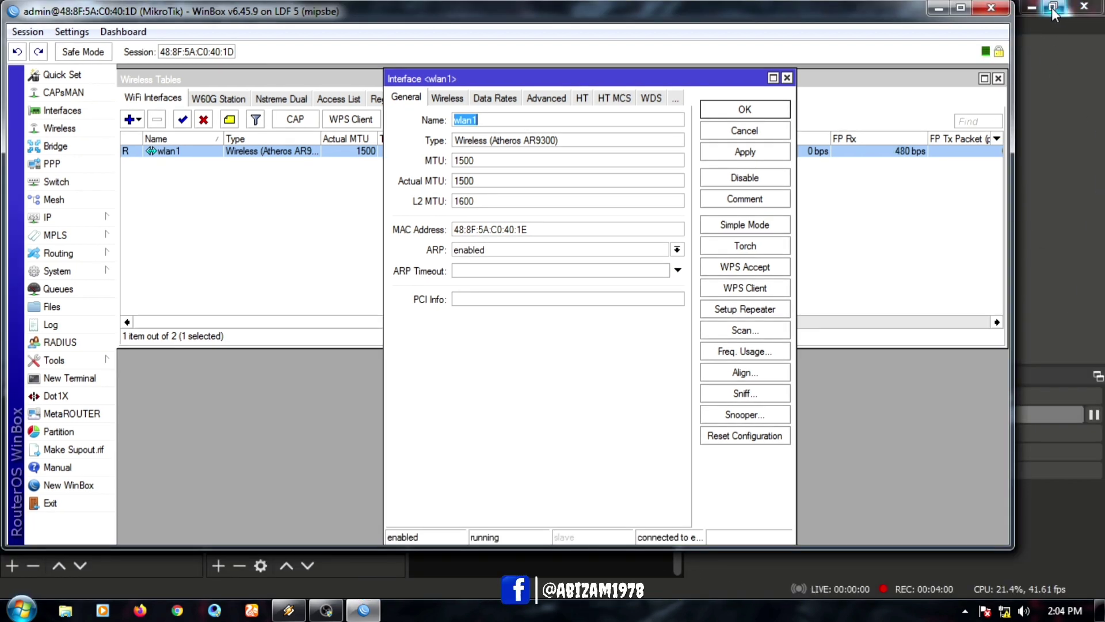
pyautogui.click(1031, 8)
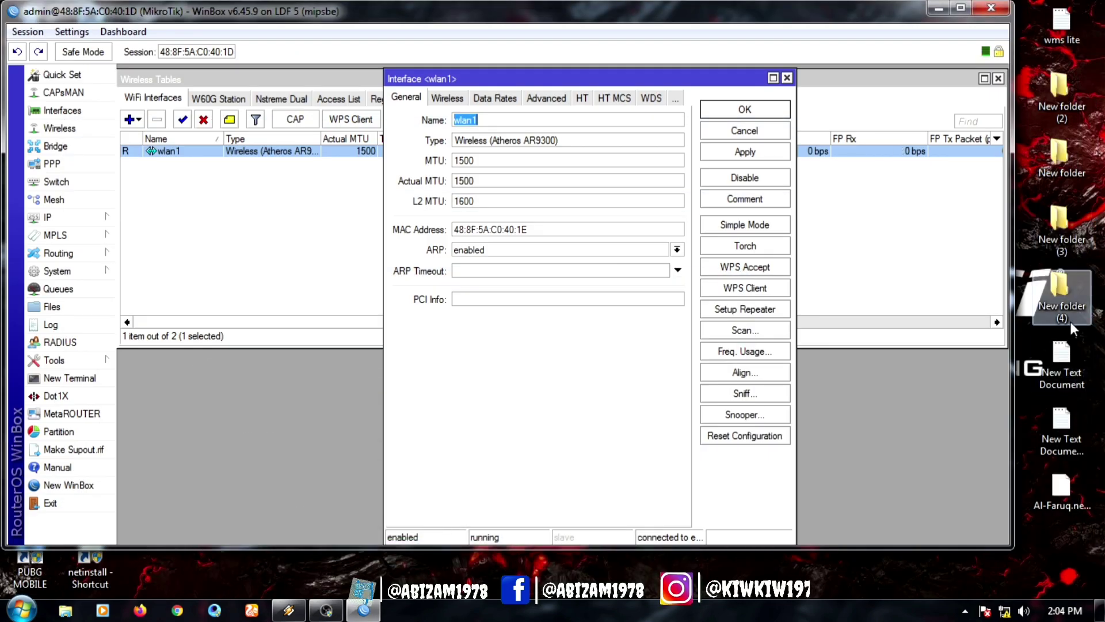
pyautogui.doubleClick(1060, 291)
pyautogui.doubleClick(242, 302)
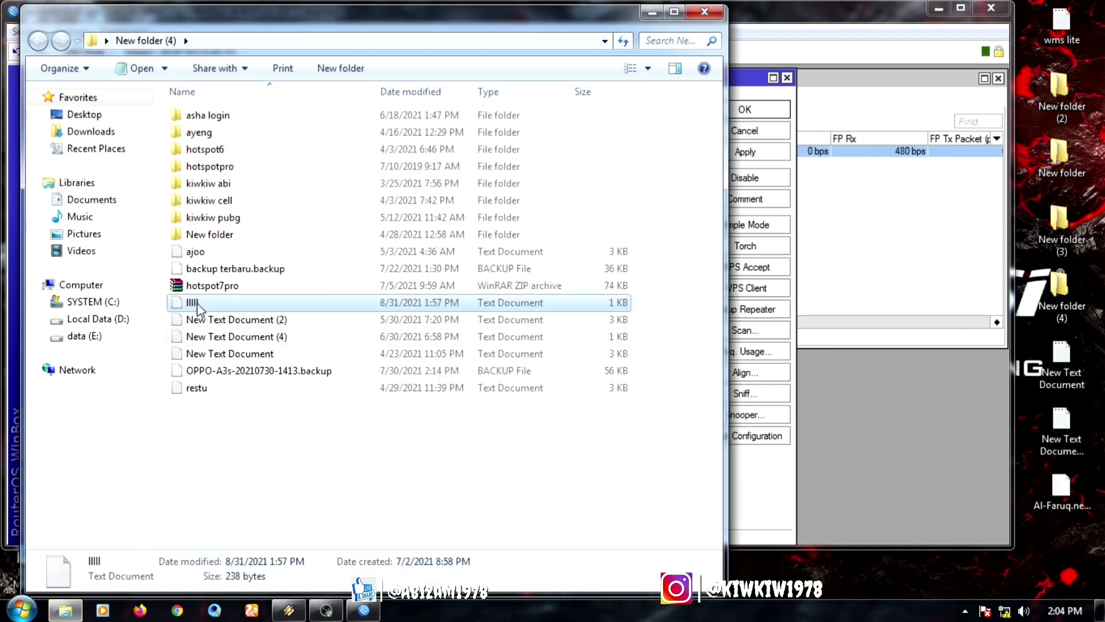
pyautogui.moveTo(287, 209); pyautogui.dragTo(176, 208)
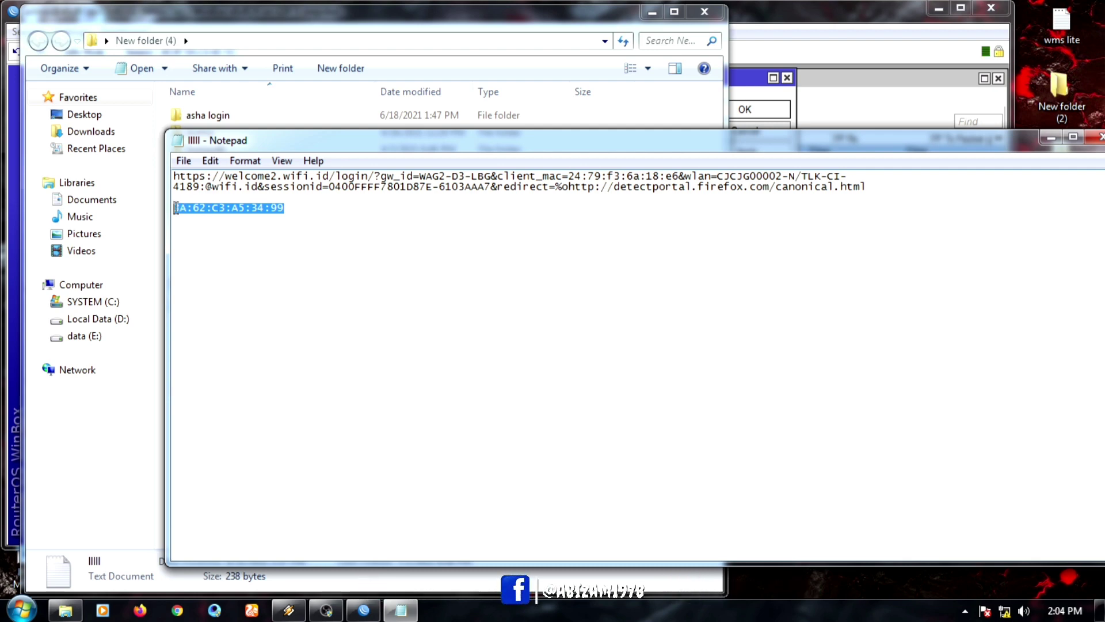
pyautogui.rightClick(217, 208)
pyautogui.click(232, 260)
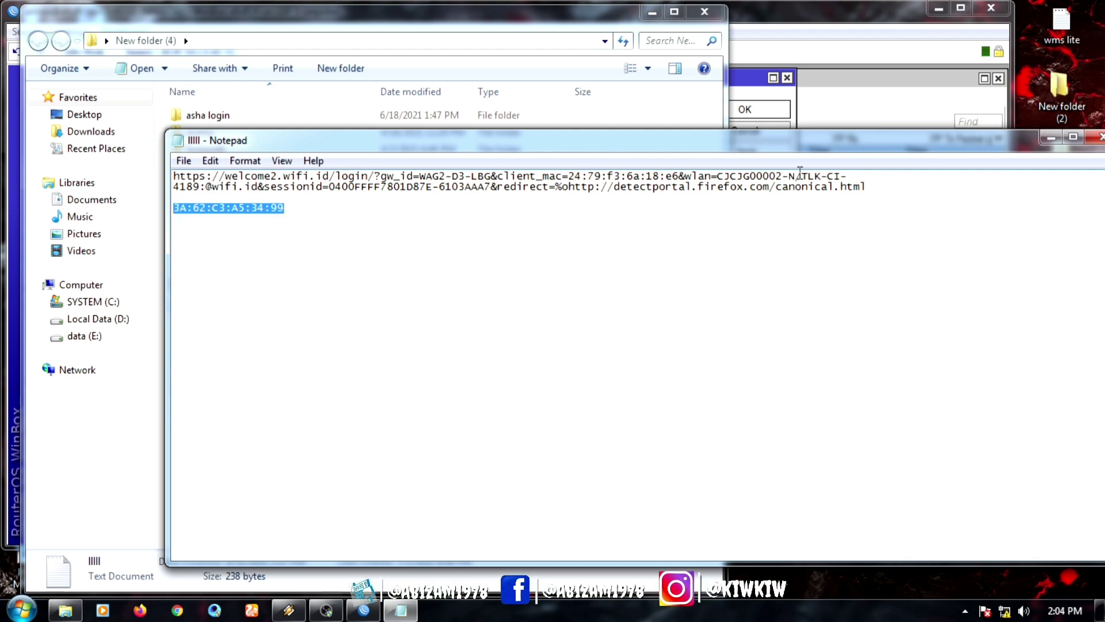
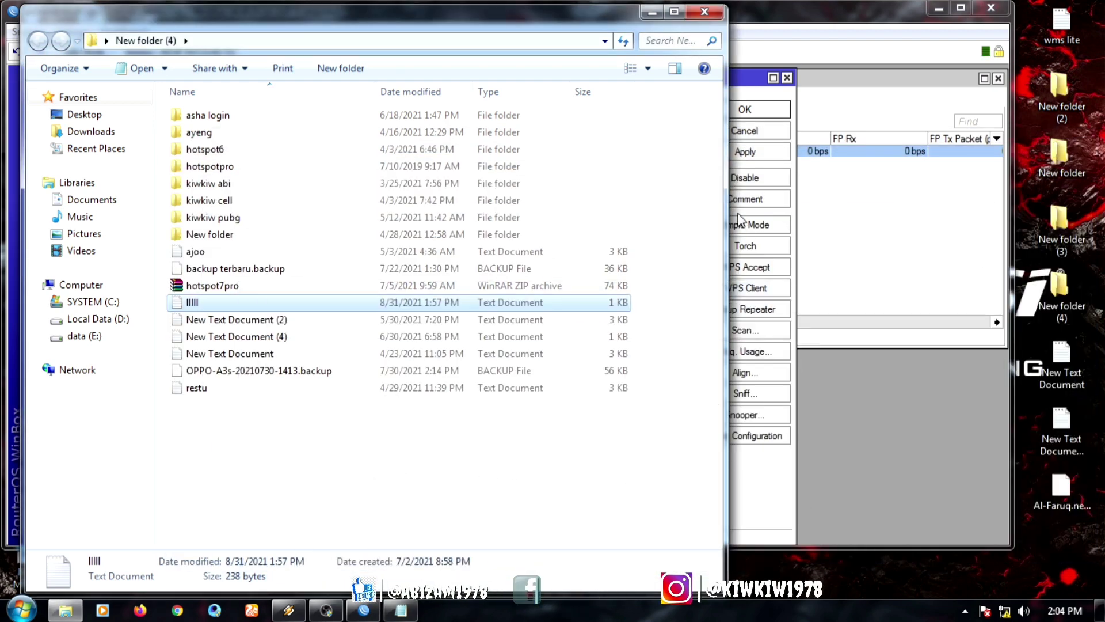
# Step: Paste 3A:62:C3:A5:34:99 as wlan1's MAC address and save the interface settings
pyautogui.click(705, 13)
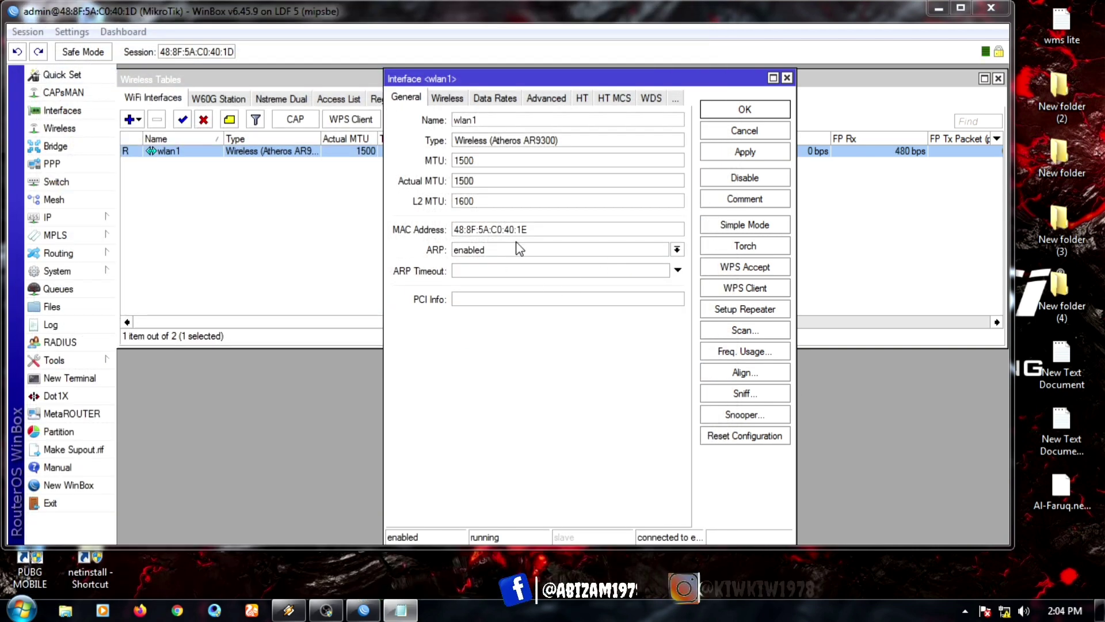
pyautogui.rightClick(476, 230)
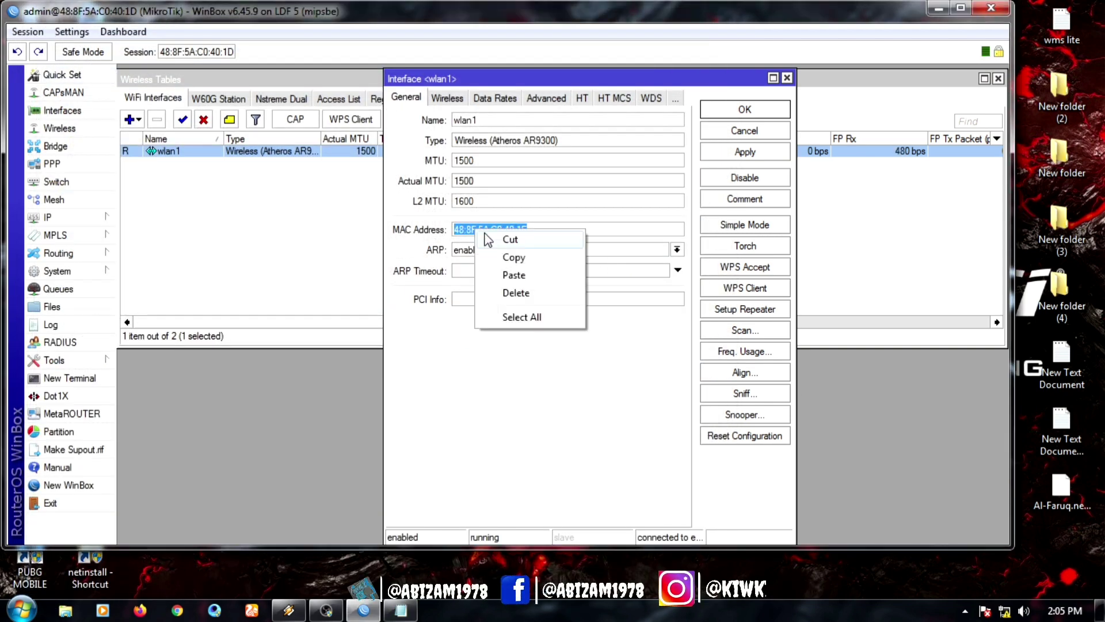
pyautogui.click(521, 275)
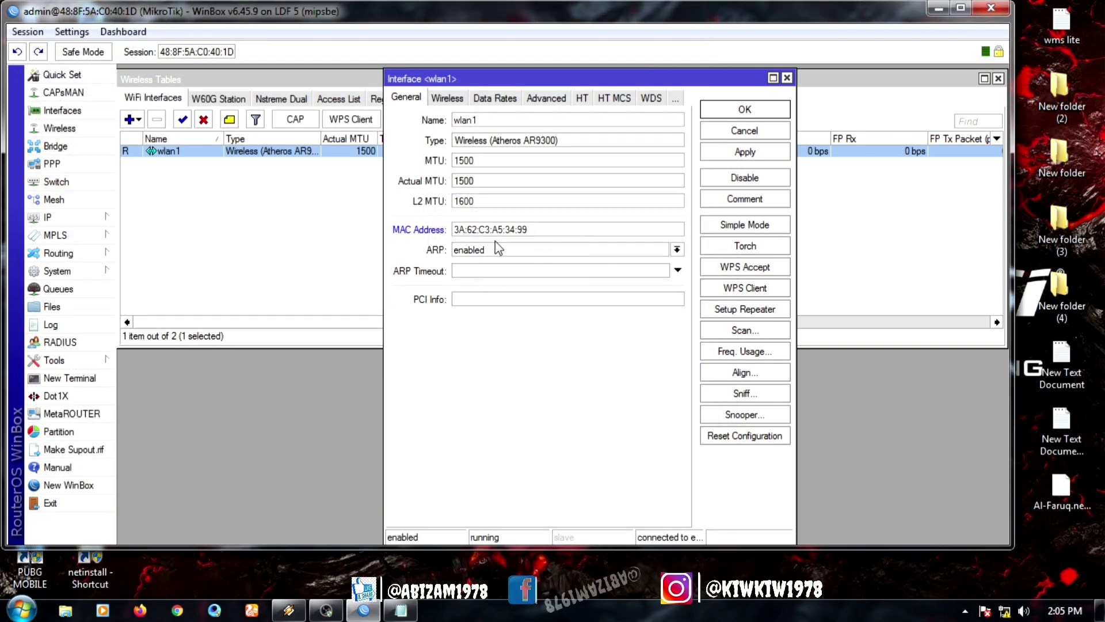
pyautogui.click(745, 109)
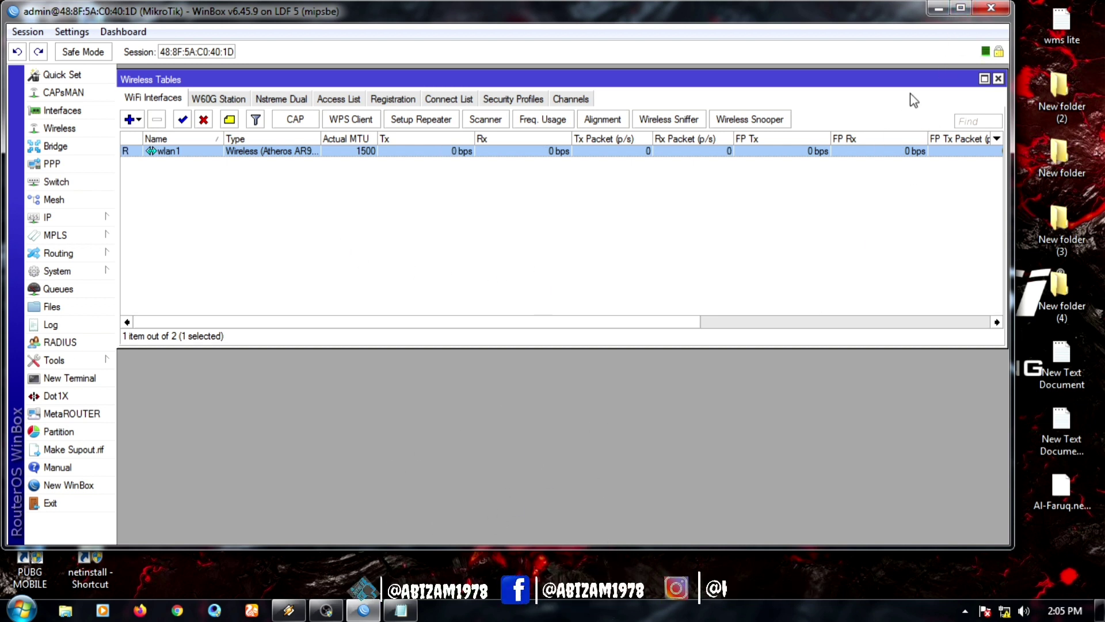
# Step: Maximize WinBox and add a DHCP client on wlan1, leasing 10.133.131.15/16
pyautogui.click(960, 8)
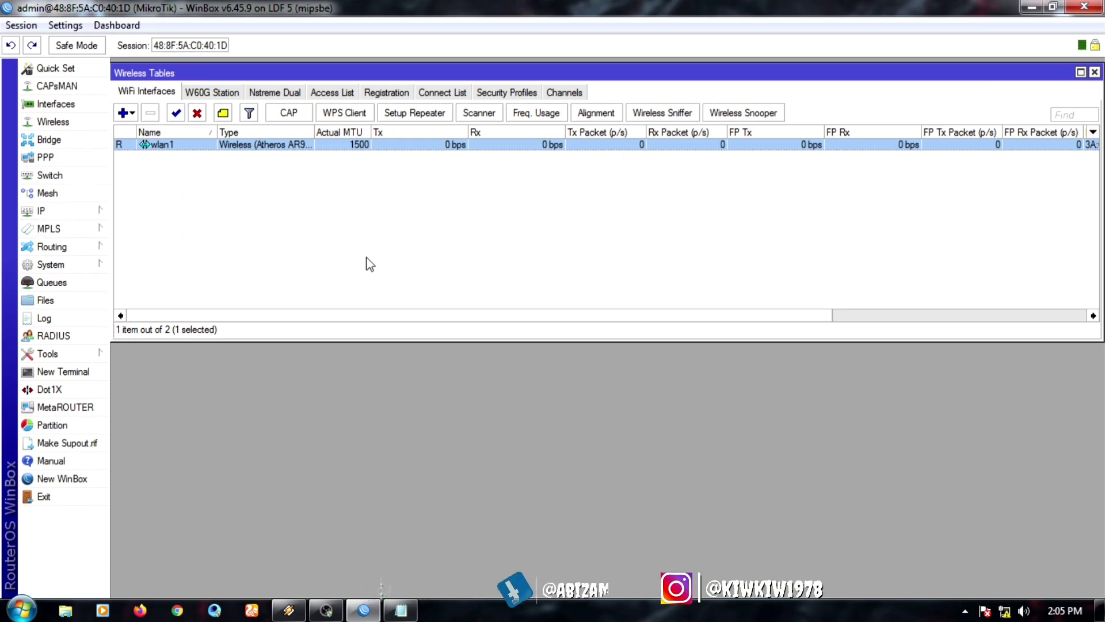
pyautogui.moveTo(385, 342); pyautogui.dragTo(384, 262)
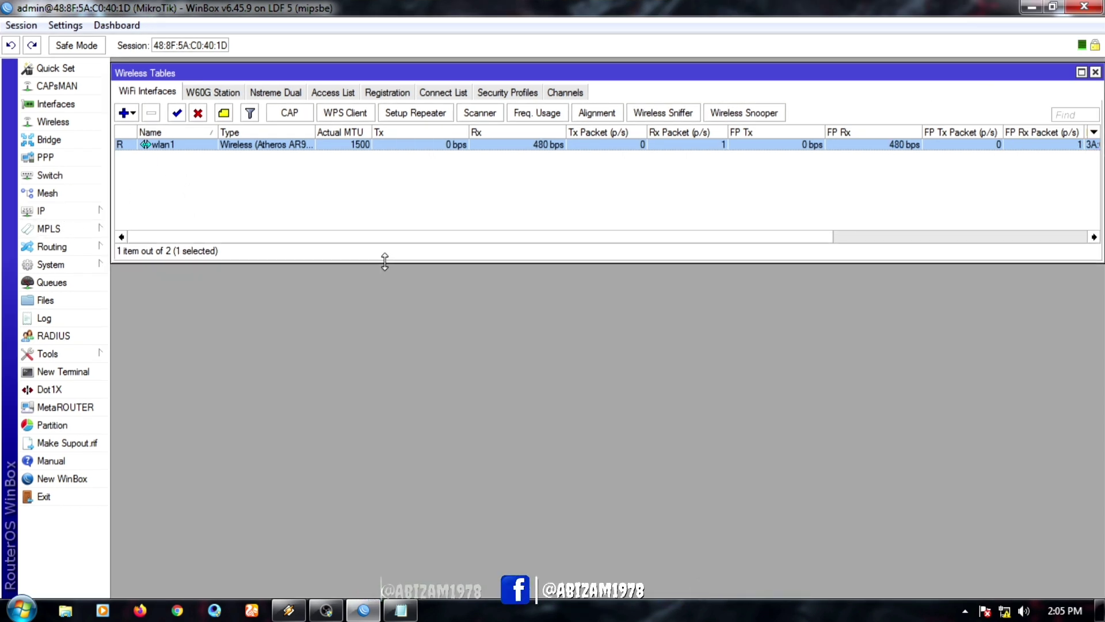
pyautogui.click(63, 212)
pyautogui.click(144, 232)
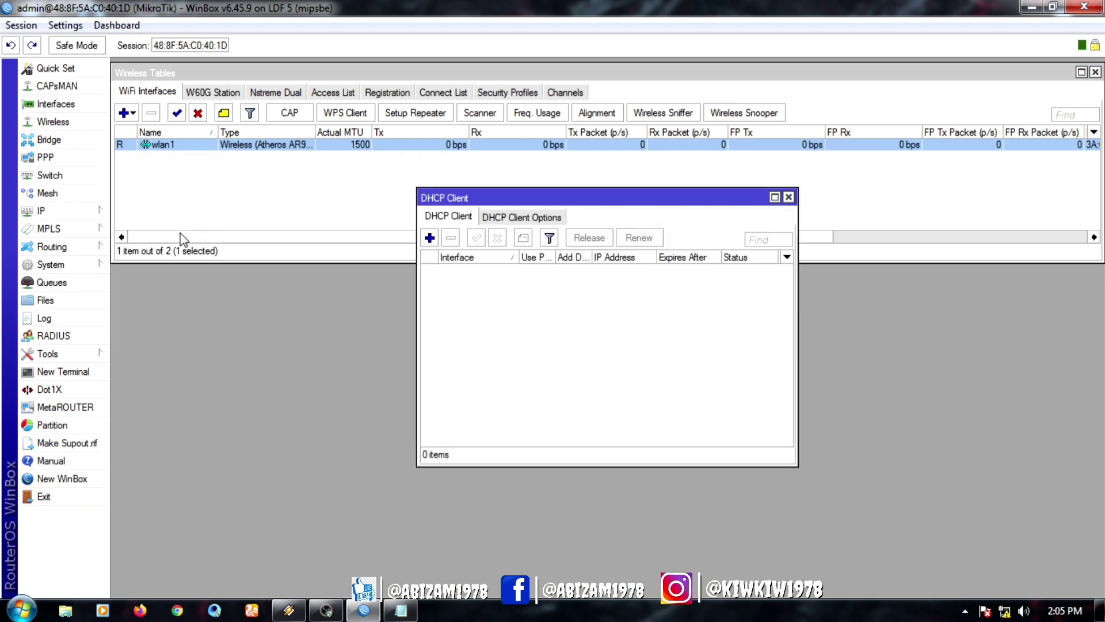
pyautogui.click(429, 237)
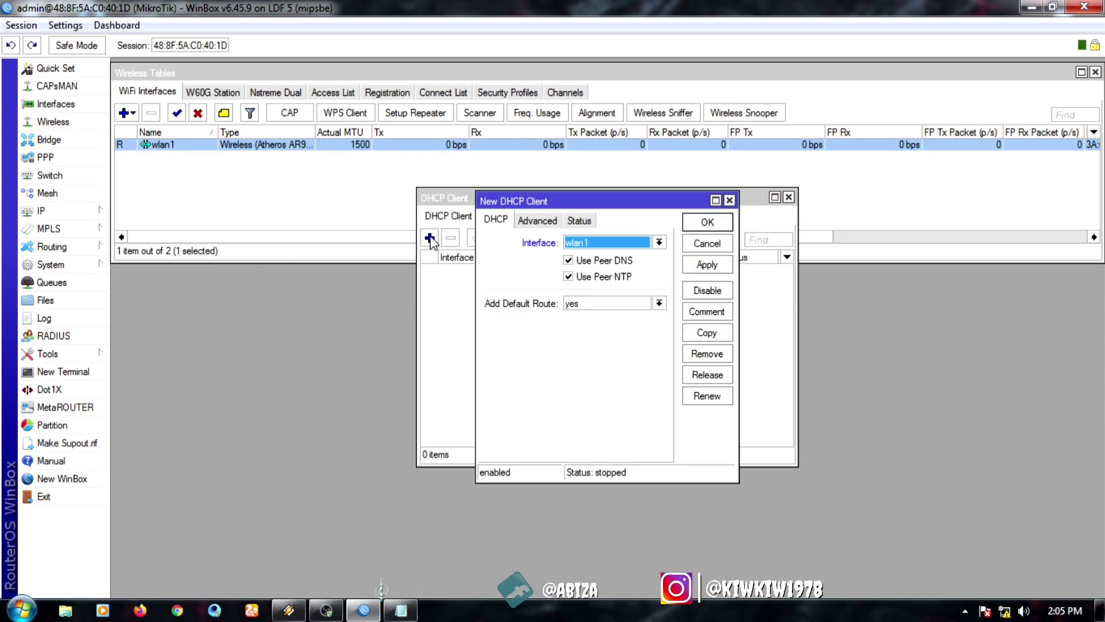
pyautogui.click(706, 264)
pyautogui.click(707, 223)
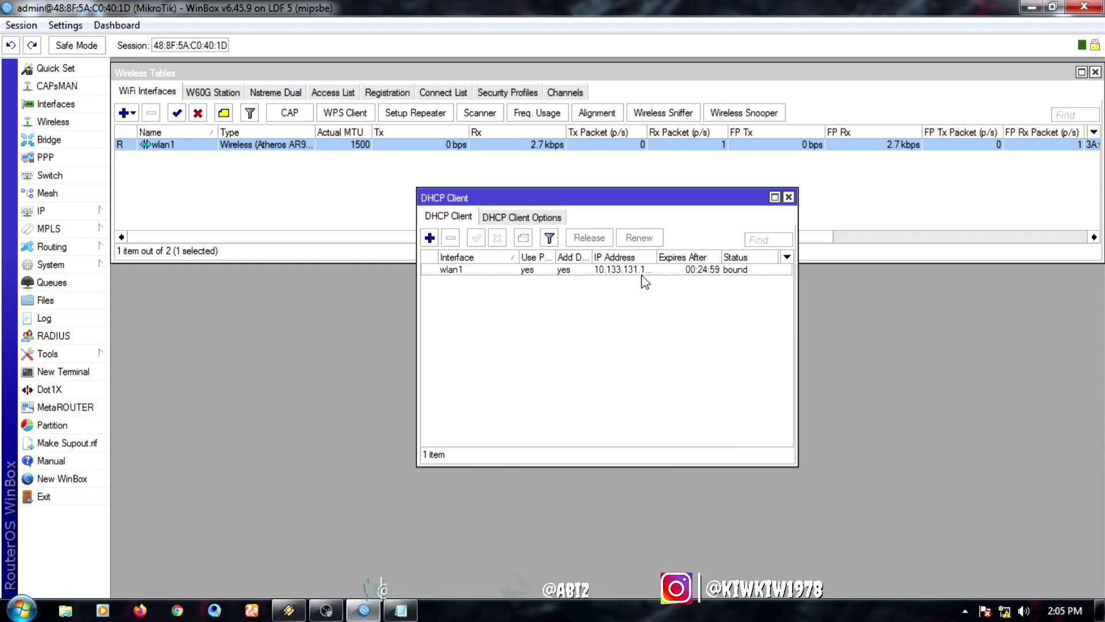
pyautogui.moveTo(656, 256); pyautogui.dragTo(674, 256)
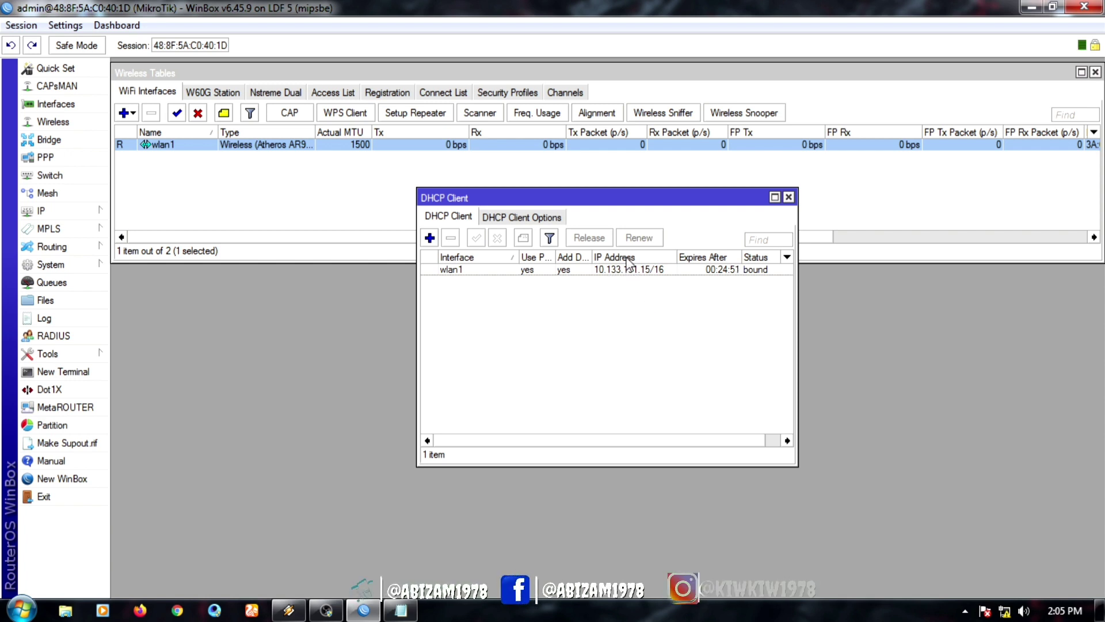
pyautogui.click(788, 198)
# Step: Set DNS servers 8.8.8.8 and 8.8.4.4 with Allow Remote Requests enabled
pyautogui.click(99, 217)
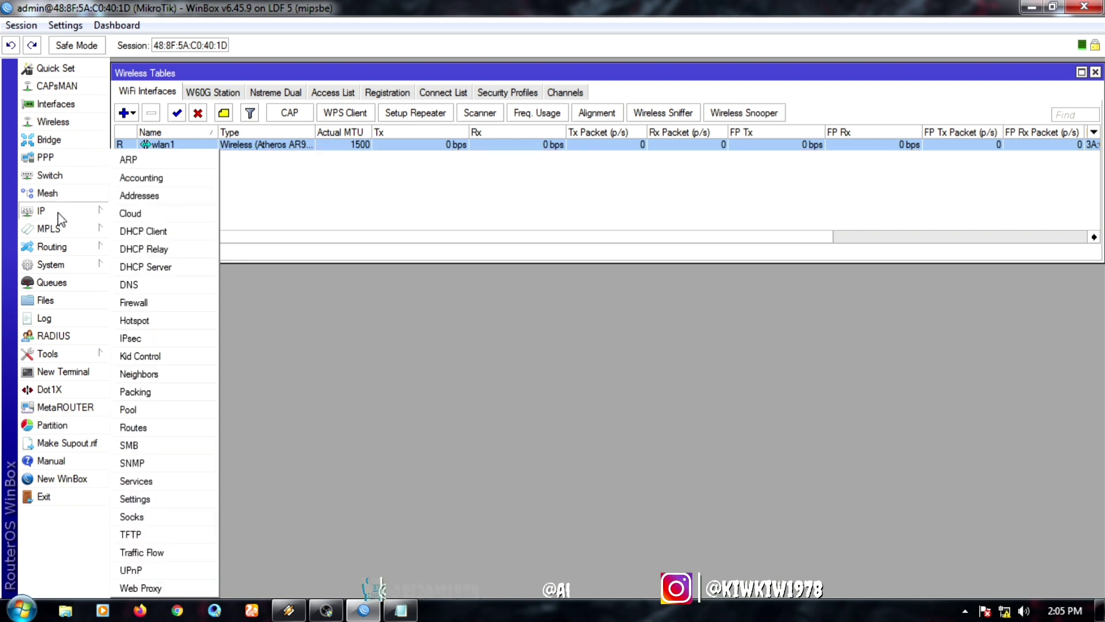
pyautogui.click(149, 285)
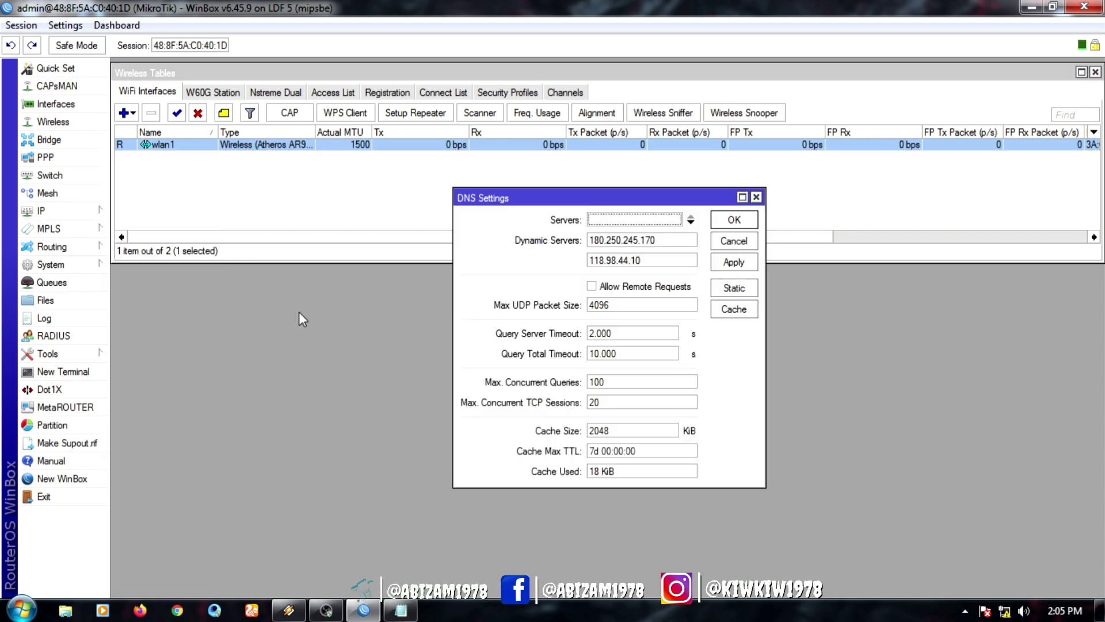
pyautogui.click(691, 220)
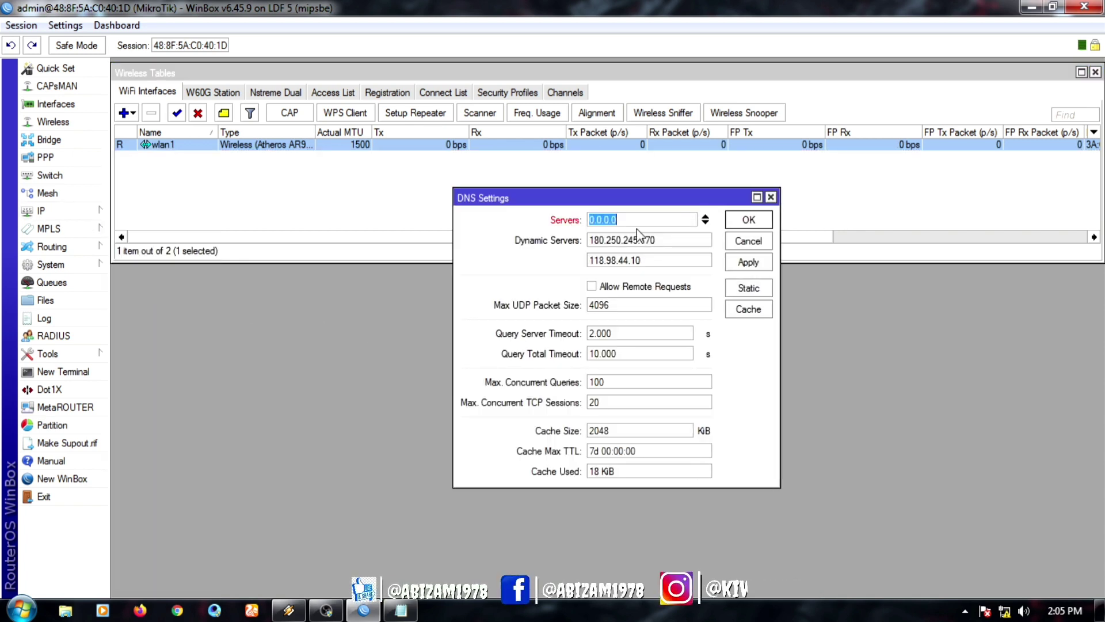
pyautogui.write('8.8.8.')
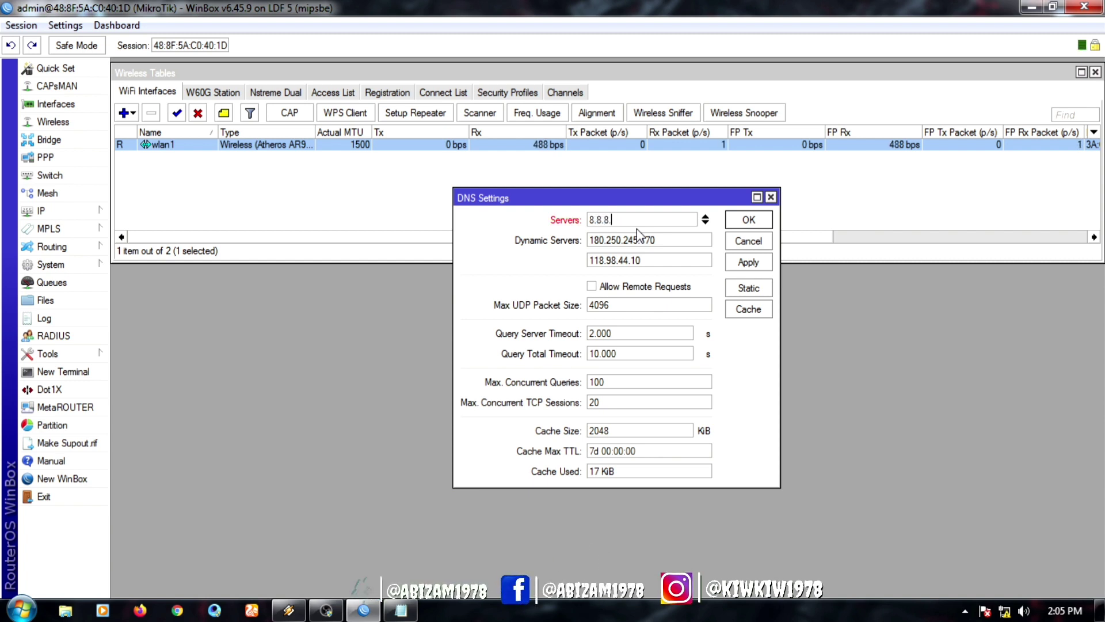
pyautogui.write('8')
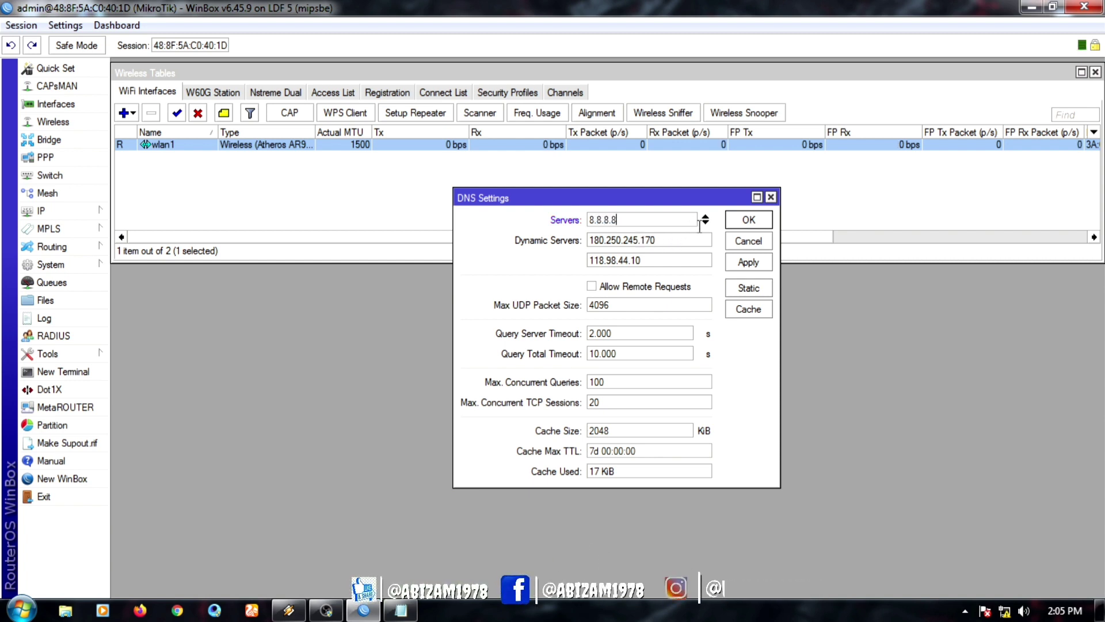
pyautogui.click(705, 223)
pyautogui.write('8.8.4.4')
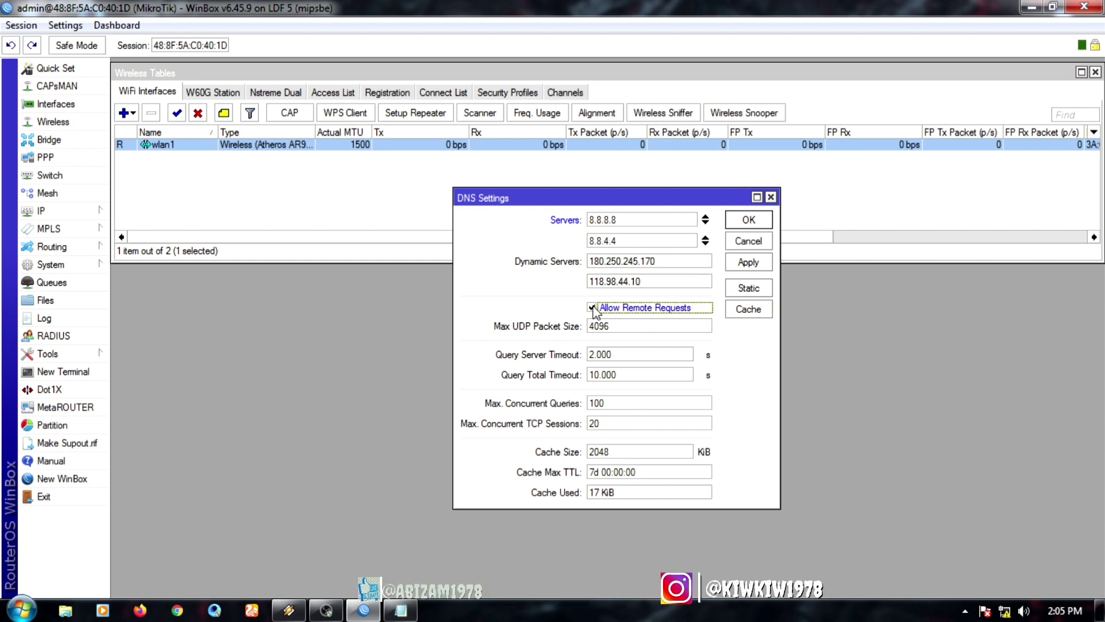
pyautogui.click(751, 265)
pyautogui.click(750, 221)
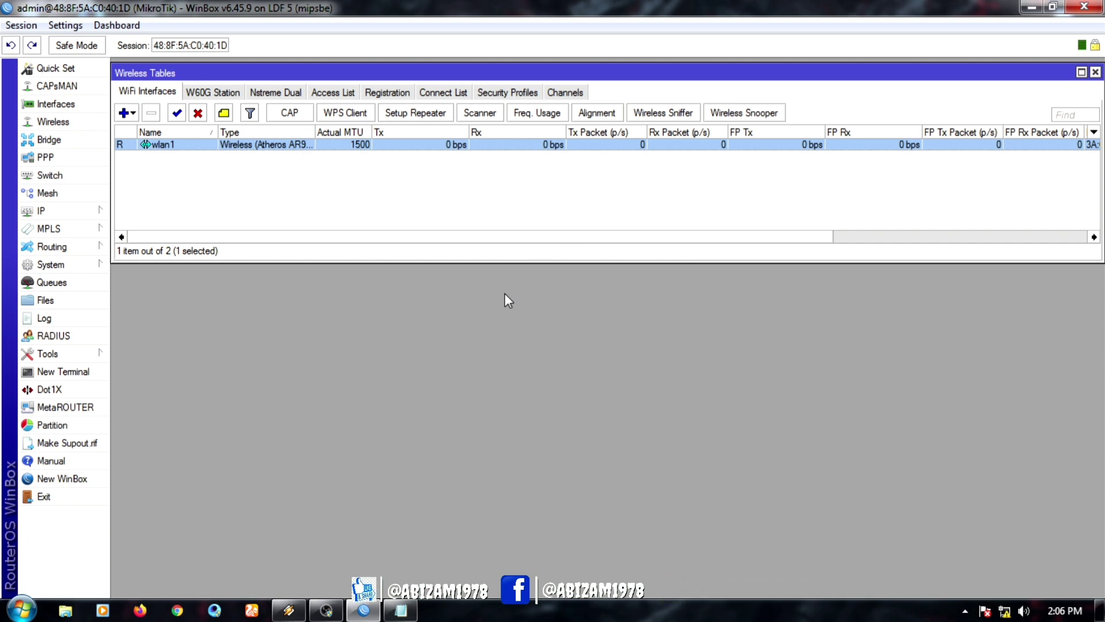
pyautogui.click(91, 371)
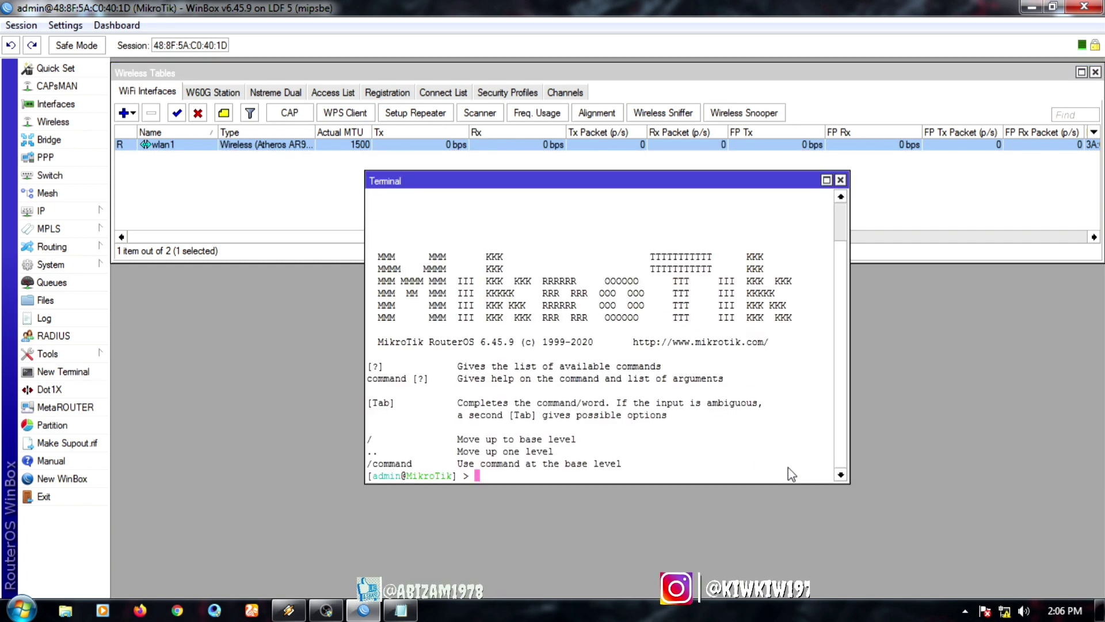
pyautogui.write('pin')
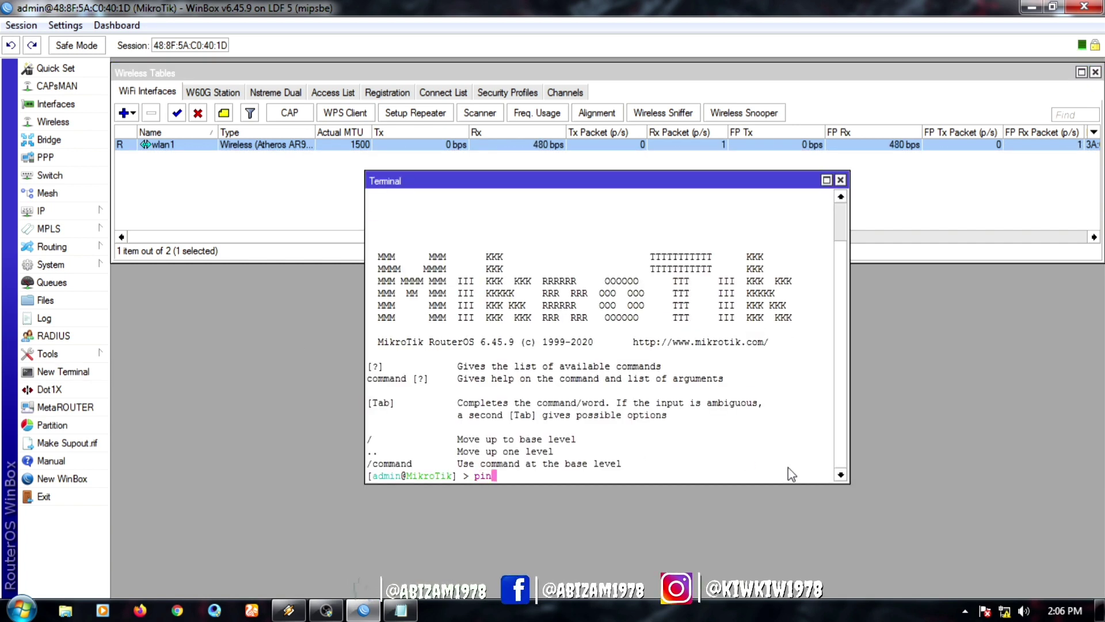
pyautogui.write('g 1.1.1.1')
pyautogui.press('Return')
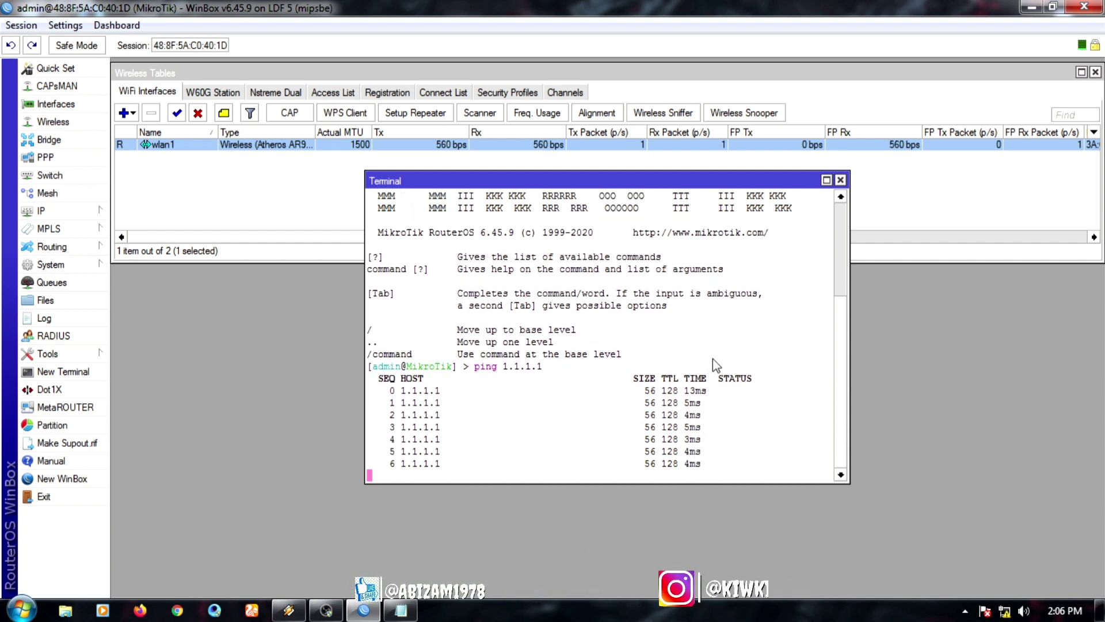
pyautogui.click(840, 180)
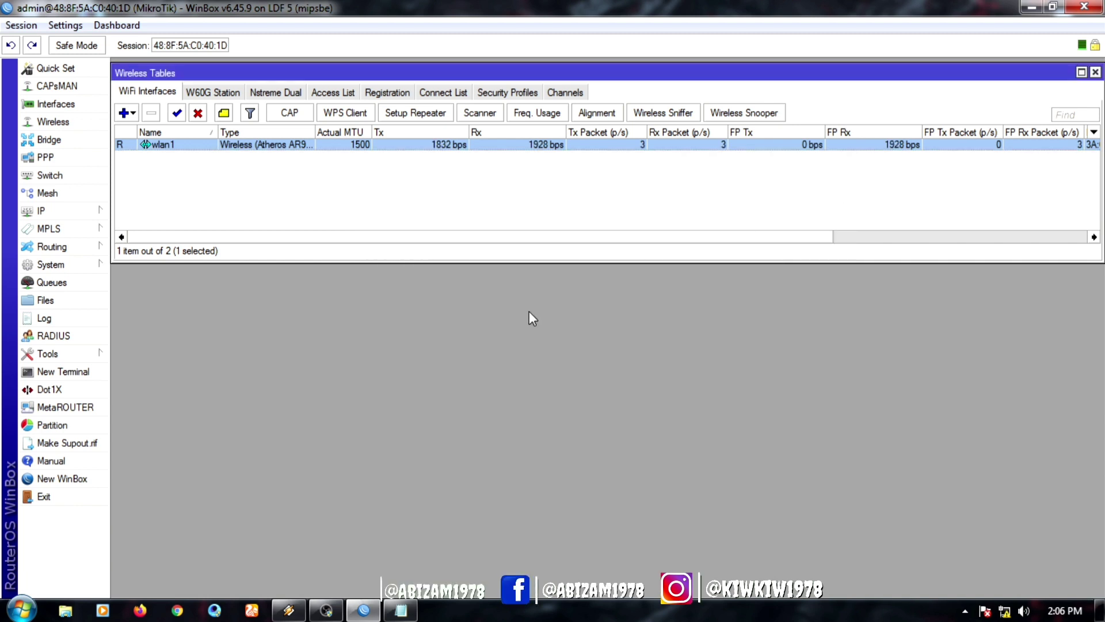
# Step: Add address 192.168.10.1/24 on ether1, widen the Address column, then close the list
pyautogui.click(58, 217)
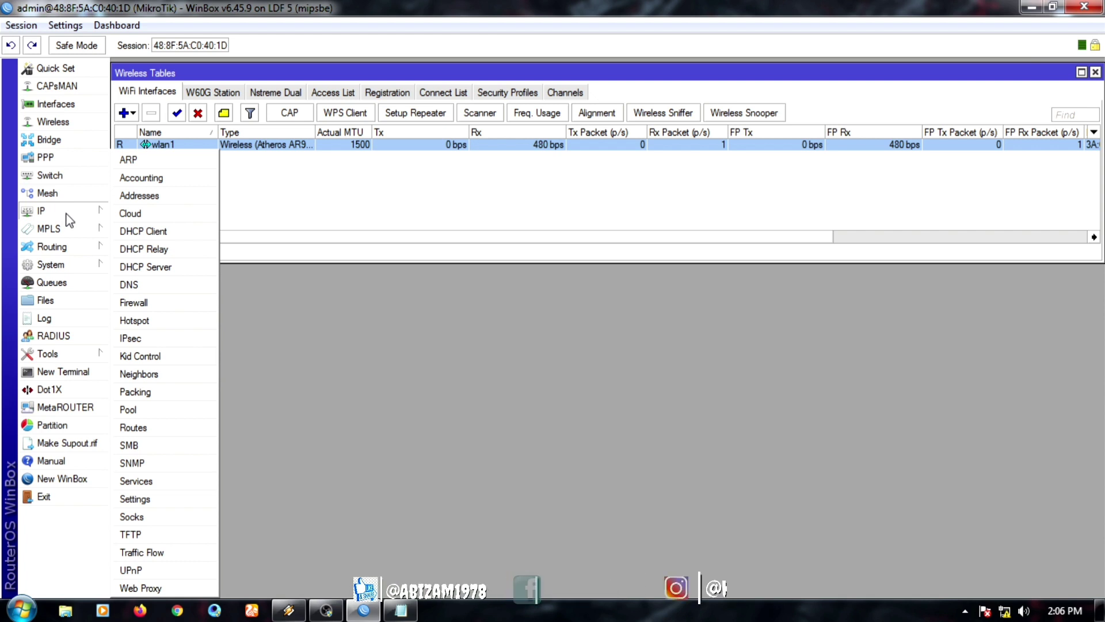
pyautogui.click(133, 196)
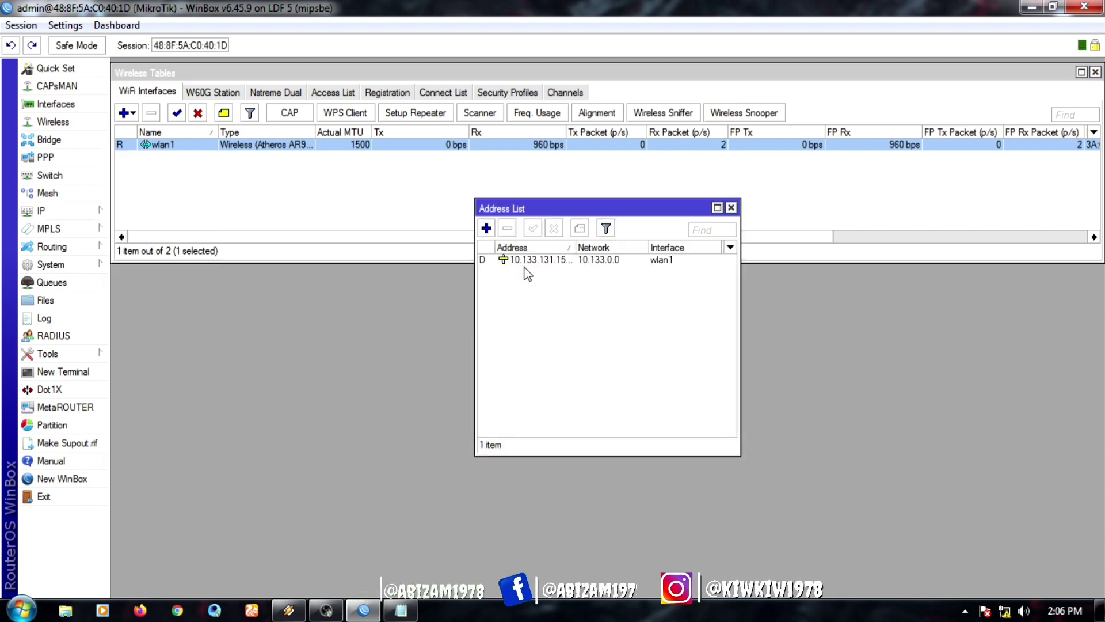
pyautogui.click(487, 229)
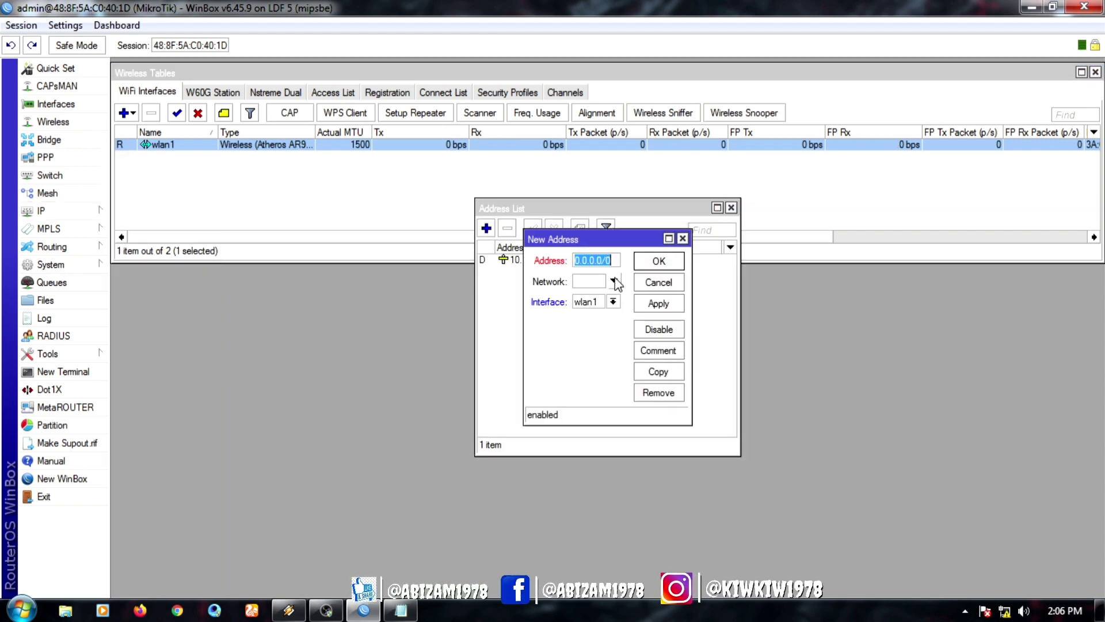
pyautogui.write('192.1')
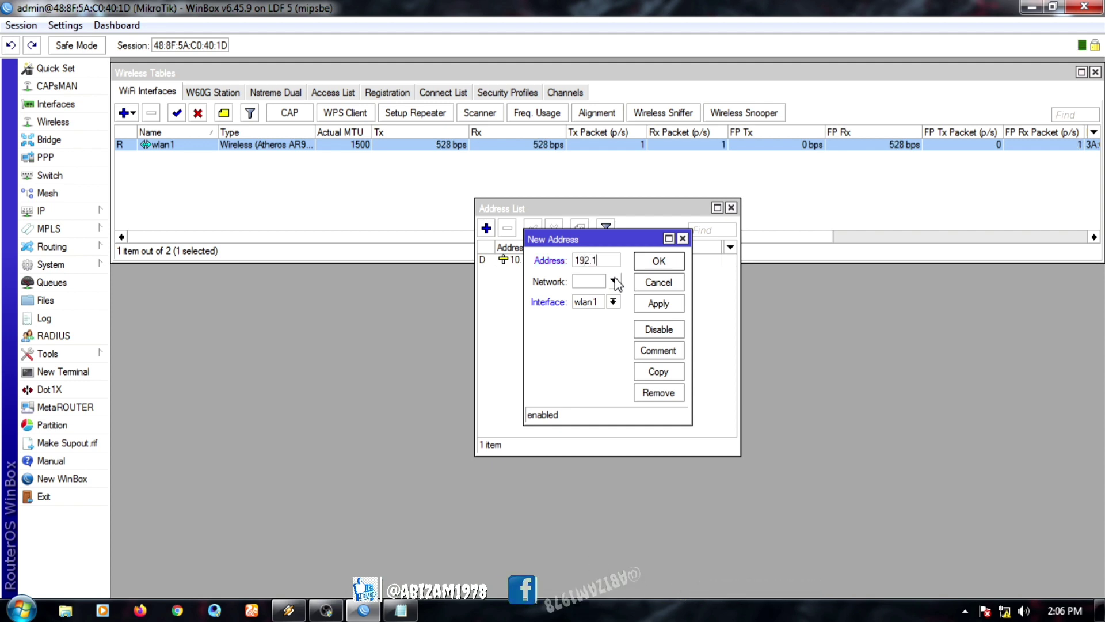
pyautogui.write('68.')
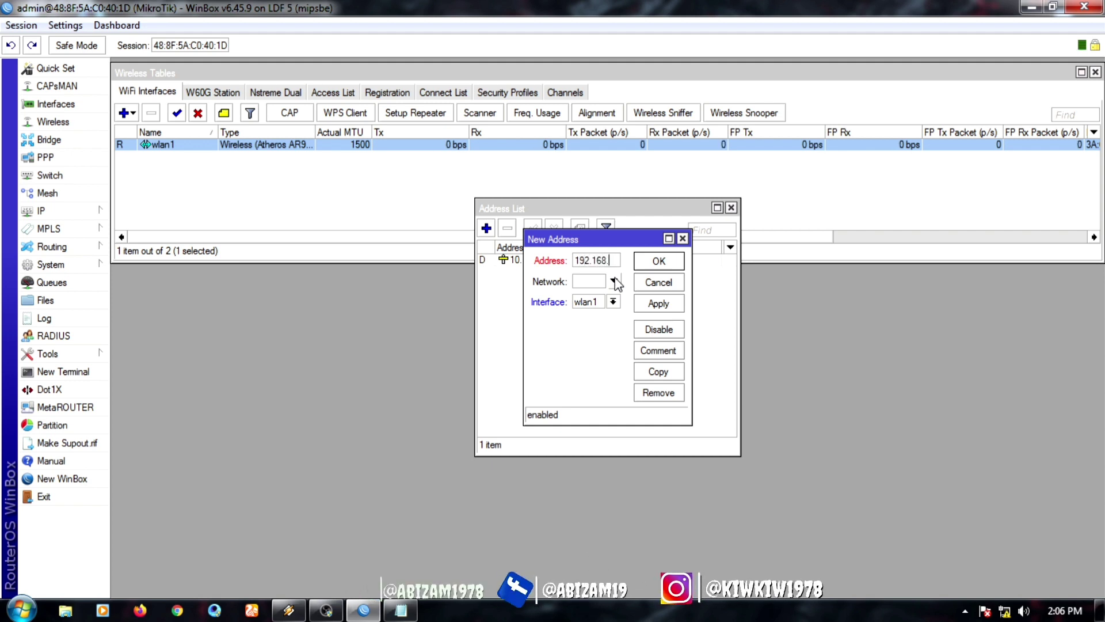
pyautogui.write('10')
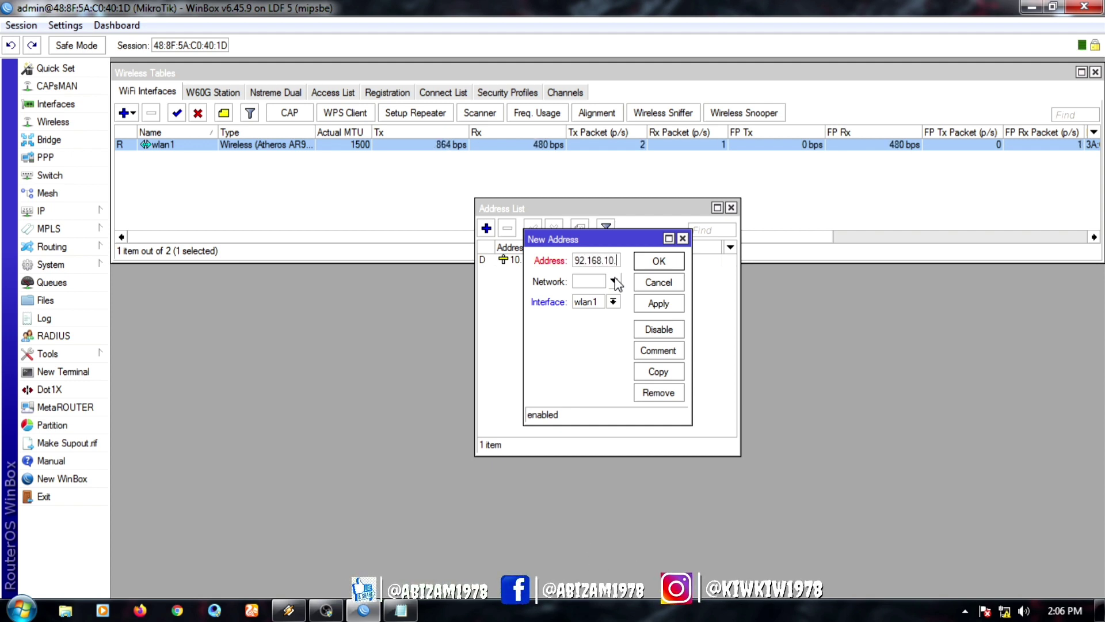
pyautogui.write('.1')
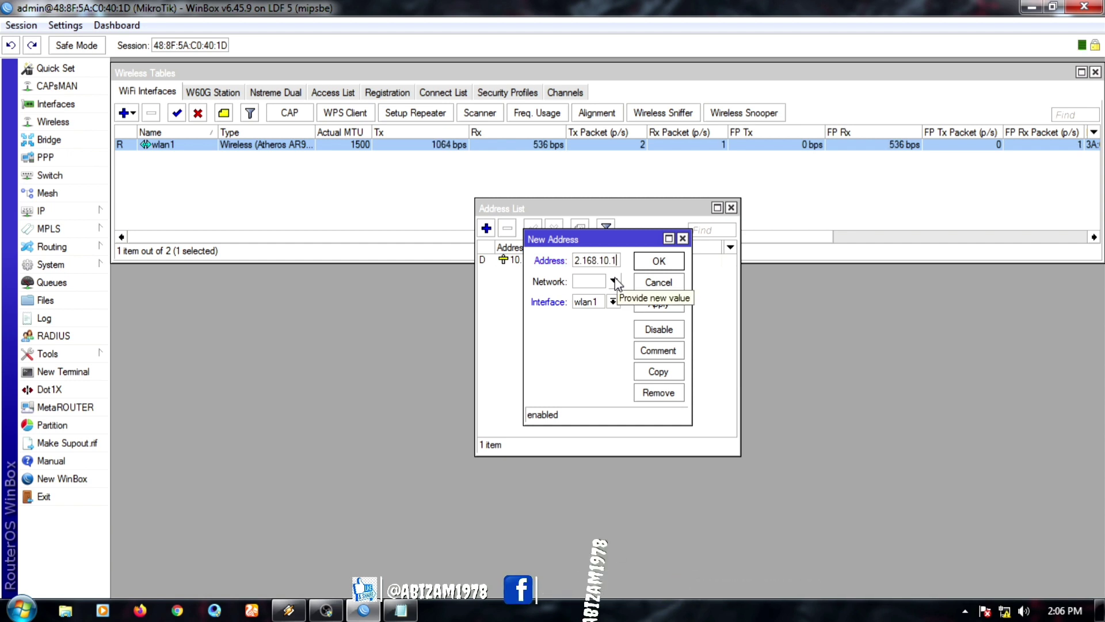
pyautogui.write('/24')
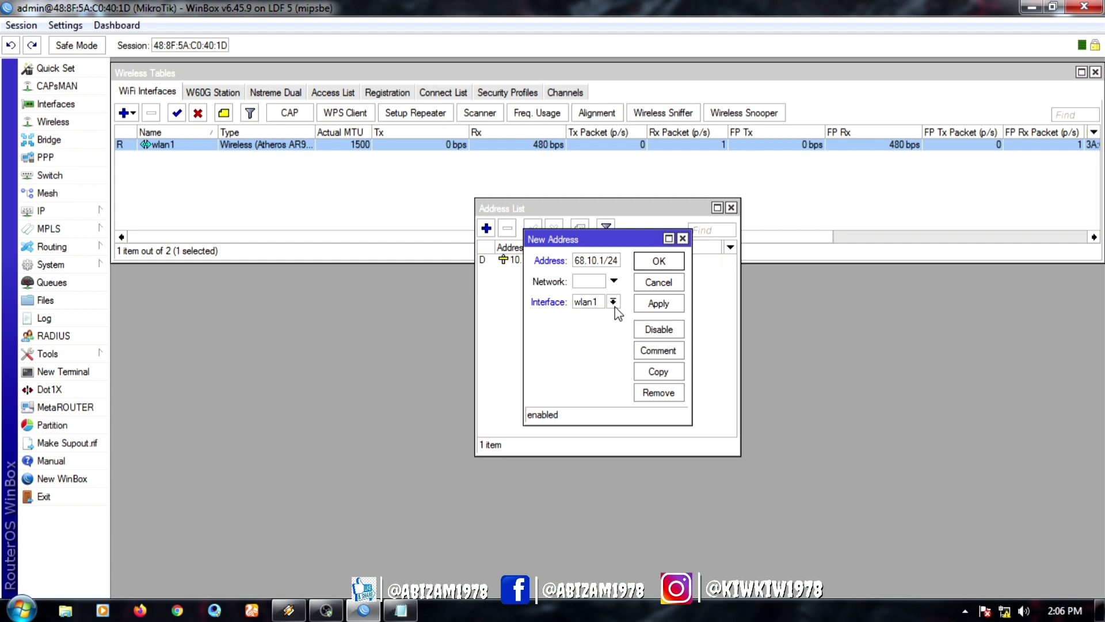
pyautogui.click(613, 302)
pyautogui.click(592, 314)
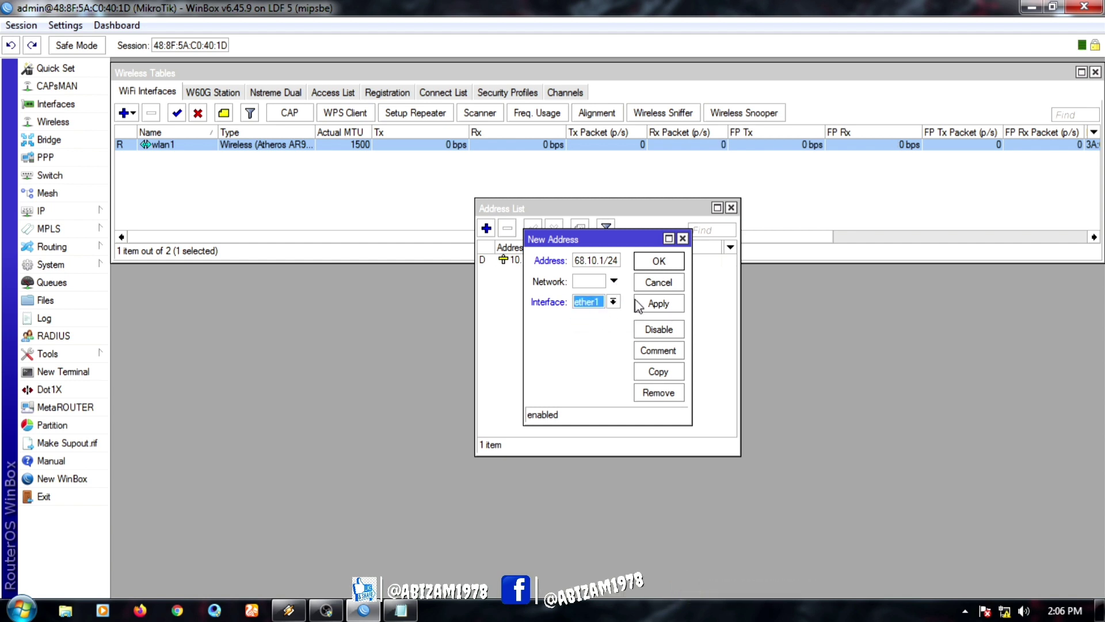
pyautogui.click(659, 303)
pyautogui.click(659, 261)
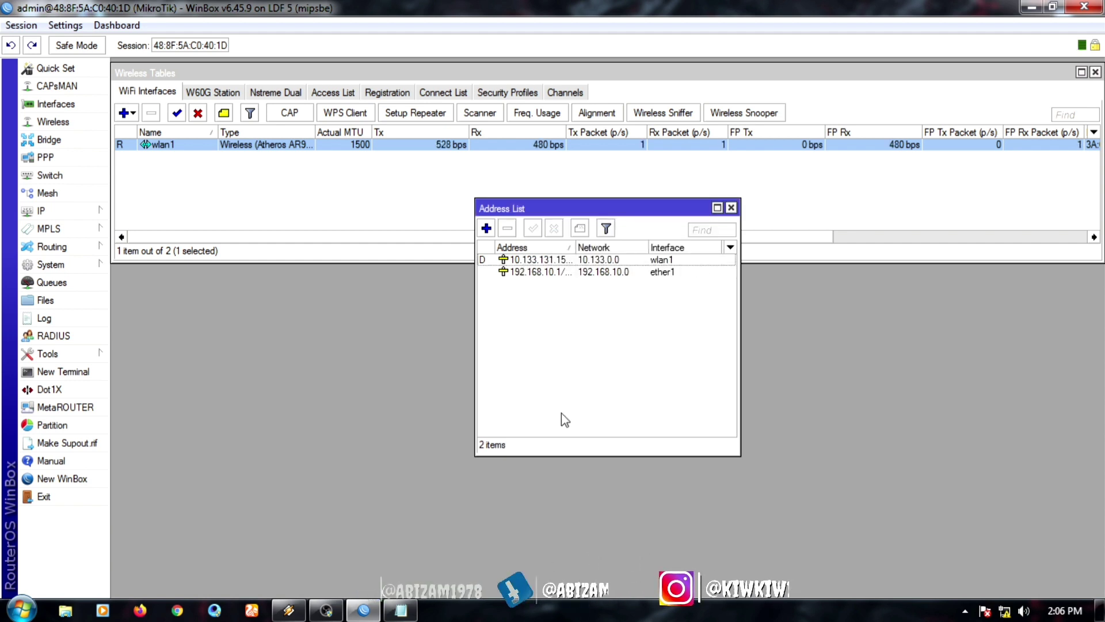
pyautogui.moveTo(577, 247); pyautogui.dragTo(590, 248)
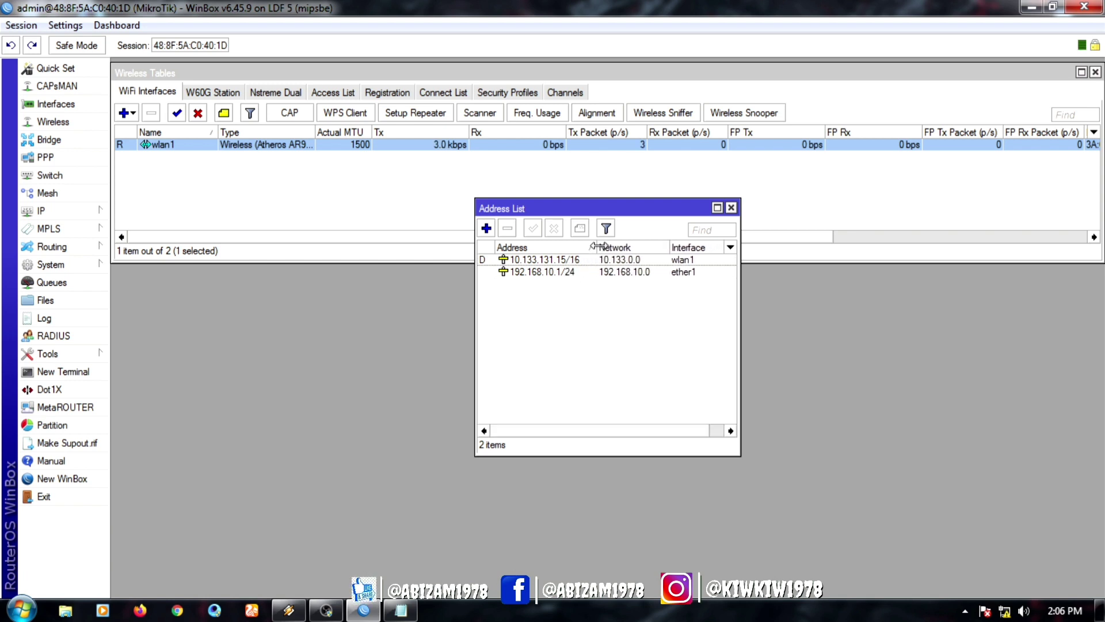
pyautogui.click(731, 207)
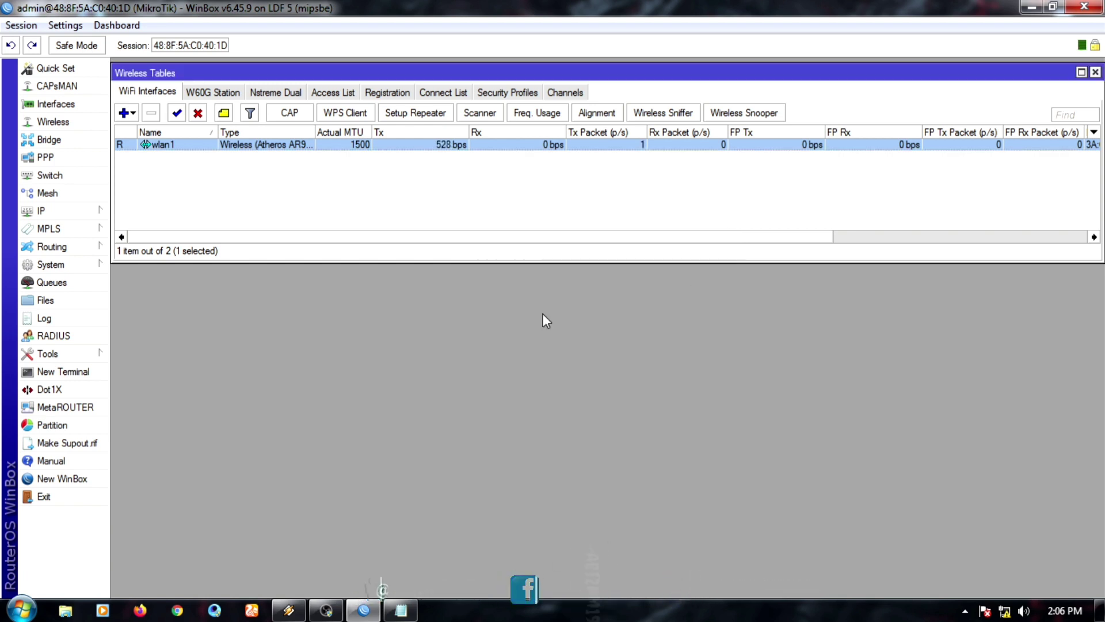
# Step: Start DHCP Setup and choose ether1 as the DHCP server interface
pyautogui.click(47, 209)
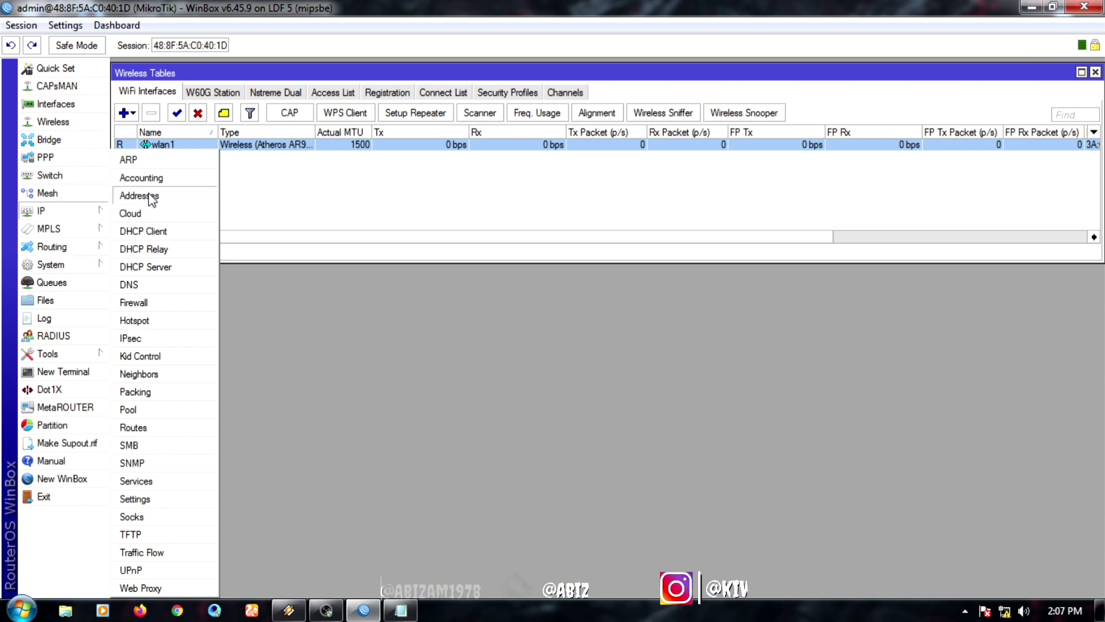
pyautogui.click(171, 268)
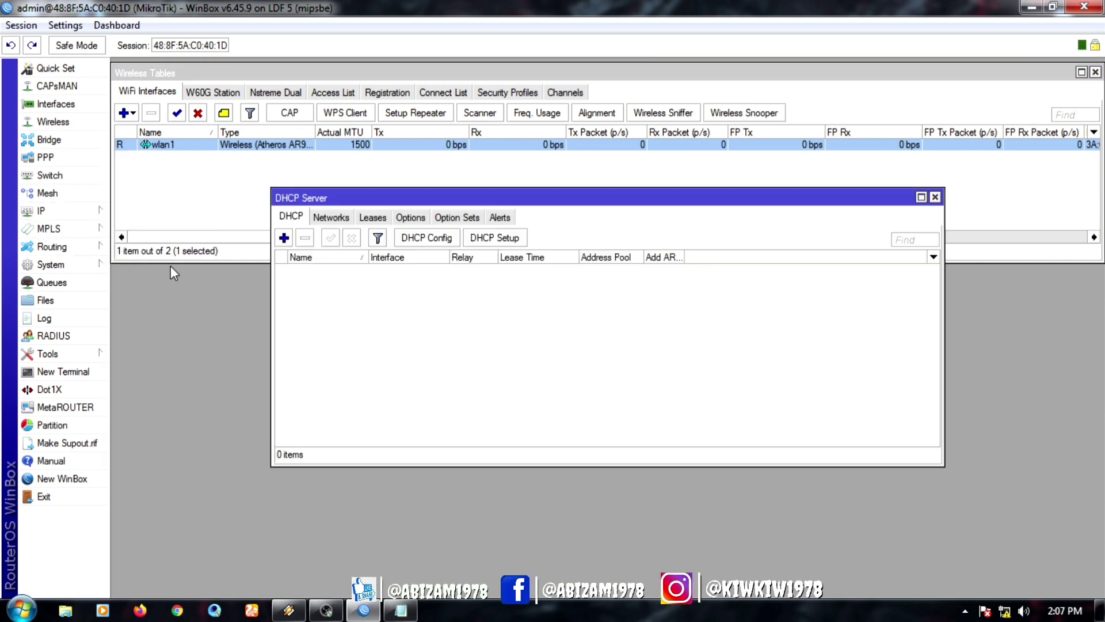
pyautogui.click(488, 242)
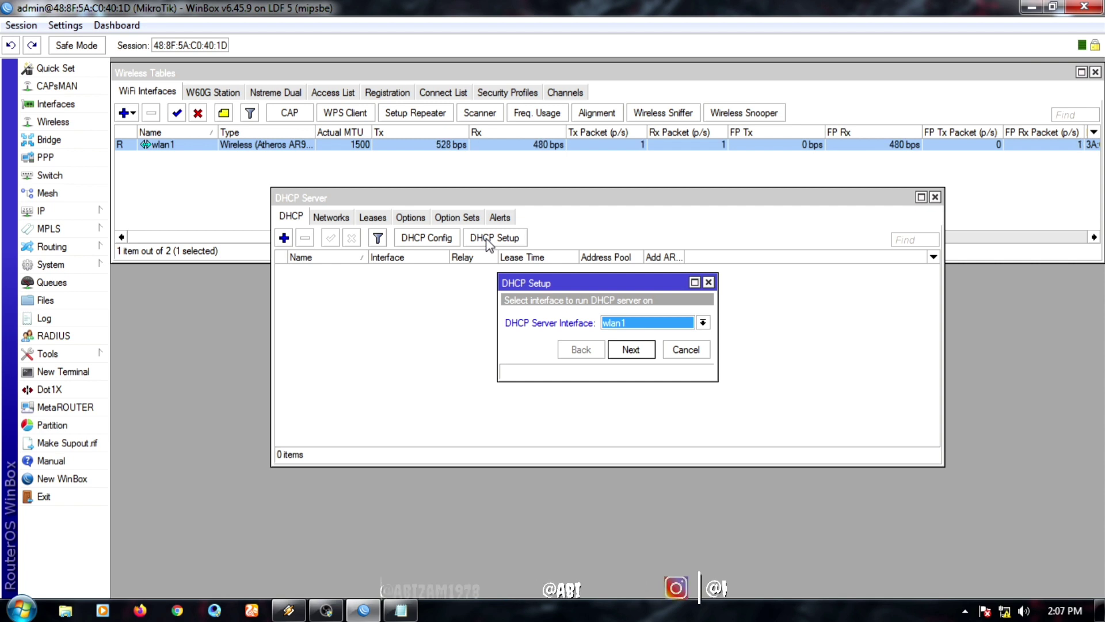
pyautogui.click(703, 323)
pyautogui.click(661, 337)
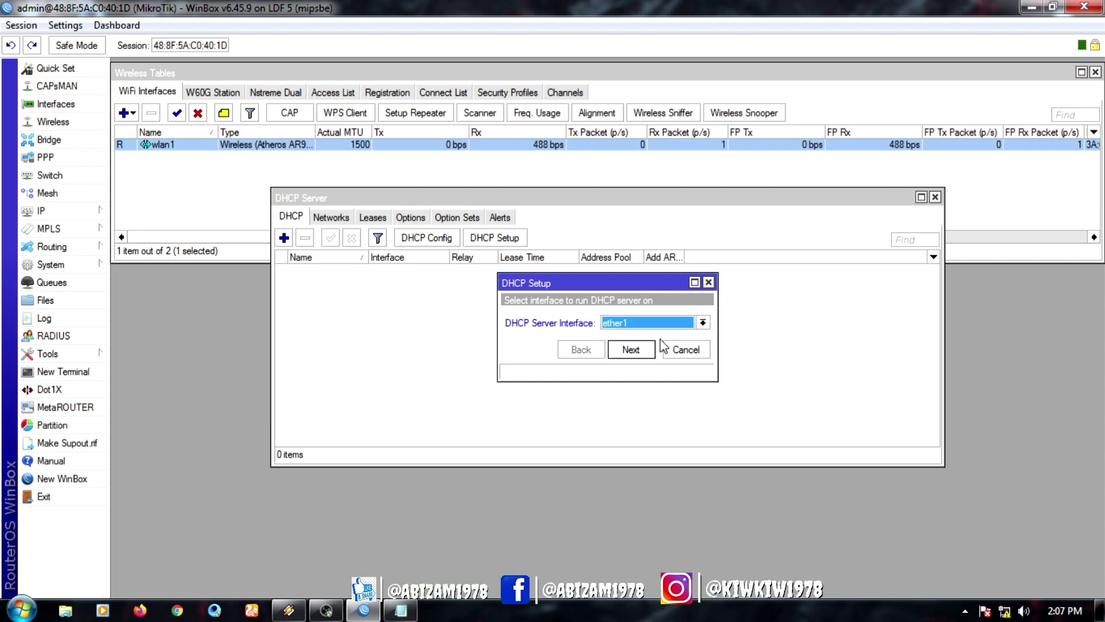
# Step: Accept the 192.168.10.0/24 space, gateway, pool, DNS and lease defaults, then close DHCP Server
pyautogui.click(630, 349)
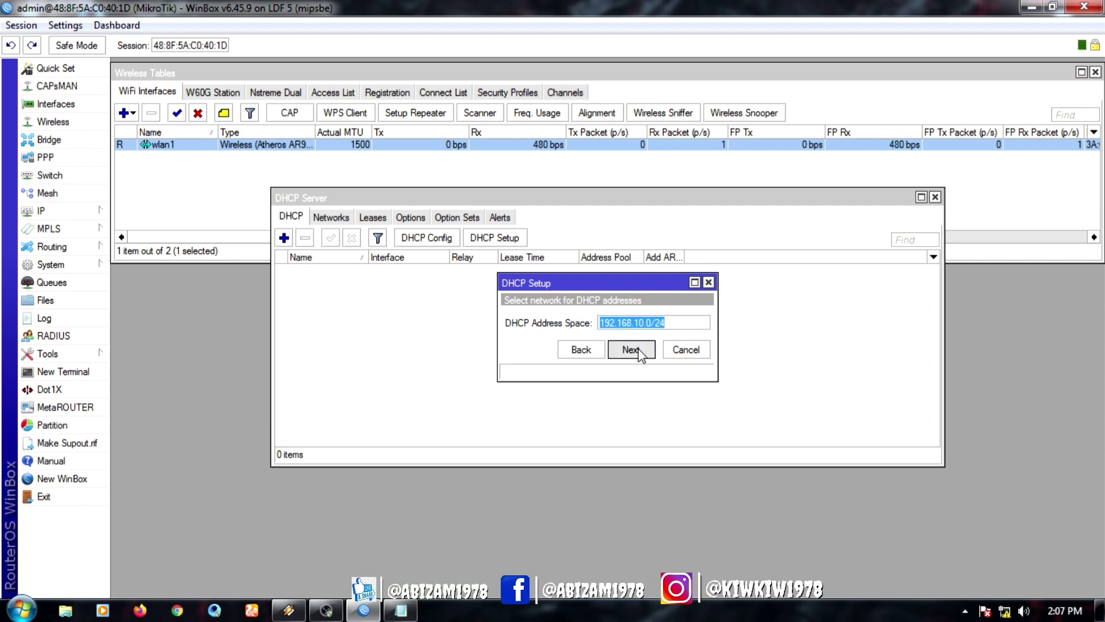
pyautogui.click(631, 349)
pyautogui.click(631, 349)
pyautogui.click(631, 350)
pyautogui.click(631, 370)
pyautogui.click(631, 370)
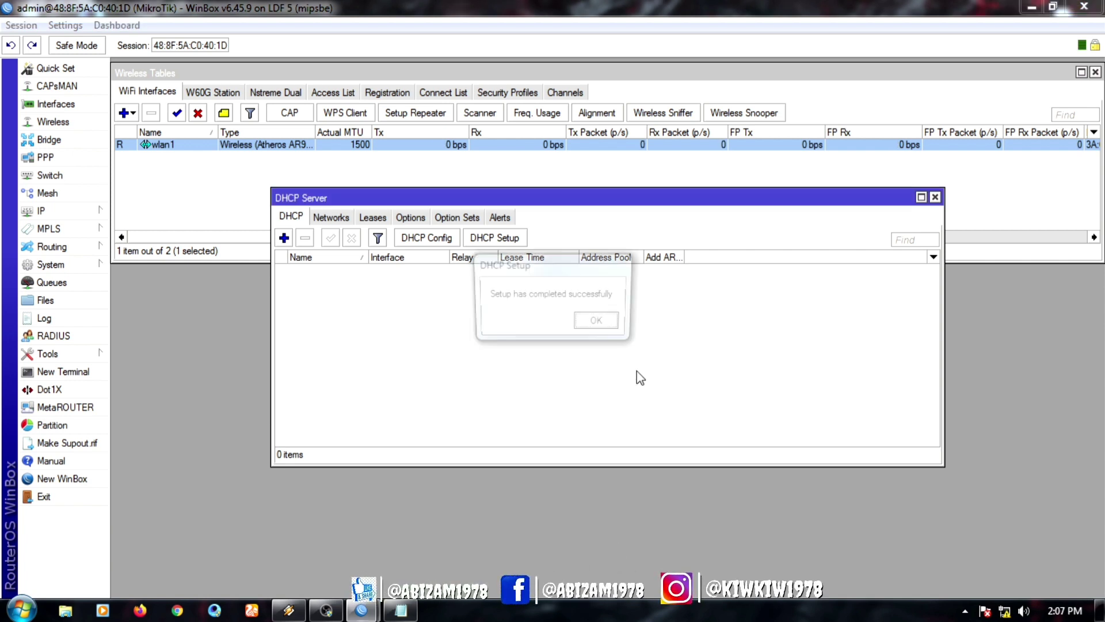
pyautogui.click(599, 324)
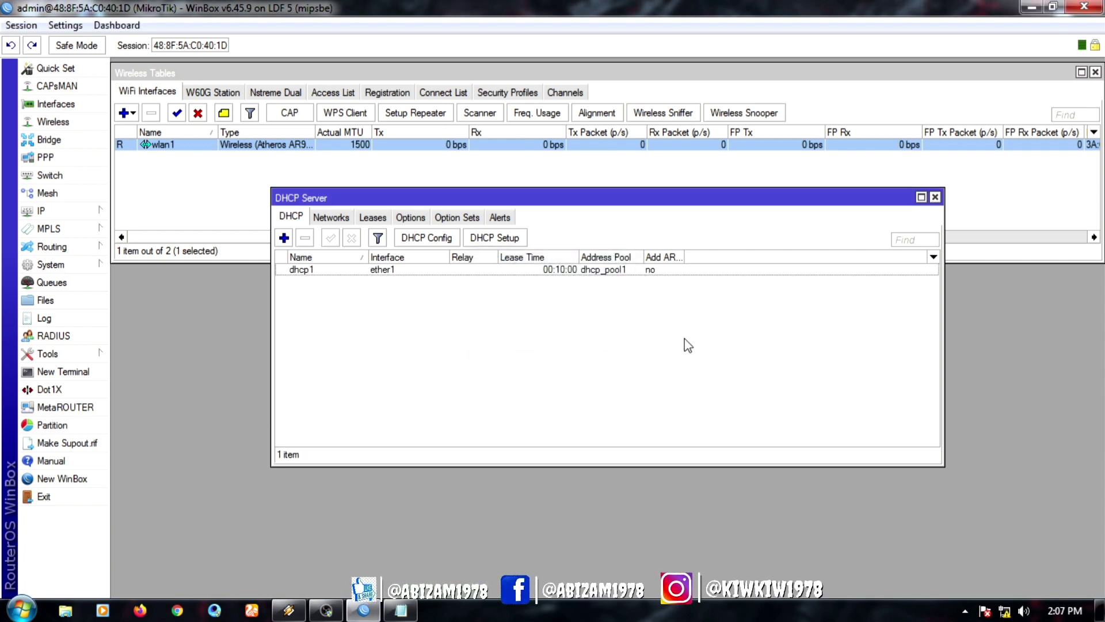
pyautogui.click(935, 197)
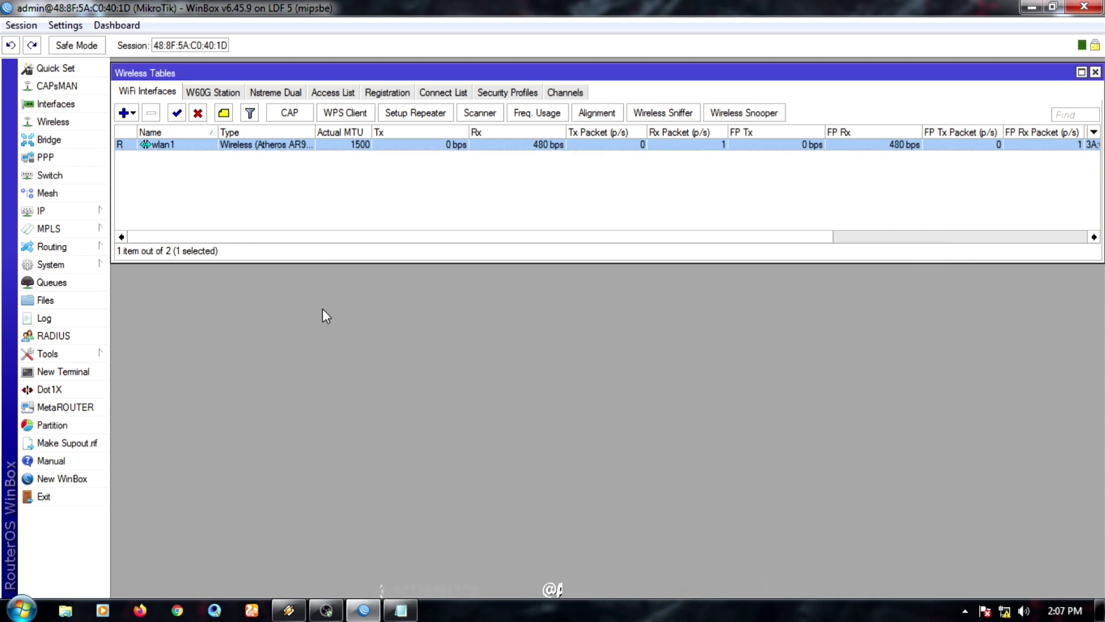
# Step: Add a srcnat NAT rule with action masquerade
pyautogui.click(54, 218)
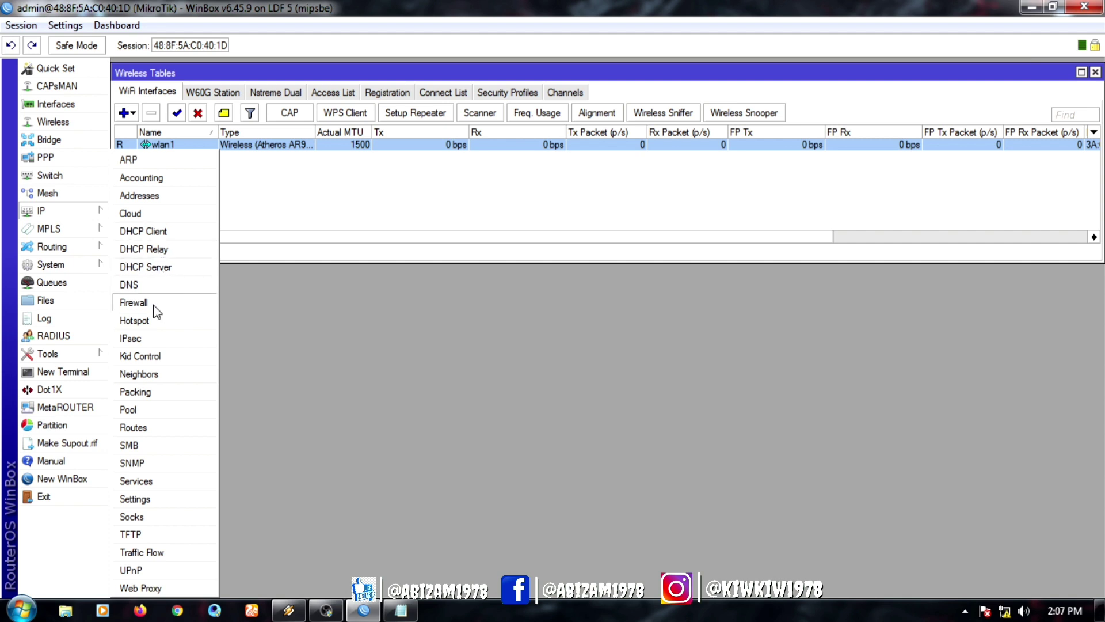
pyautogui.click(153, 304)
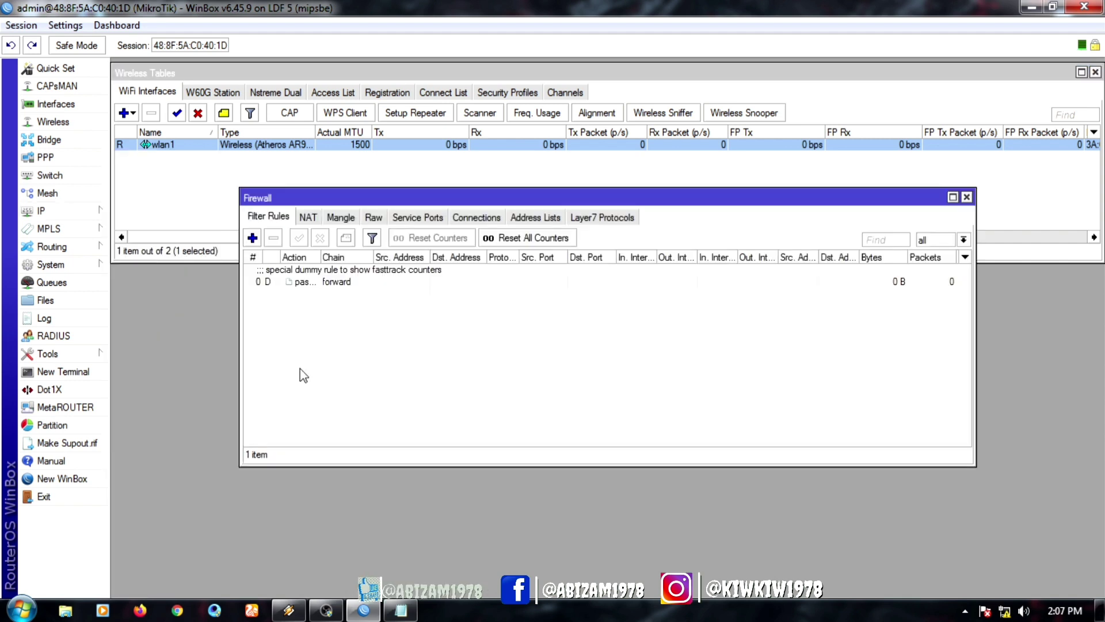
pyautogui.click(307, 217)
pyautogui.click(252, 237)
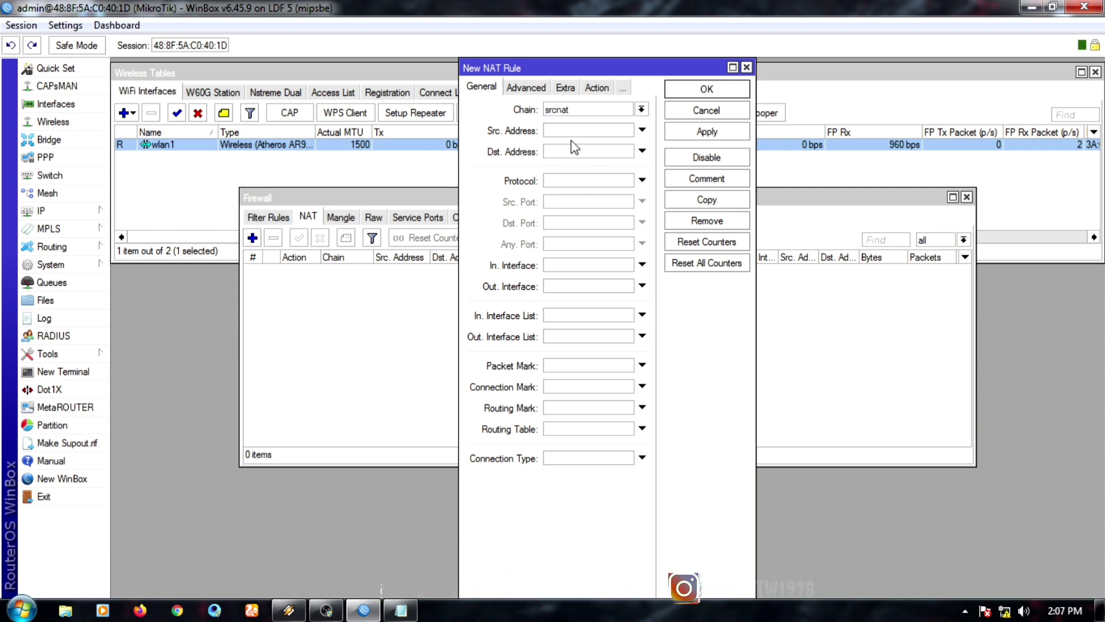
pyautogui.click(597, 88)
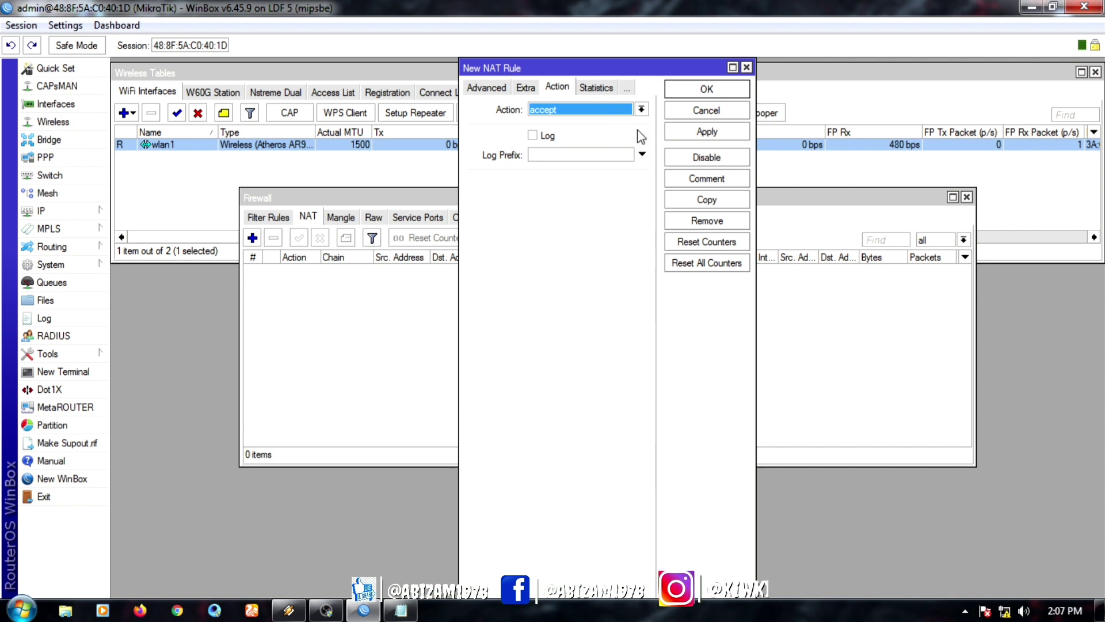
pyautogui.click(641, 110)
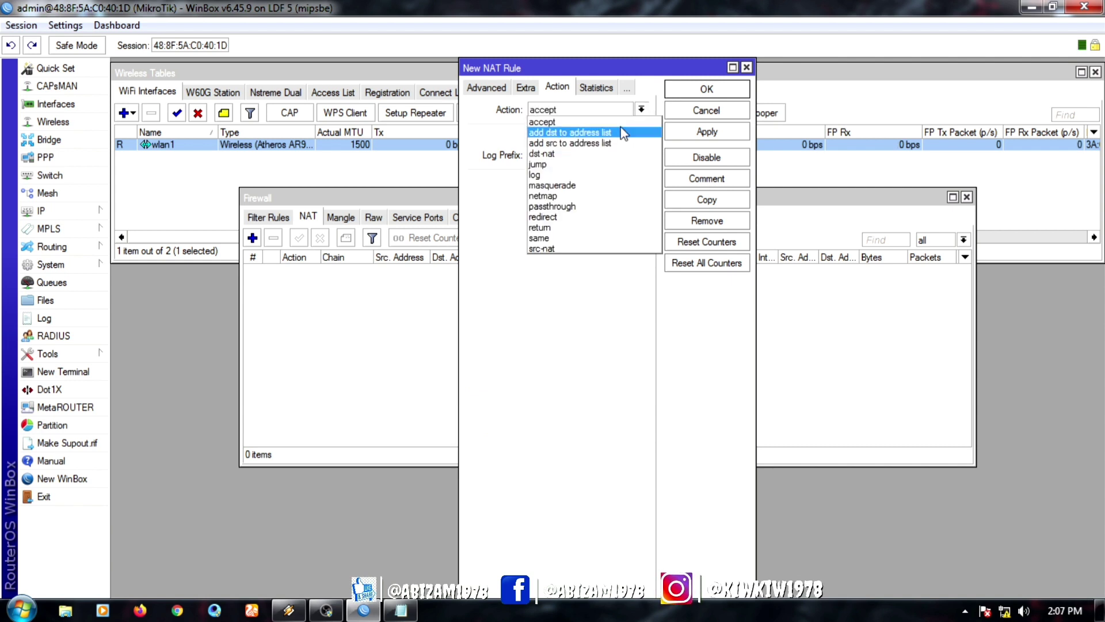
pyautogui.click(603, 186)
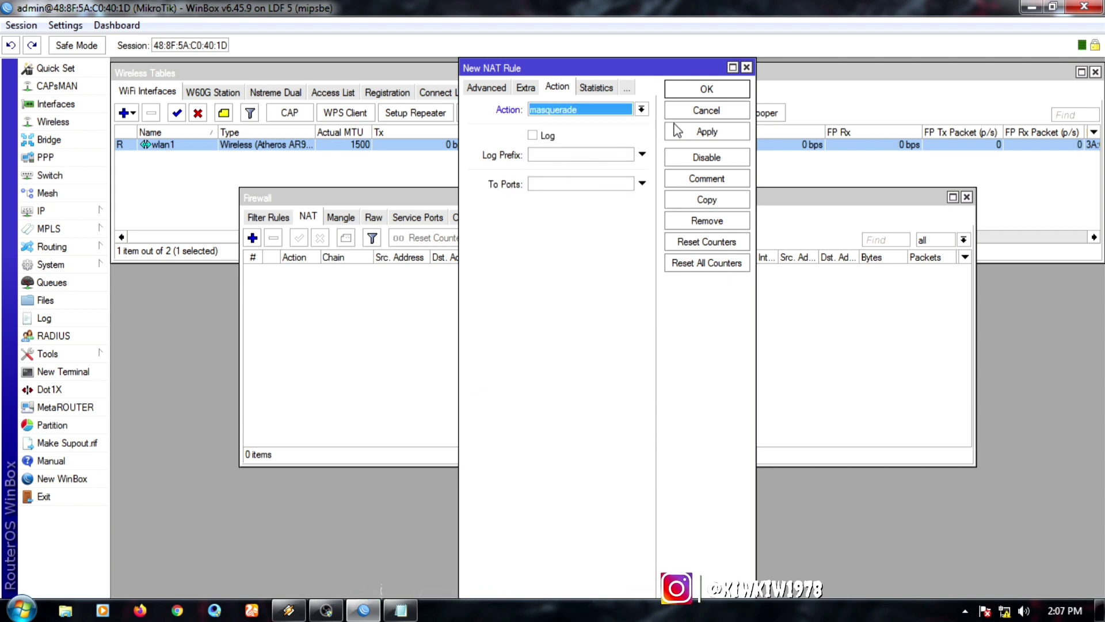
pyautogui.click(703, 134)
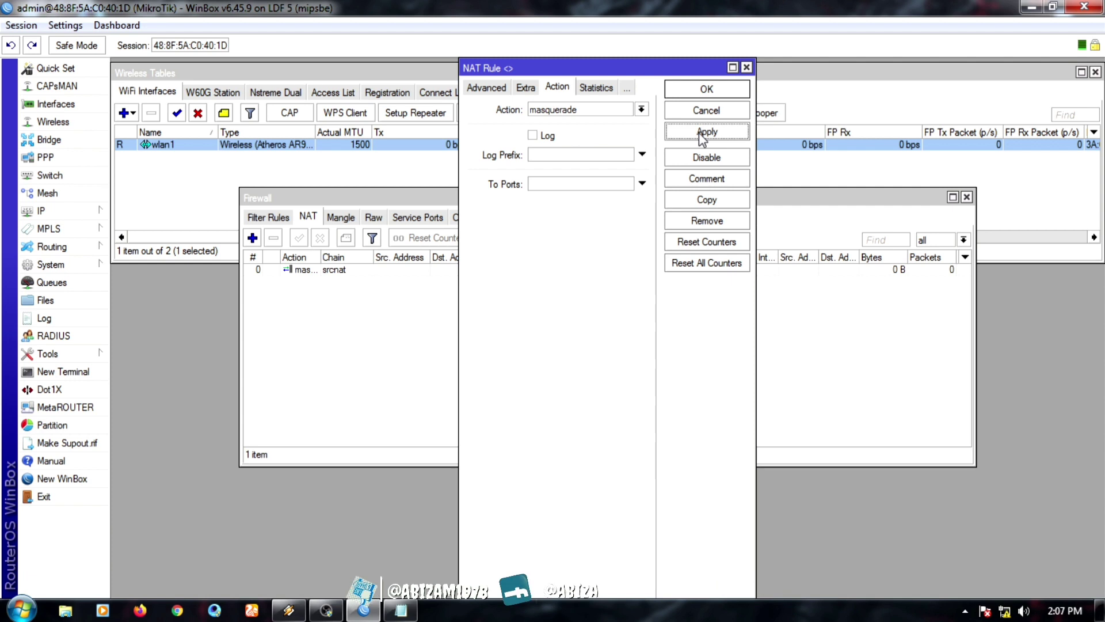
pyautogui.click(707, 90)
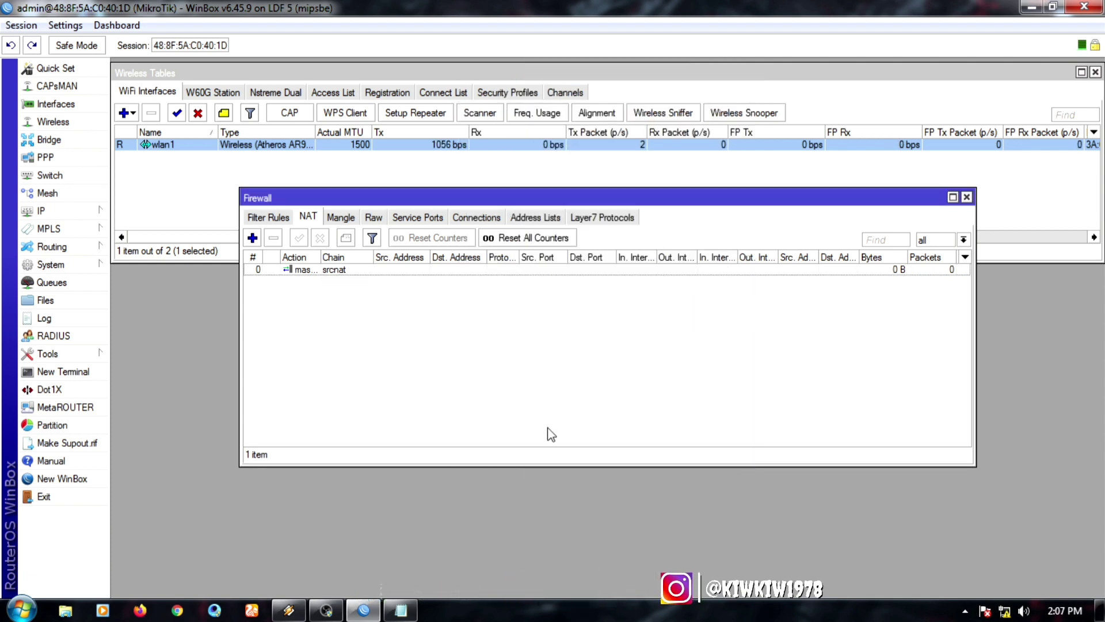
# Step: Shorten and close the Firewall window, then check the PC's network status
pyautogui.moveTo(557, 465); pyautogui.dragTo(557, 442)
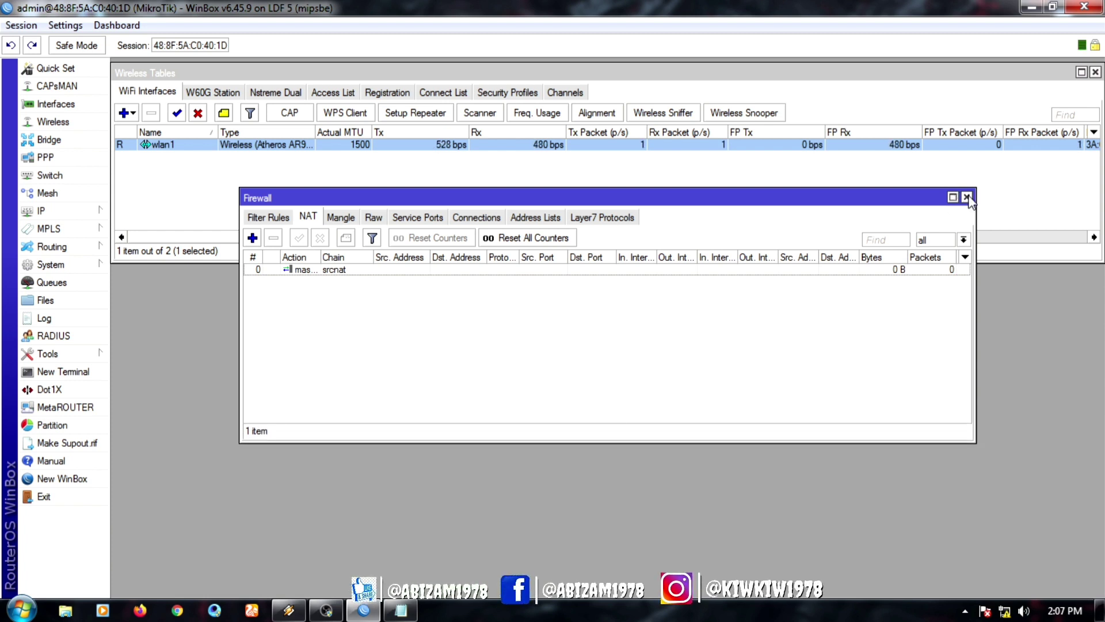
pyautogui.click(967, 197)
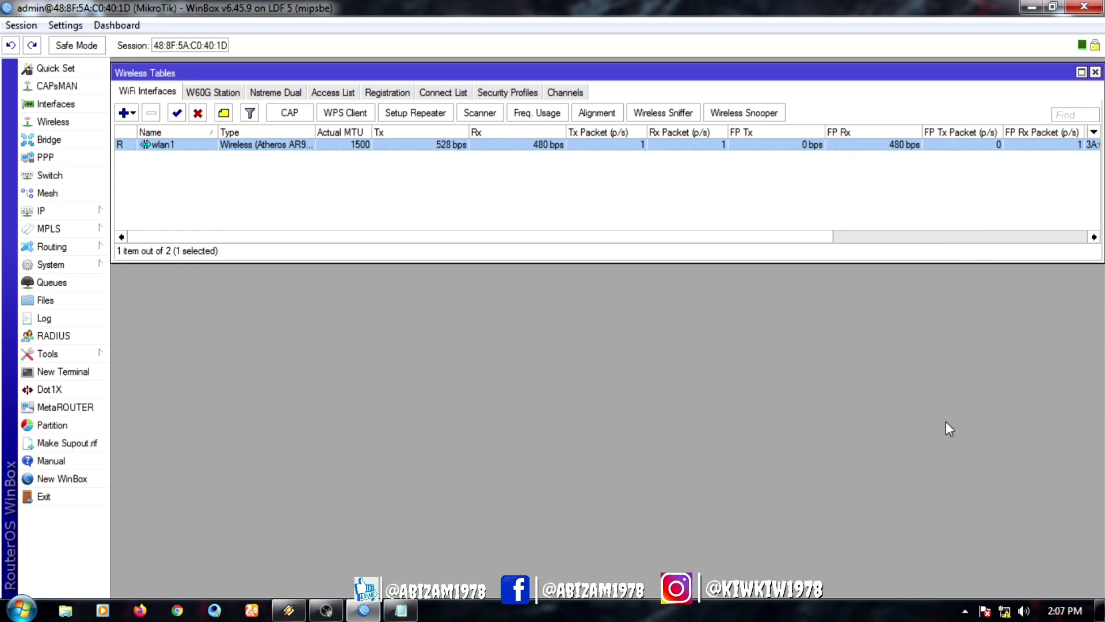
pyautogui.click(1005, 611)
# Step: Disable and then re-enable the Local Area Connection adapter
pyautogui.click(978, 565)
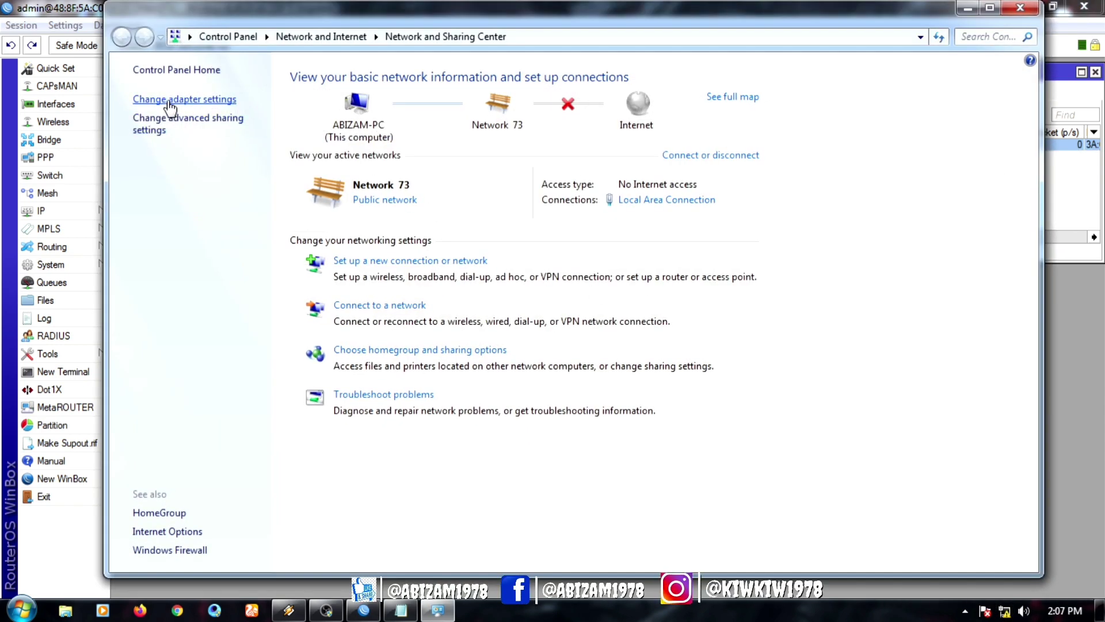
pyautogui.click(170, 104)
pyautogui.rightClick(181, 92)
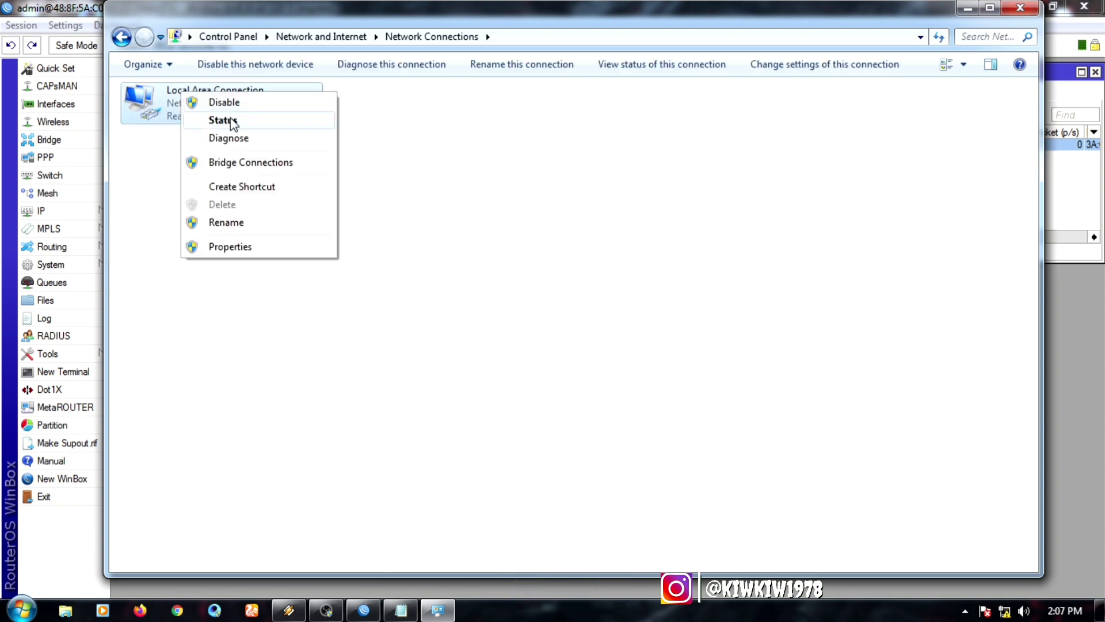
pyautogui.click(225, 103)
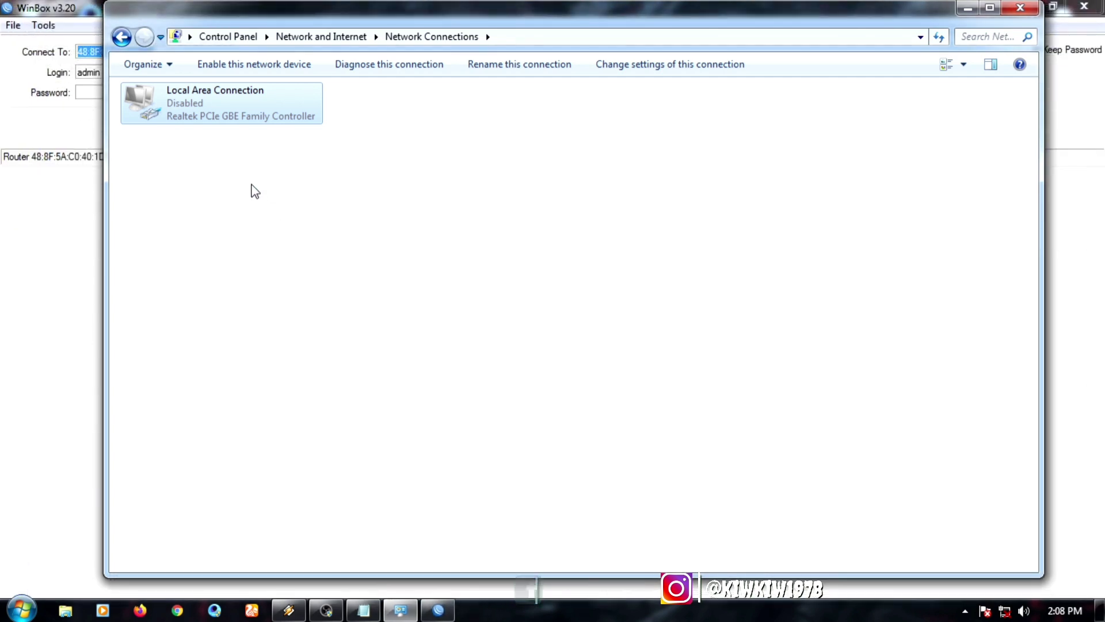
pyautogui.rightClick(199, 108)
pyautogui.click(242, 113)
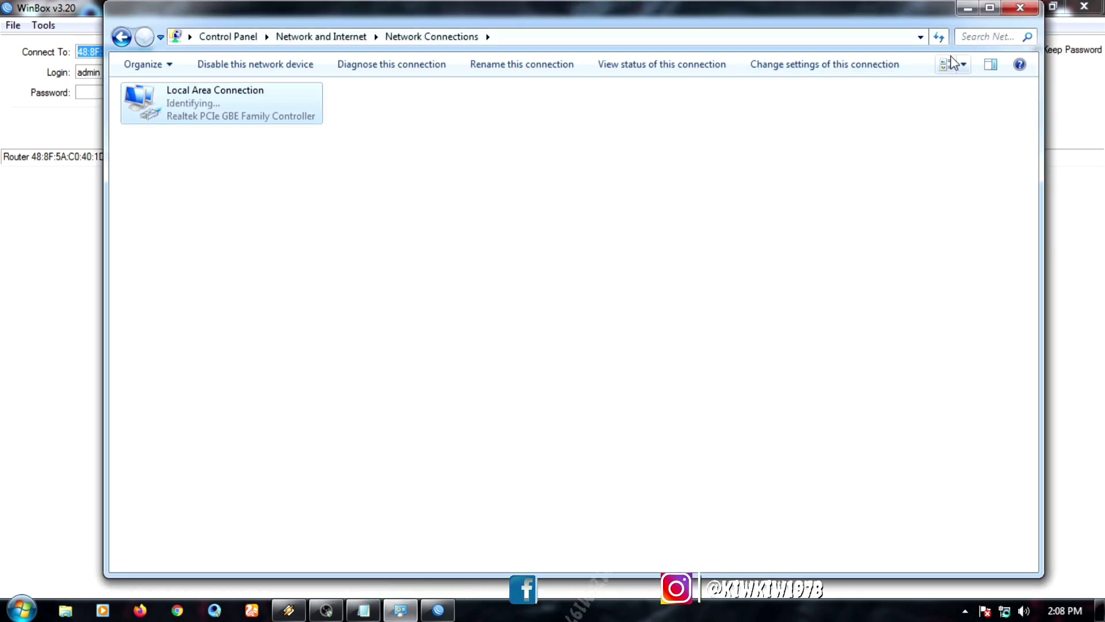
# Step: Close Network Connections and bring up Firefox's network sign-in prompt
pyautogui.click(1020, 7)
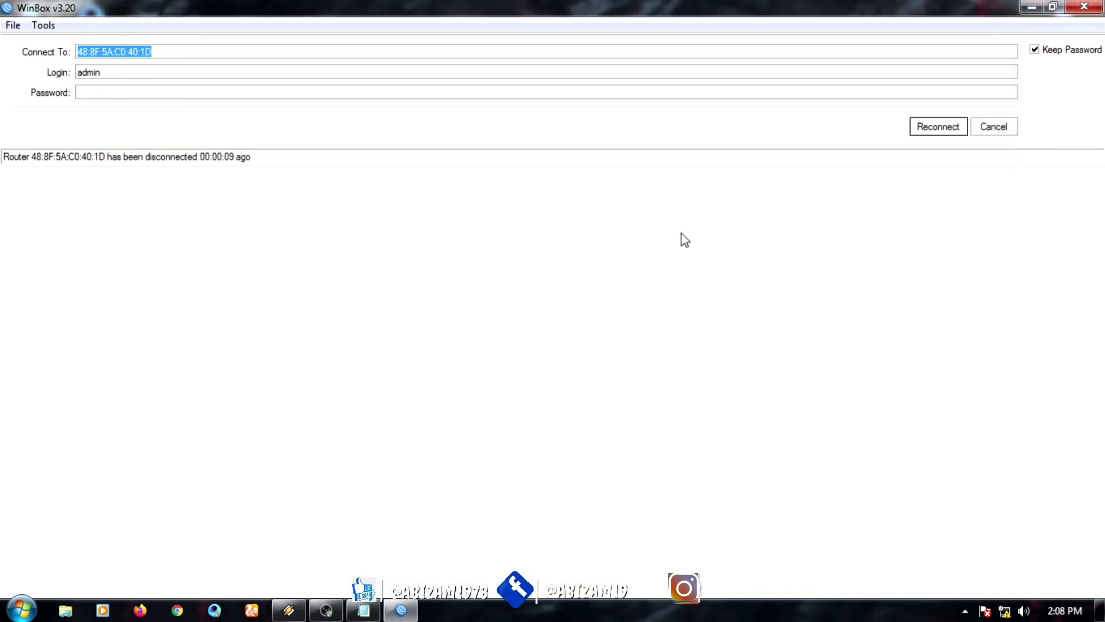
pyautogui.click(996, 130)
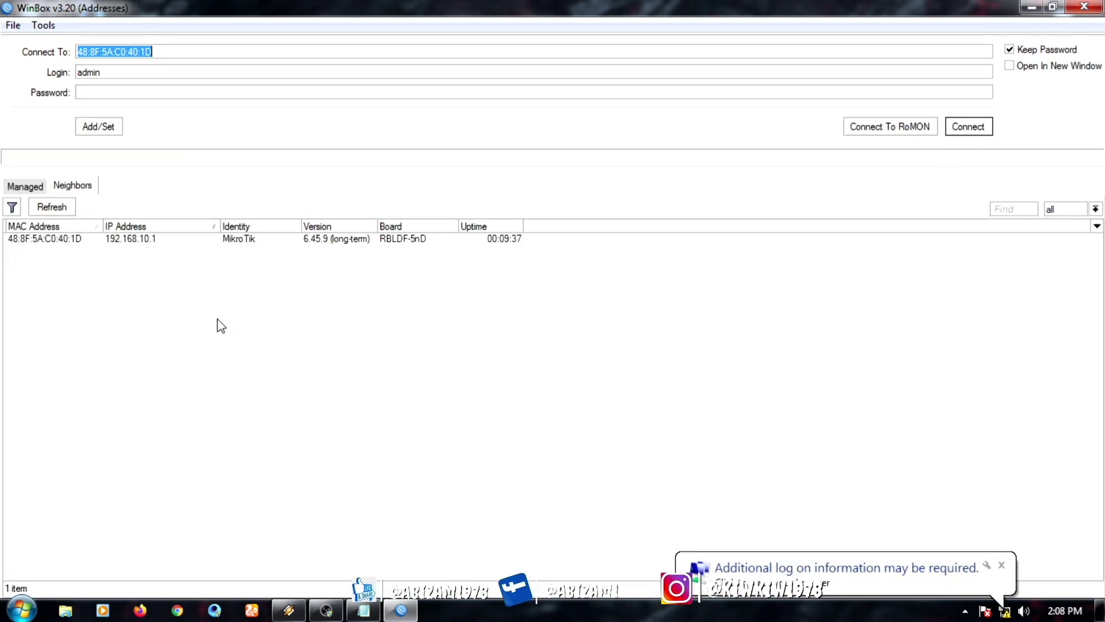
pyautogui.click(856, 579)
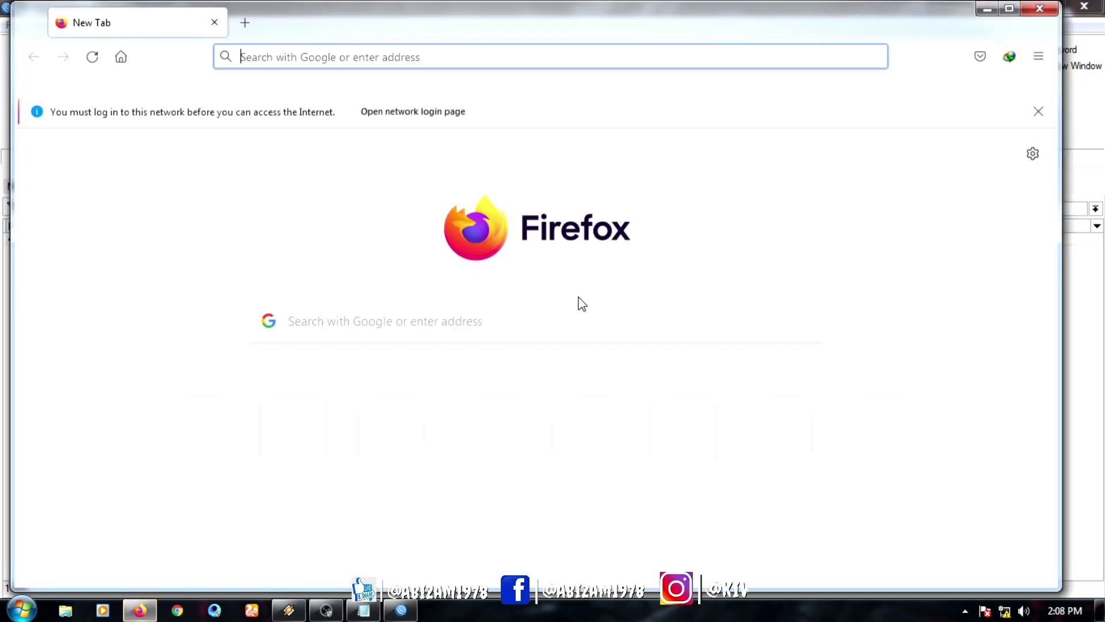
# Step: Log in to the wifi.id hotspot with the account password, declining to save it
pyautogui.click(418, 114)
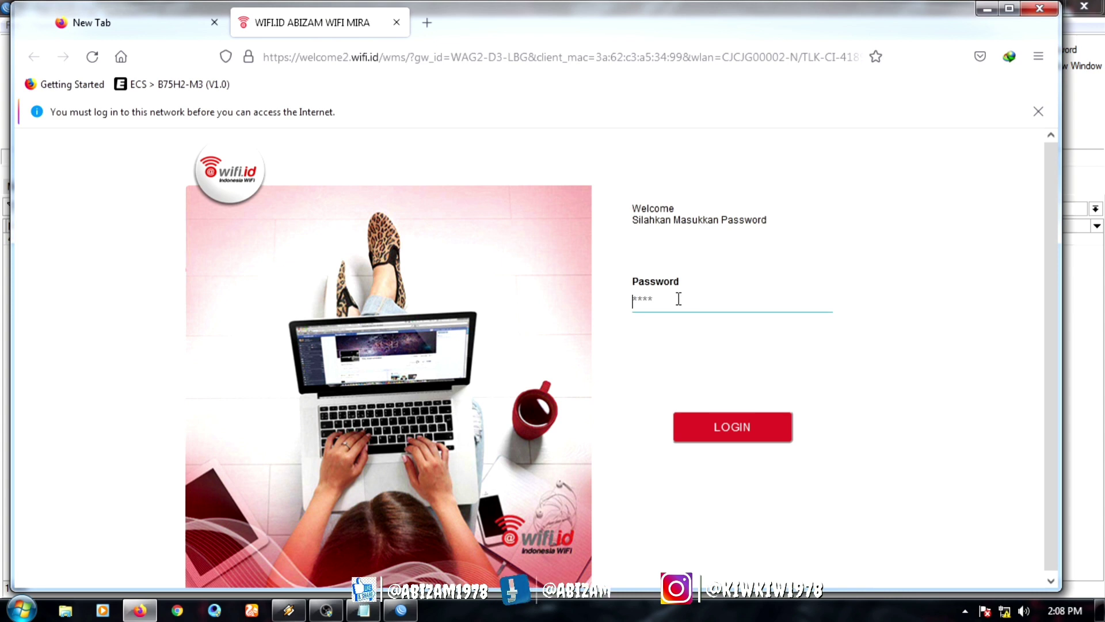
pyautogui.write('a')
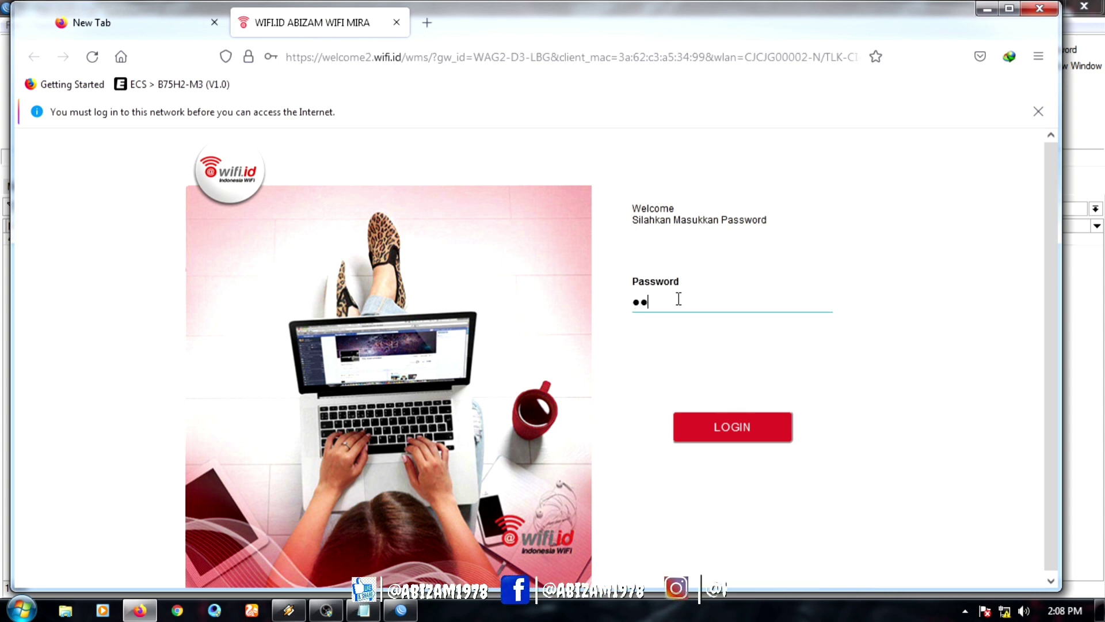
pyautogui.click(678, 299)
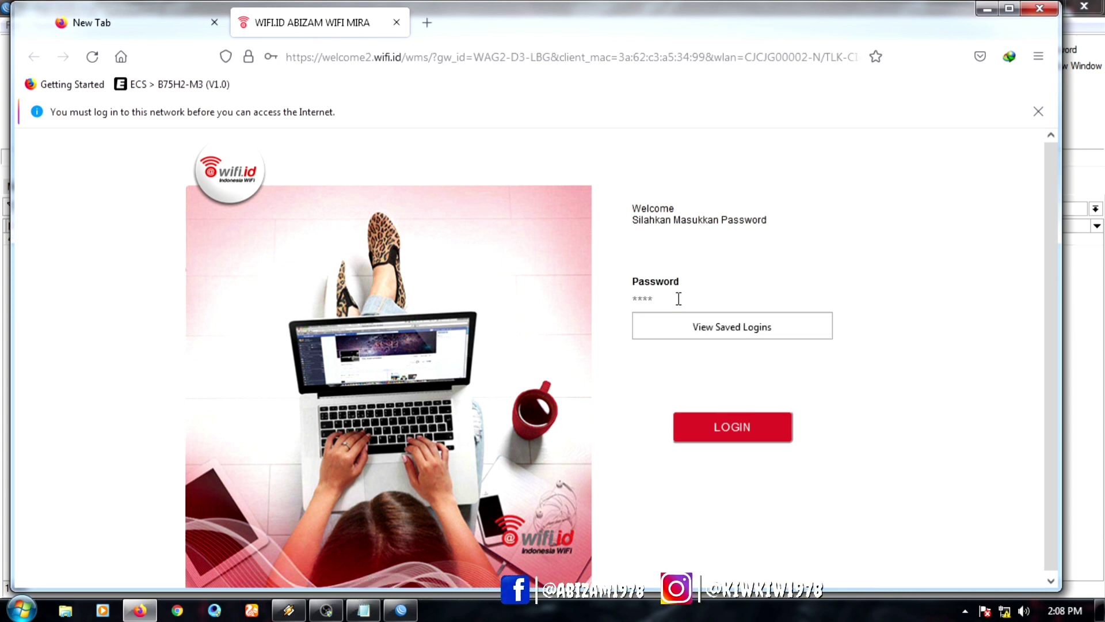
pyautogui.write('aaaaa')
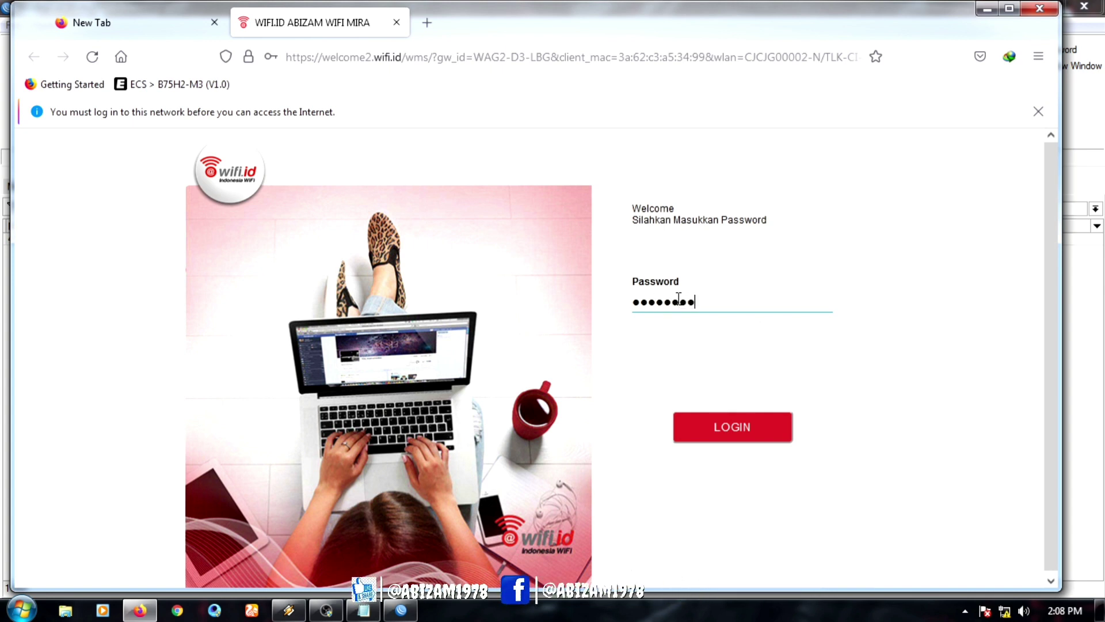
pyautogui.click(727, 427)
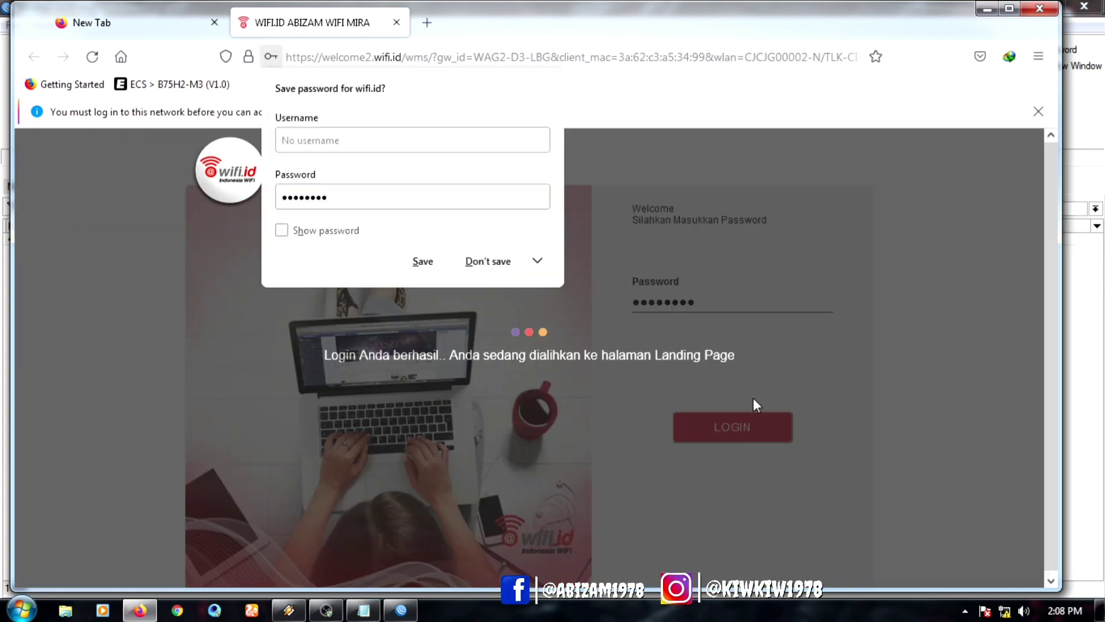
pyautogui.click(488, 261)
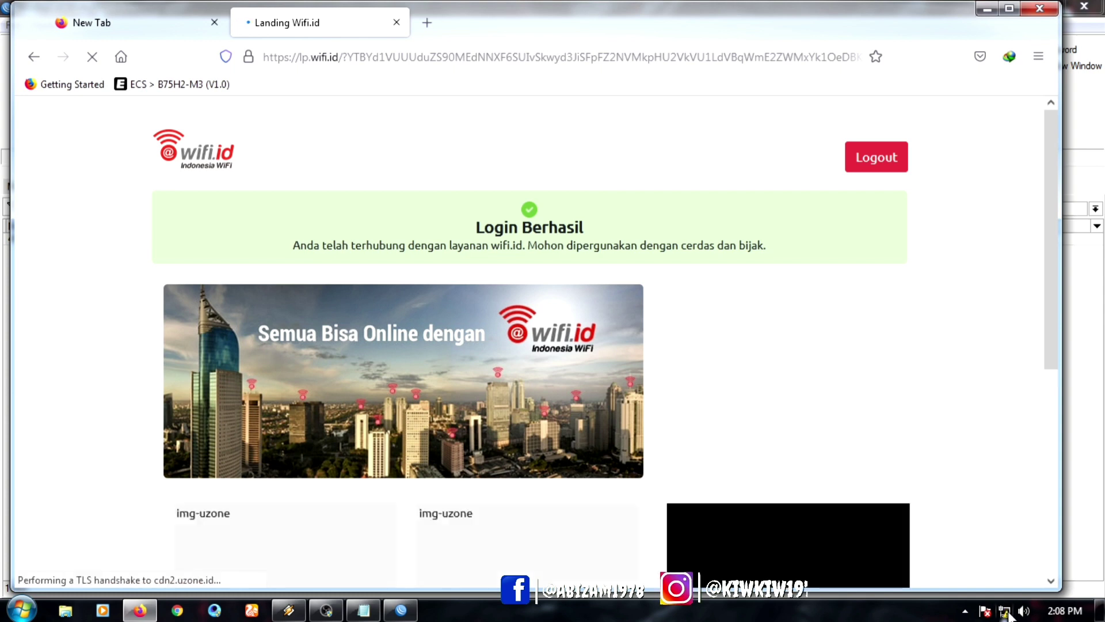
pyautogui.moveTo(1006, 615)
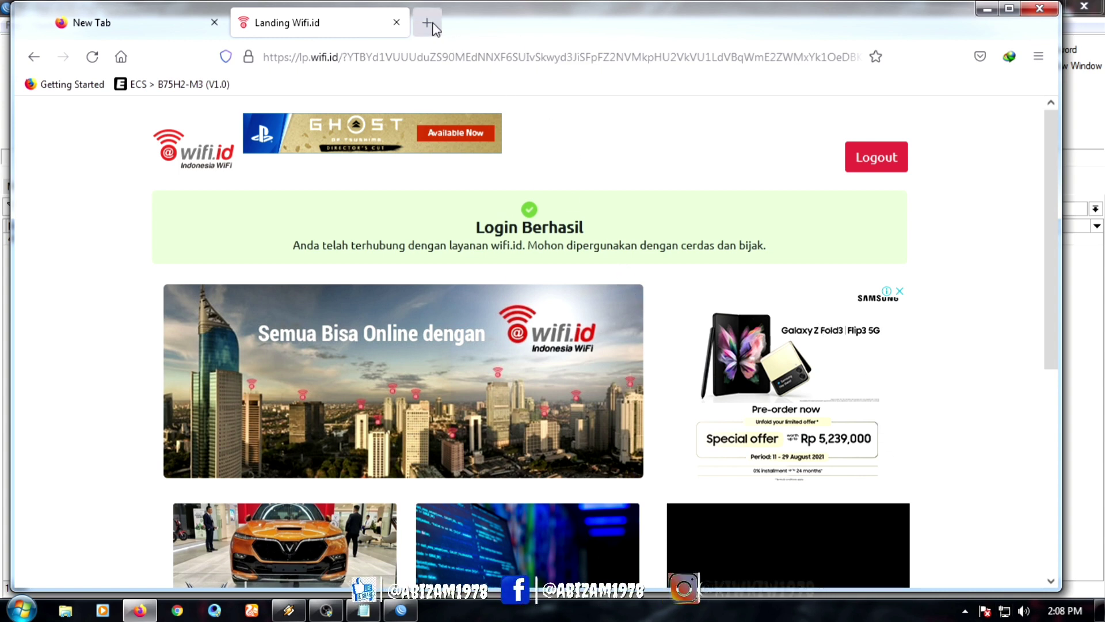
pyautogui.hotkey('ctrl', 't')
# Step: Open YouTube, view your channel's uploaded videos, then minimize Firefox
pyautogui.click(203, 420)
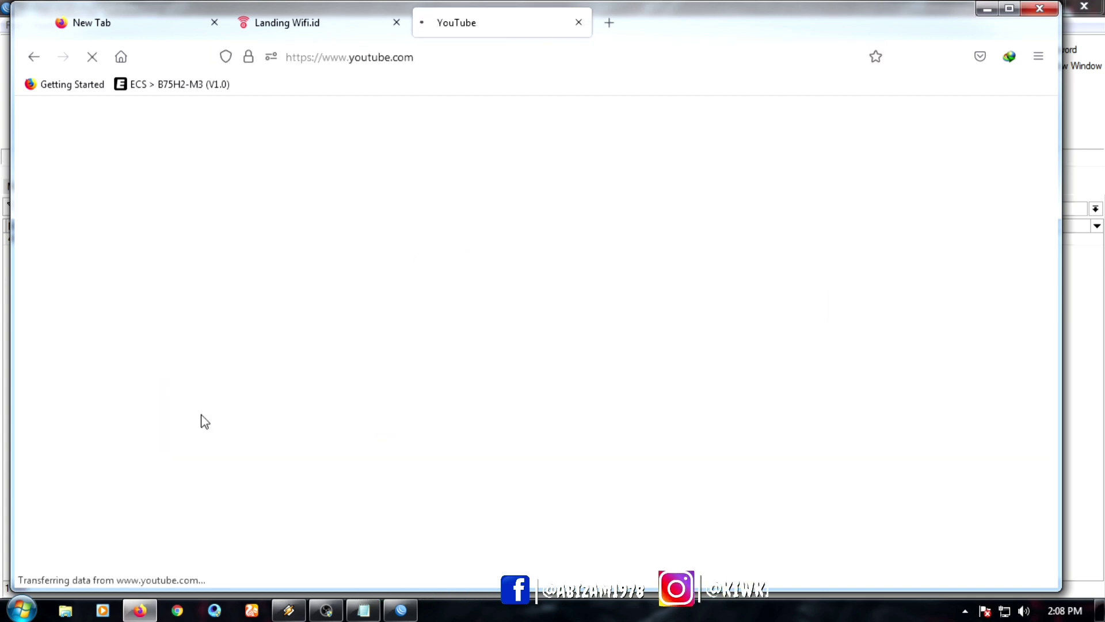
pyautogui.click(316, 20)
pyautogui.click(486, 22)
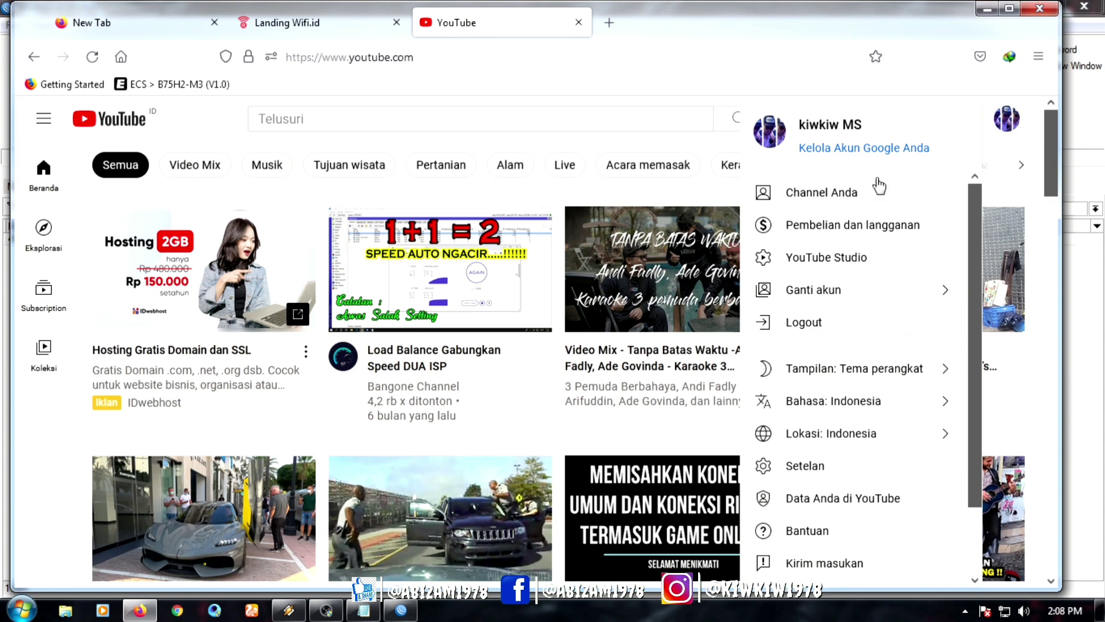
pyautogui.click(885, 184)
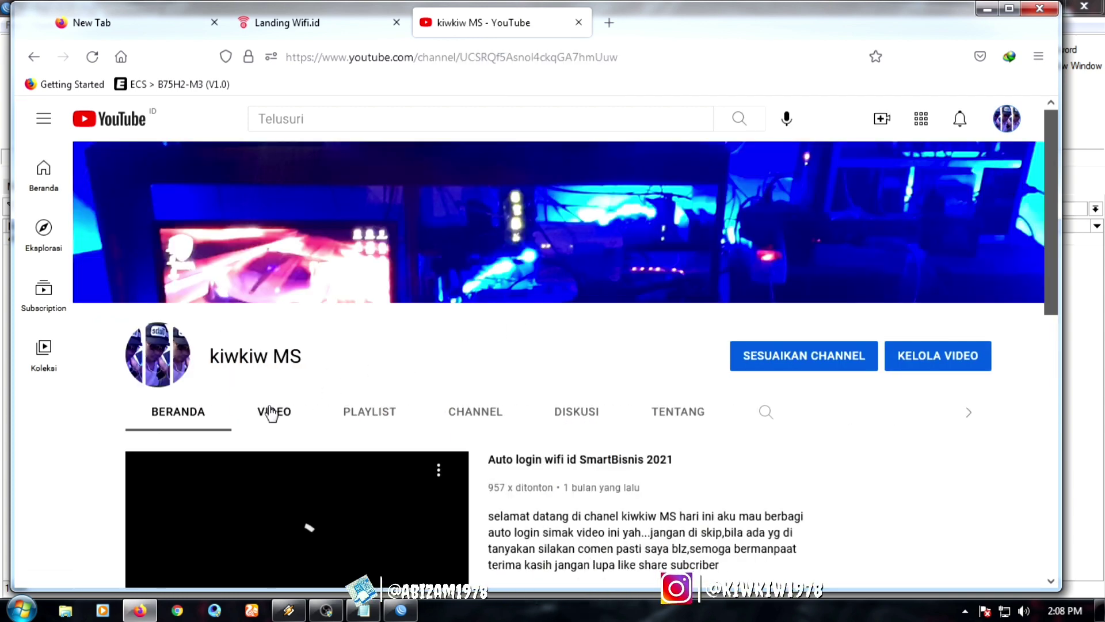
pyautogui.click(272, 411)
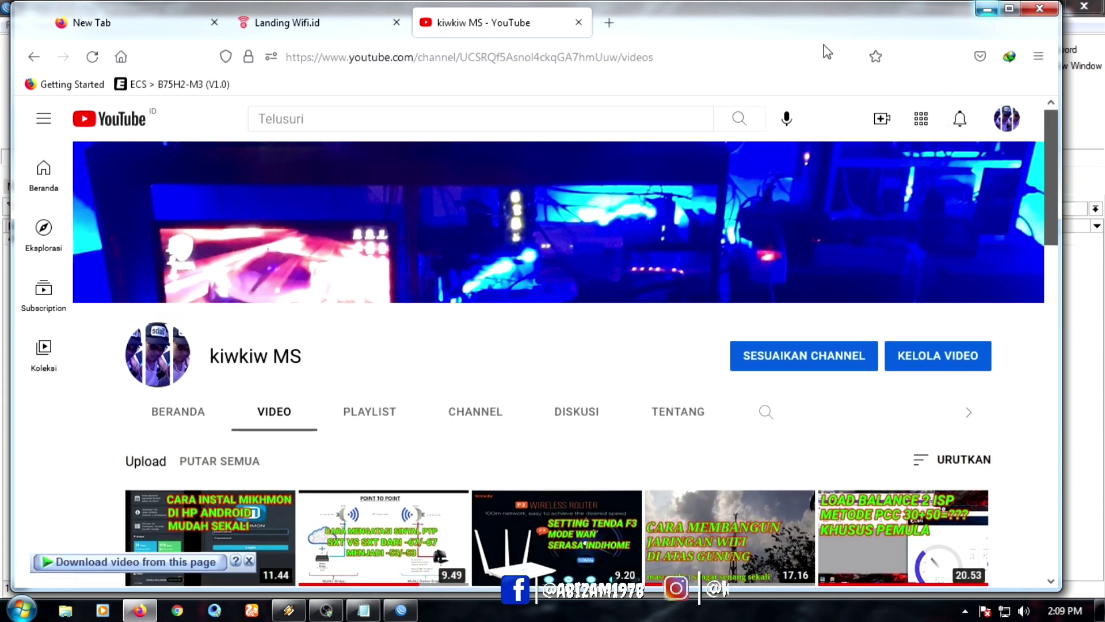
pyautogui.click(987, 9)
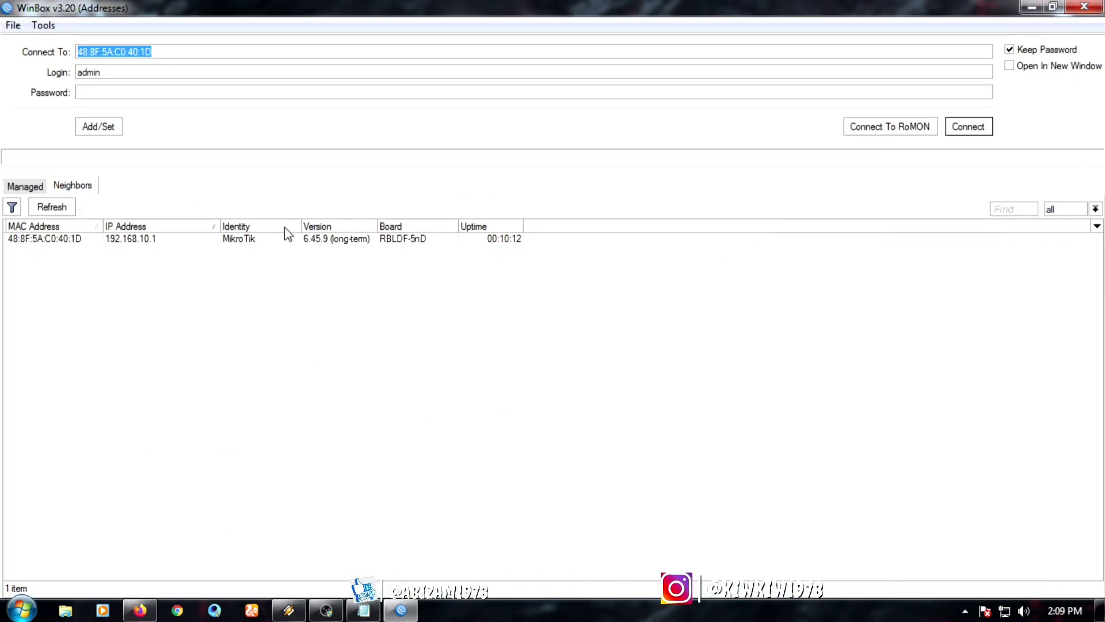
# Step: Connect to the MikroTik router, restore and move WinBox right, then open Explorer
pyautogui.click(66, 237)
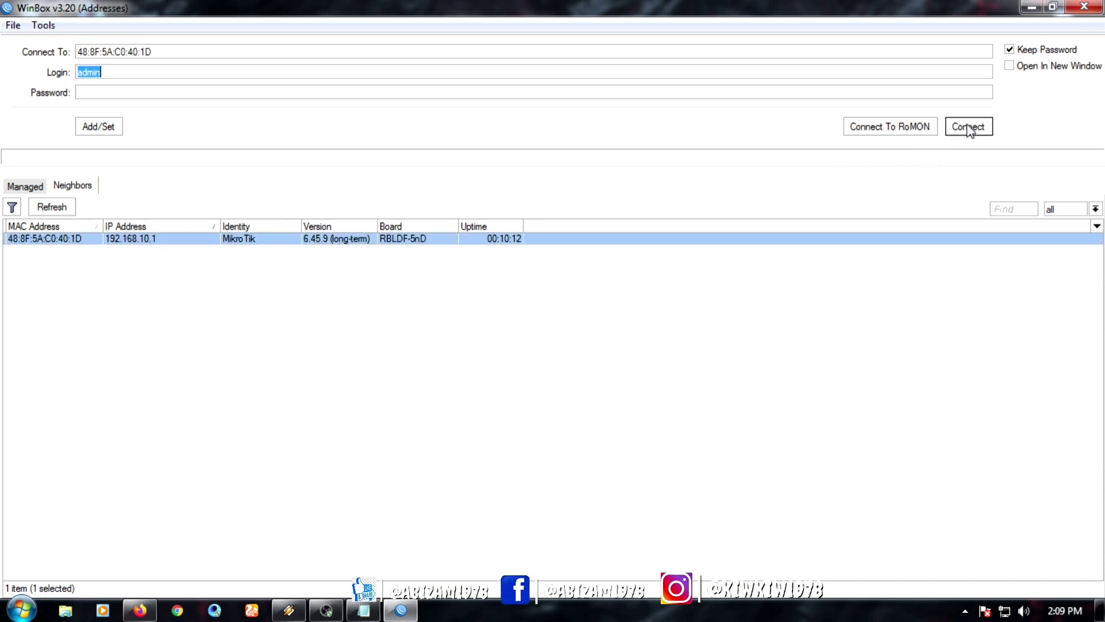
pyautogui.click(967, 128)
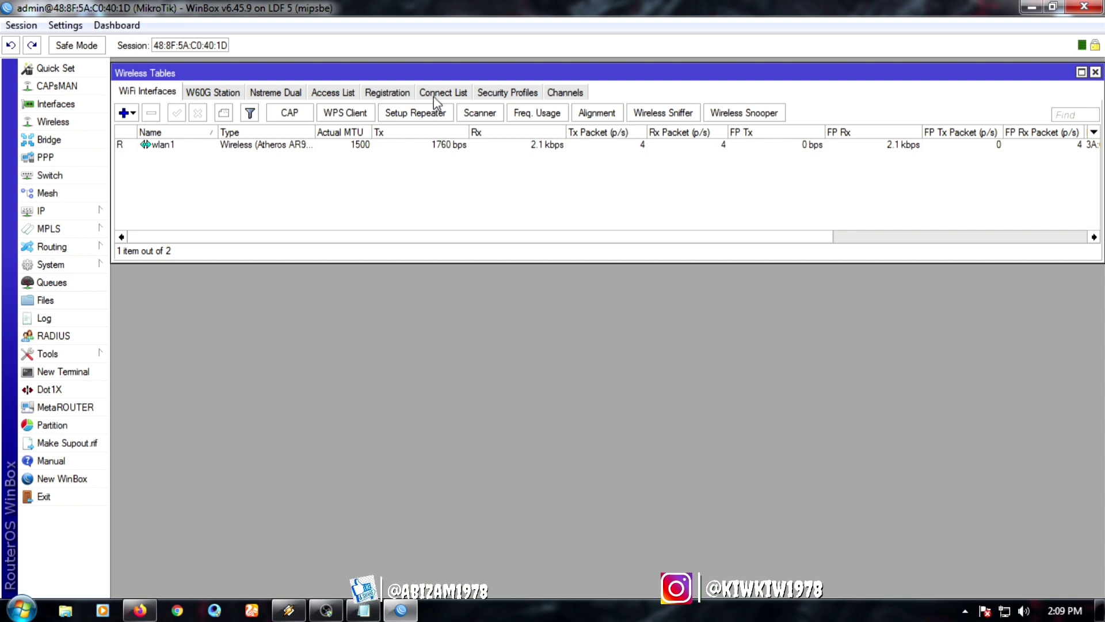
pyautogui.click(1055, 8)
pyautogui.moveTo(604, 15); pyautogui.dragTo(722, 19)
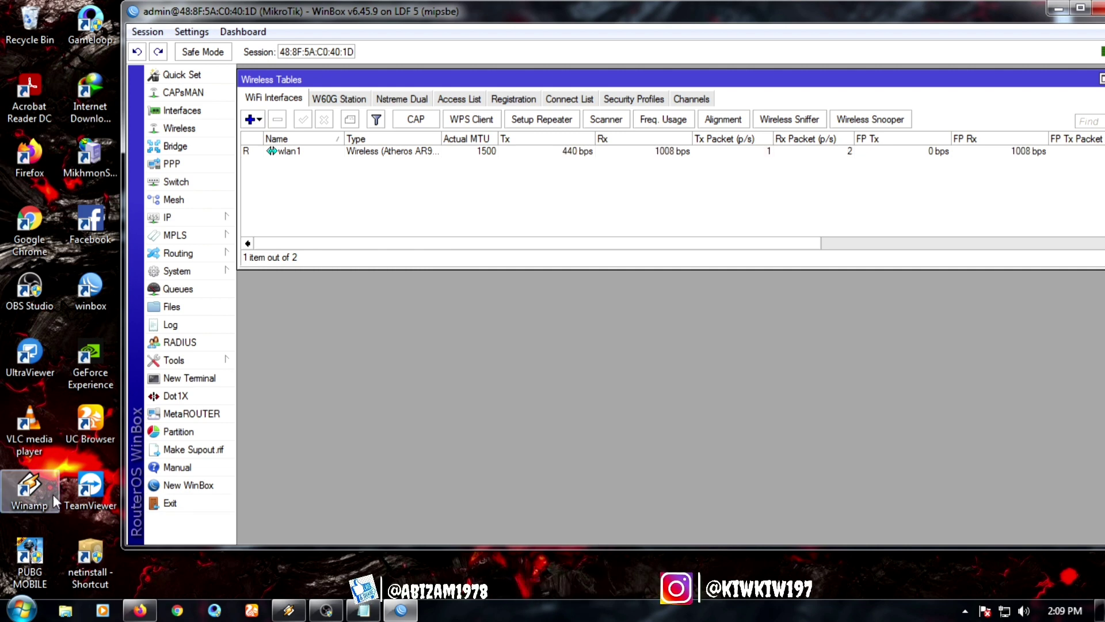
pyautogui.click(65, 610)
# Step: Open the wlan1 auto-login script D:\ldf 100\wms abizam in Notepad
pyautogui.click(118, 320)
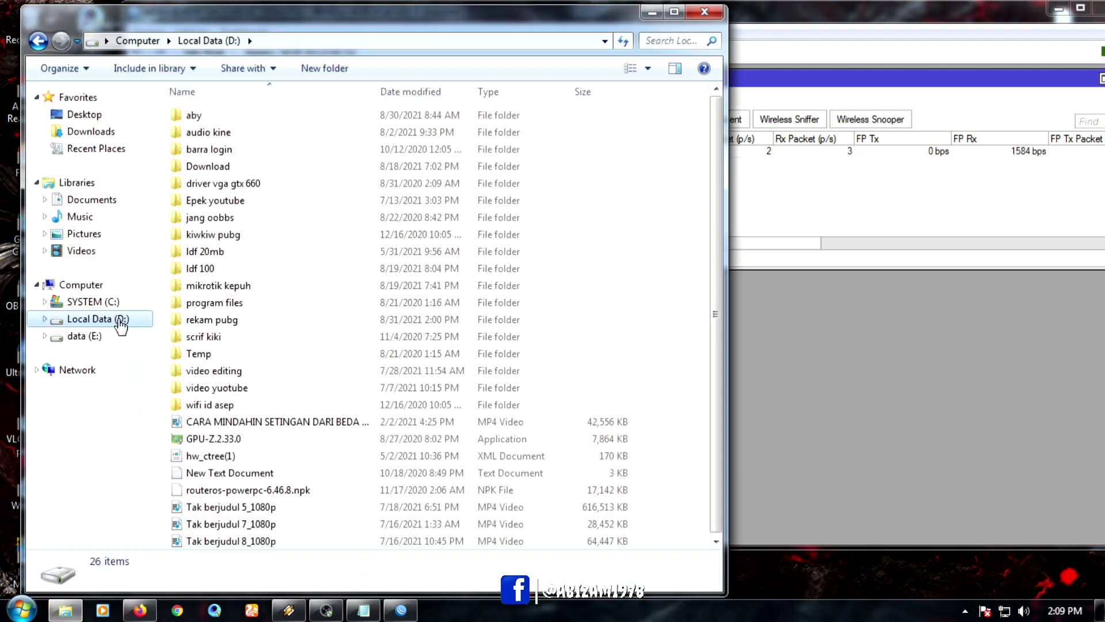
pyautogui.doubleClick(220, 270)
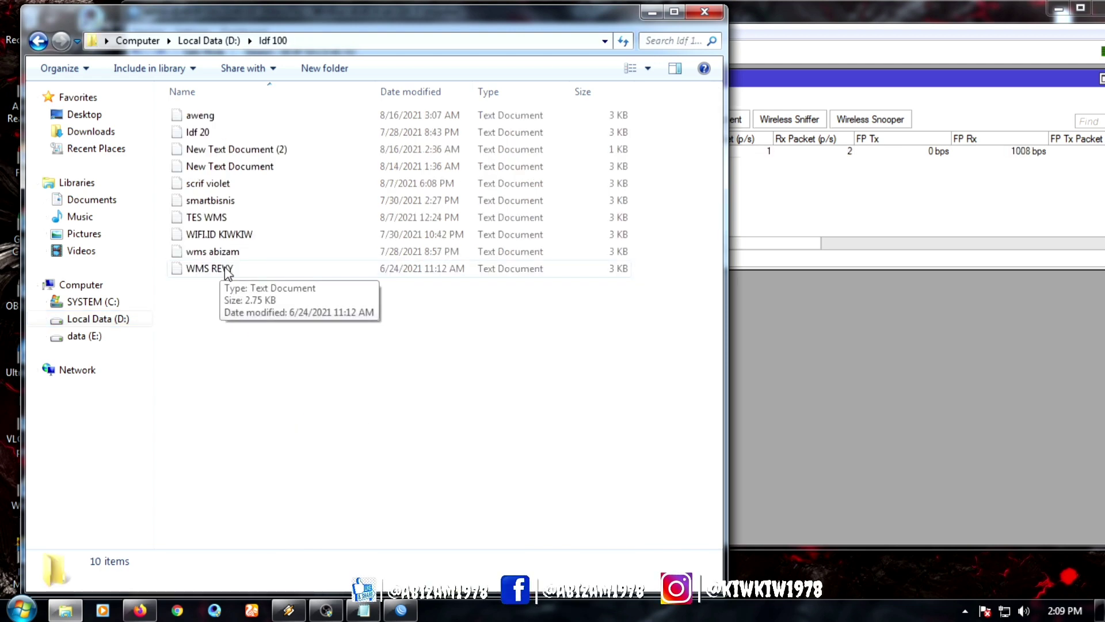
pyautogui.doubleClick(225, 251)
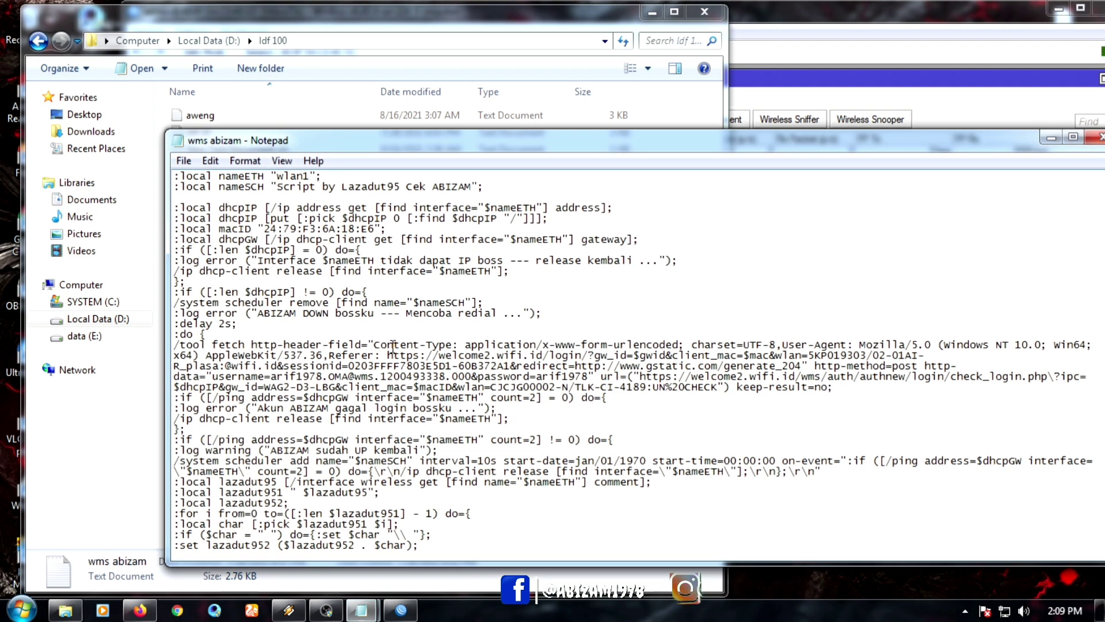
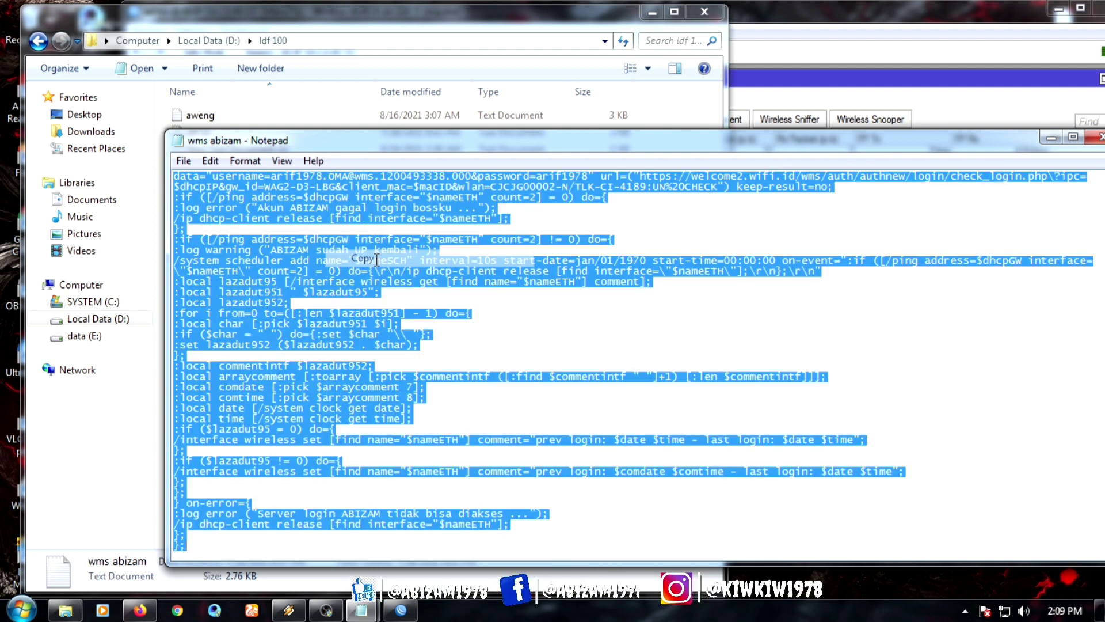
# Step: Close the Notepad window holding the copied script and its Explorer folder window
pyautogui.moveTo(846, 151); pyautogui.dragTo(855, 143)
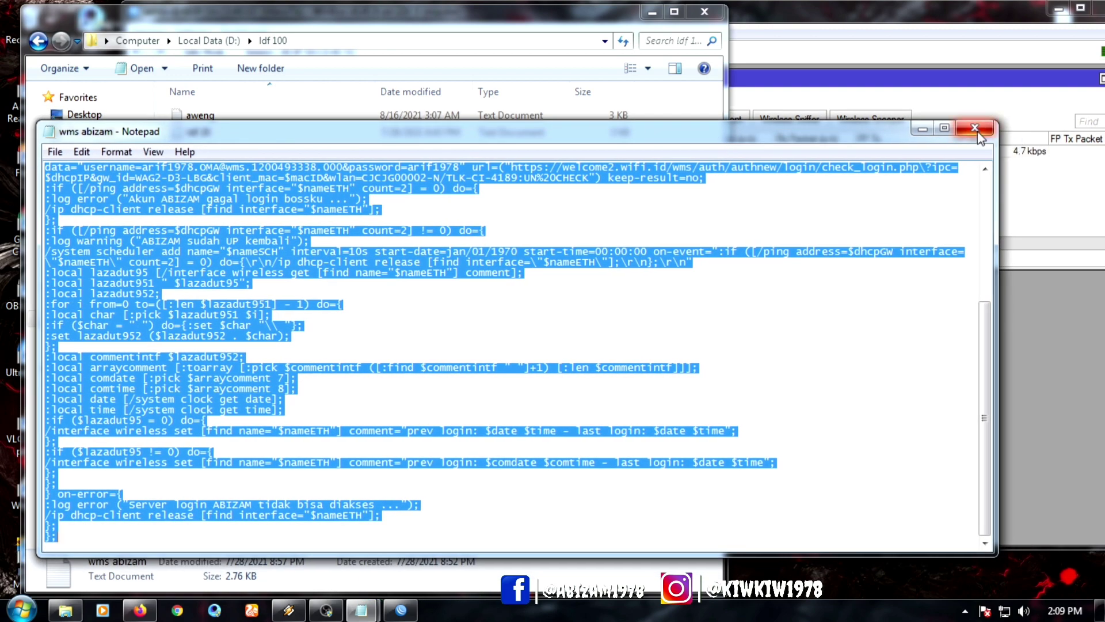
pyautogui.click(979, 134)
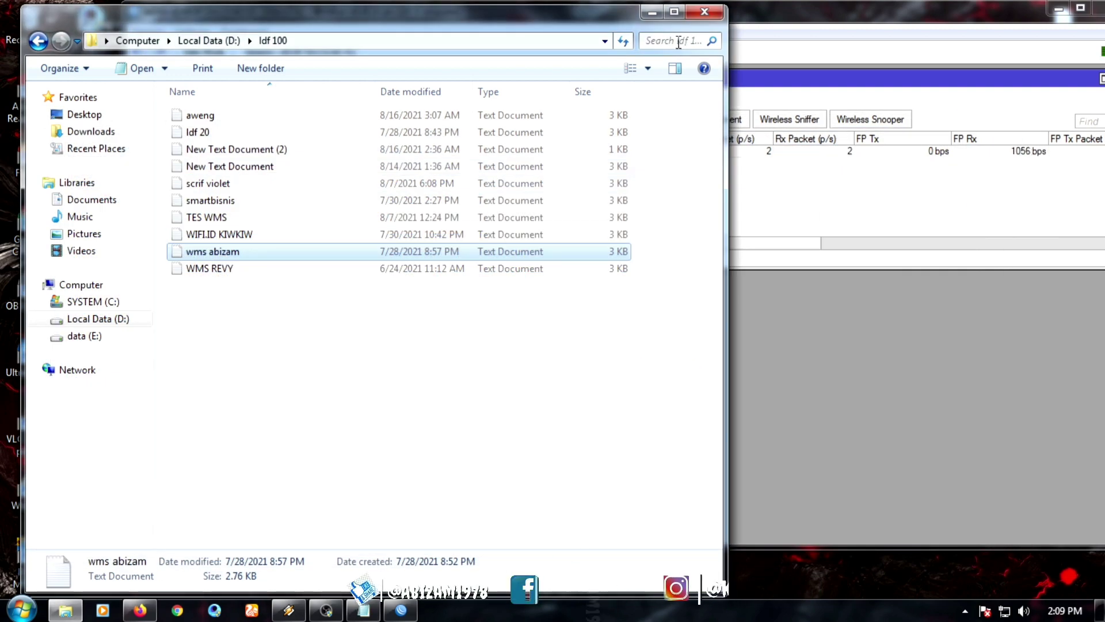
pyautogui.click(704, 12)
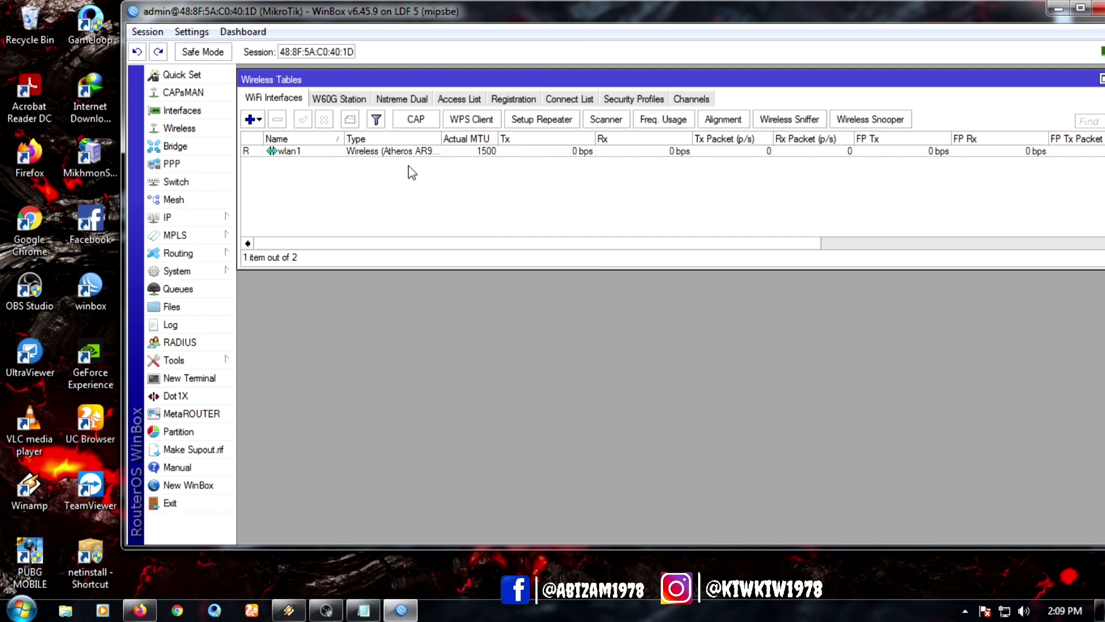
# Step: Paste the wms abizam auto-login script into the Advanced Script field of wlan1's DHCP client
pyautogui.click(172, 217)
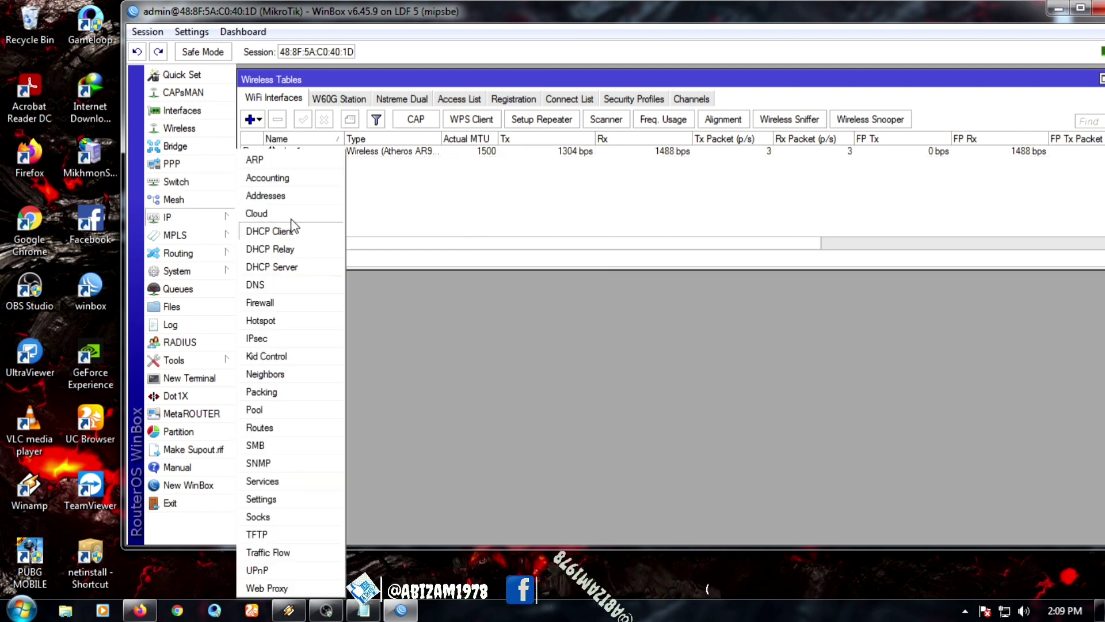
pyautogui.click(293, 232)
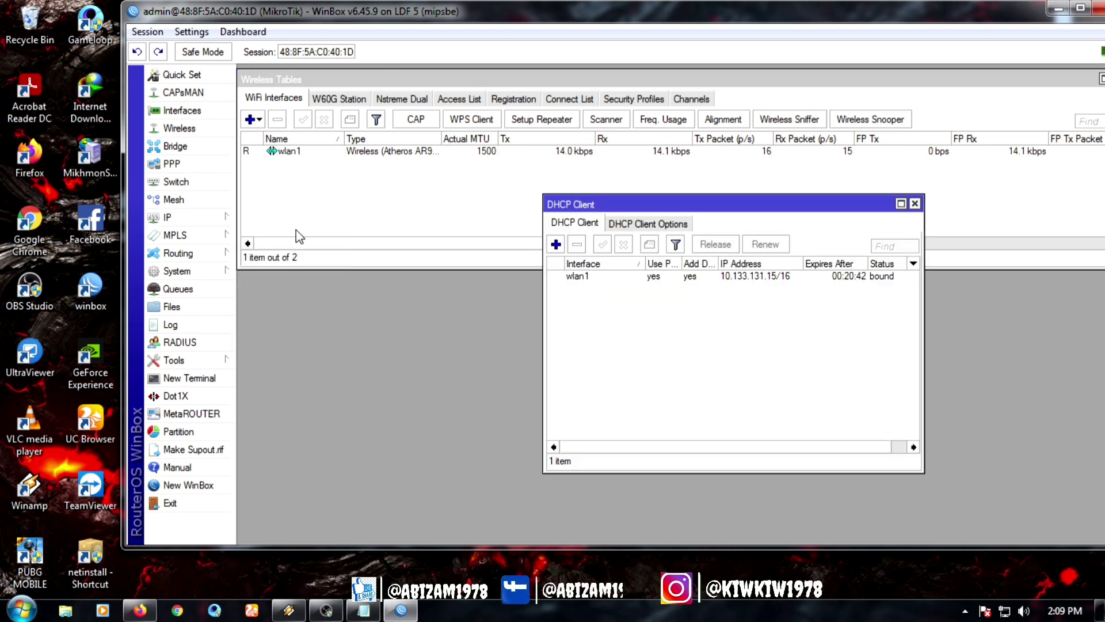
pyautogui.doubleClick(656, 276)
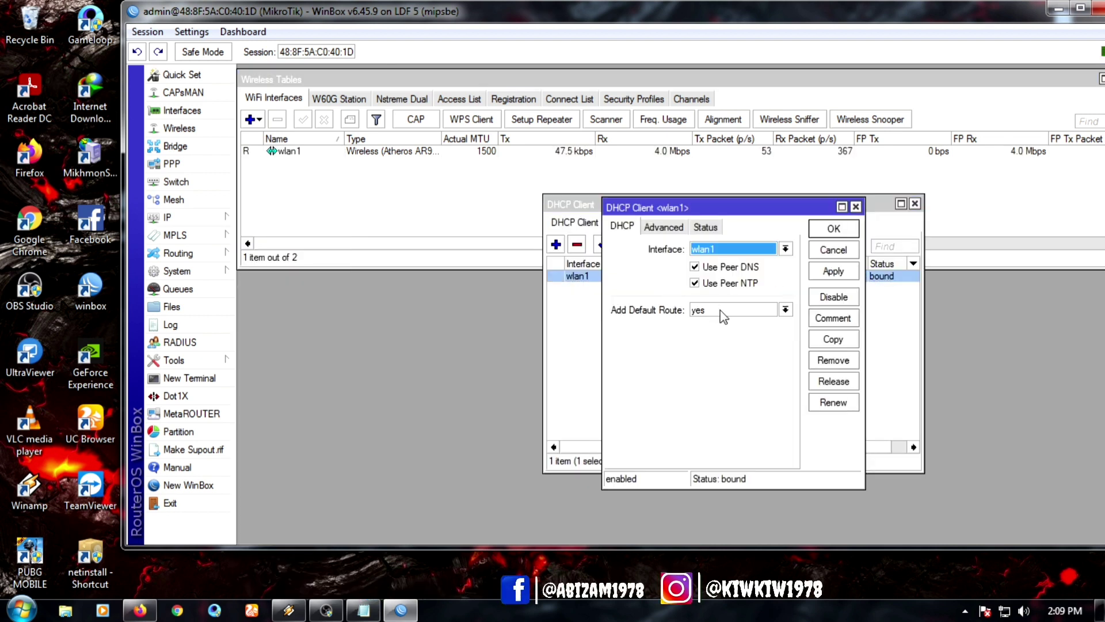
pyautogui.click(662, 230)
pyautogui.rightClick(662, 349)
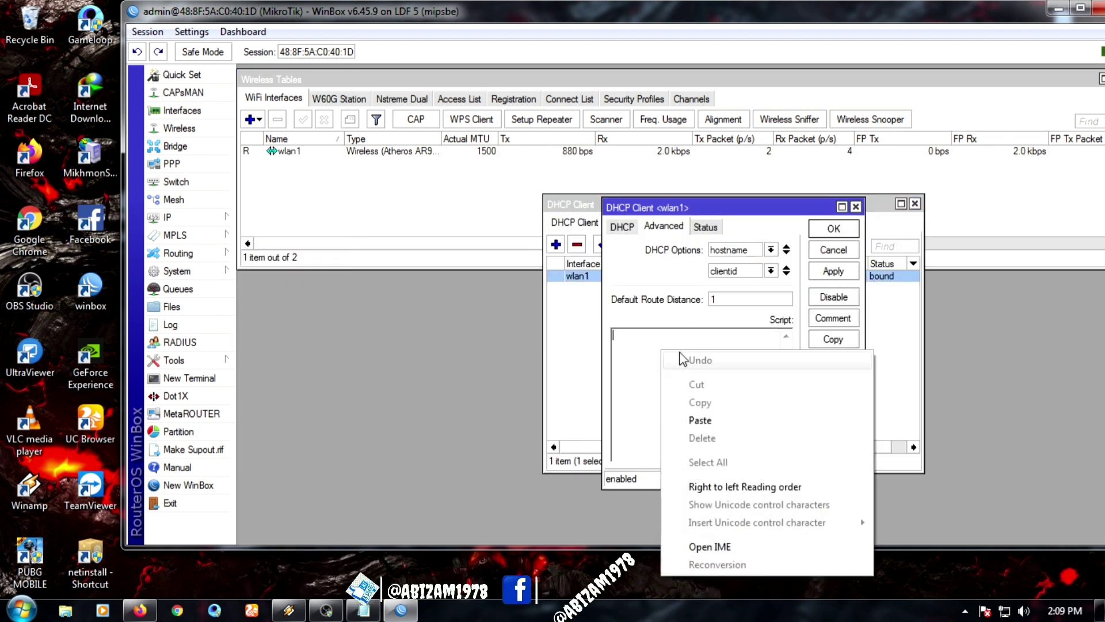
pyautogui.click(700, 420)
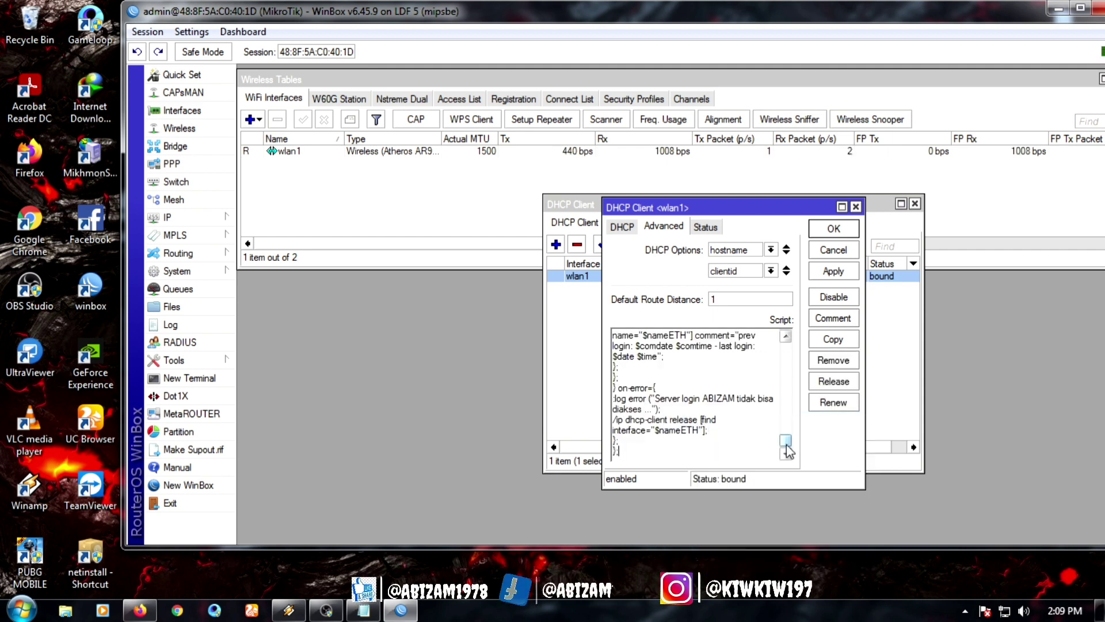
pyautogui.moveTo(786, 441); pyautogui.dragTo(786, 347)
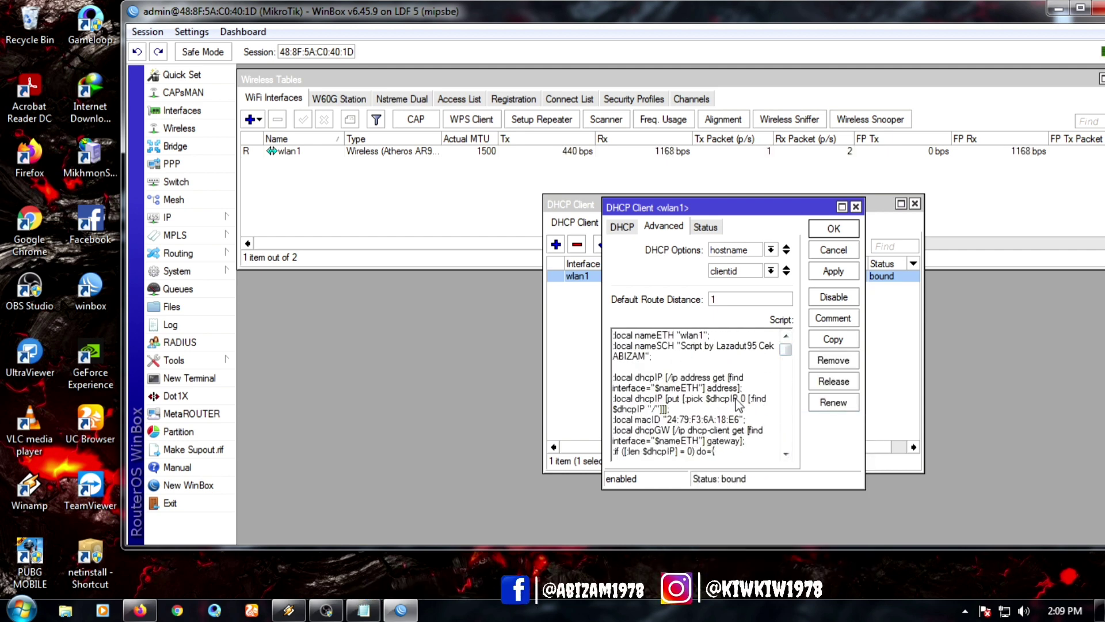
pyautogui.click(189, 131)
# Step: Copy wlan1's MAC address 3A:62:C3:A5:34:99 from its interface properties
pyautogui.doubleClick(553, 151)
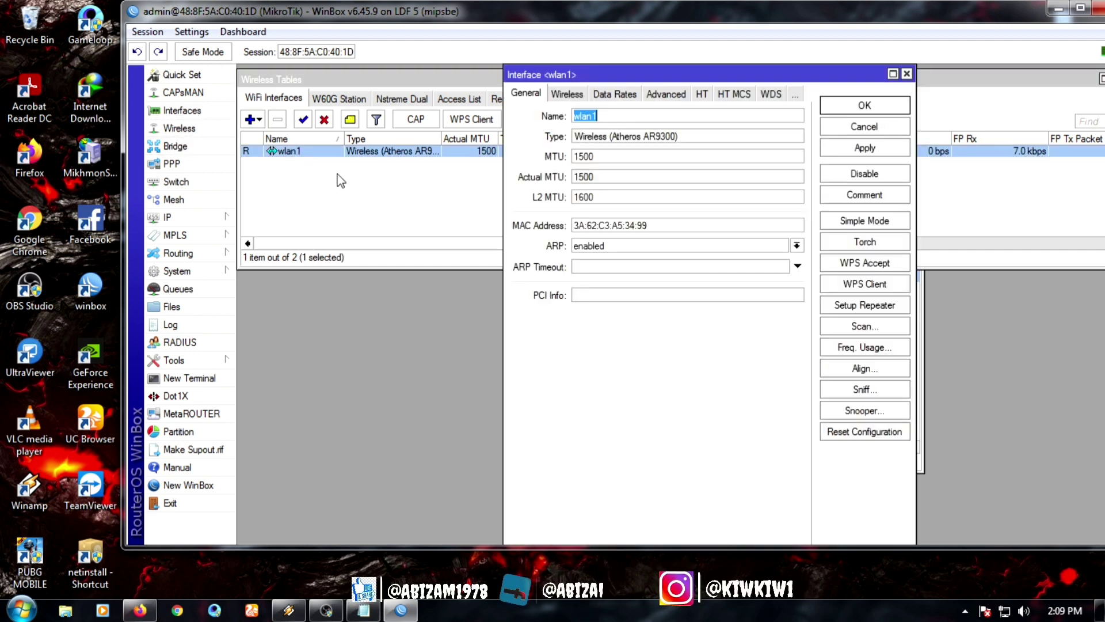
pyautogui.rightClick(584, 227)
pyautogui.click(617, 253)
pyautogui.click(907, 74)
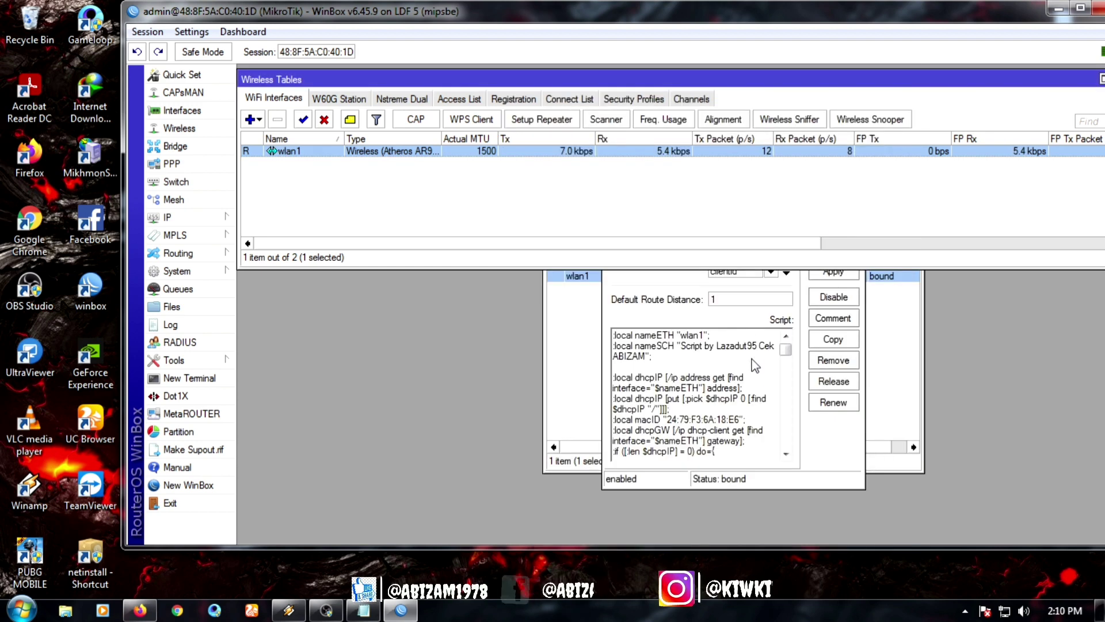
# Step: Replace the script's macID value with the copied MAC address and save the DHCP client
pyautogui.click(786, 453)
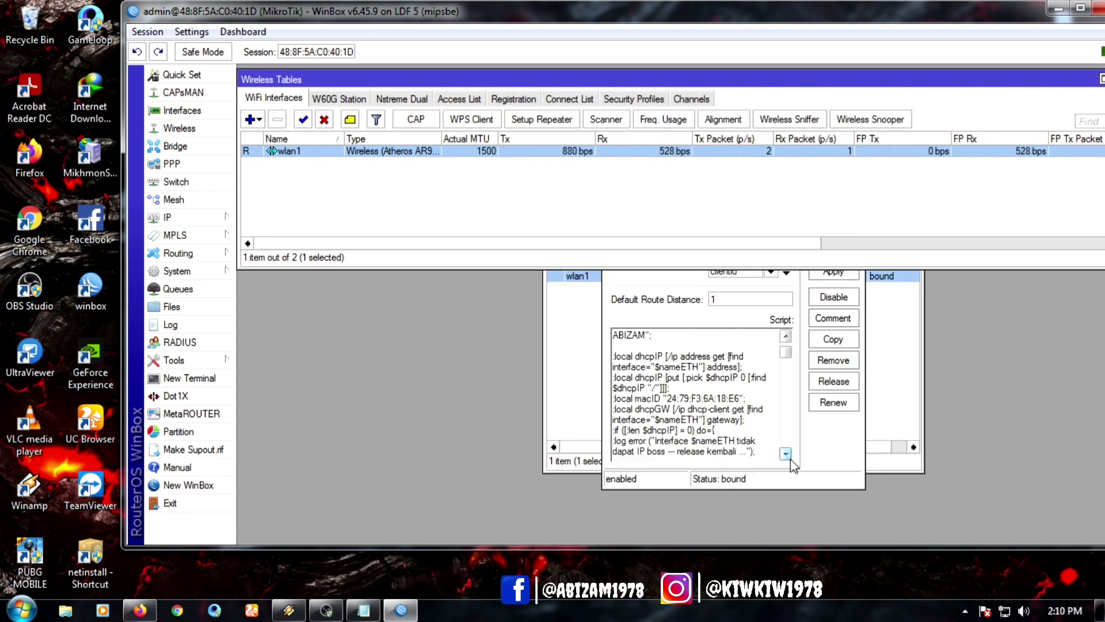
pyautogui.moveTo(741, 399); pyautogui.dragTo(667, 400)
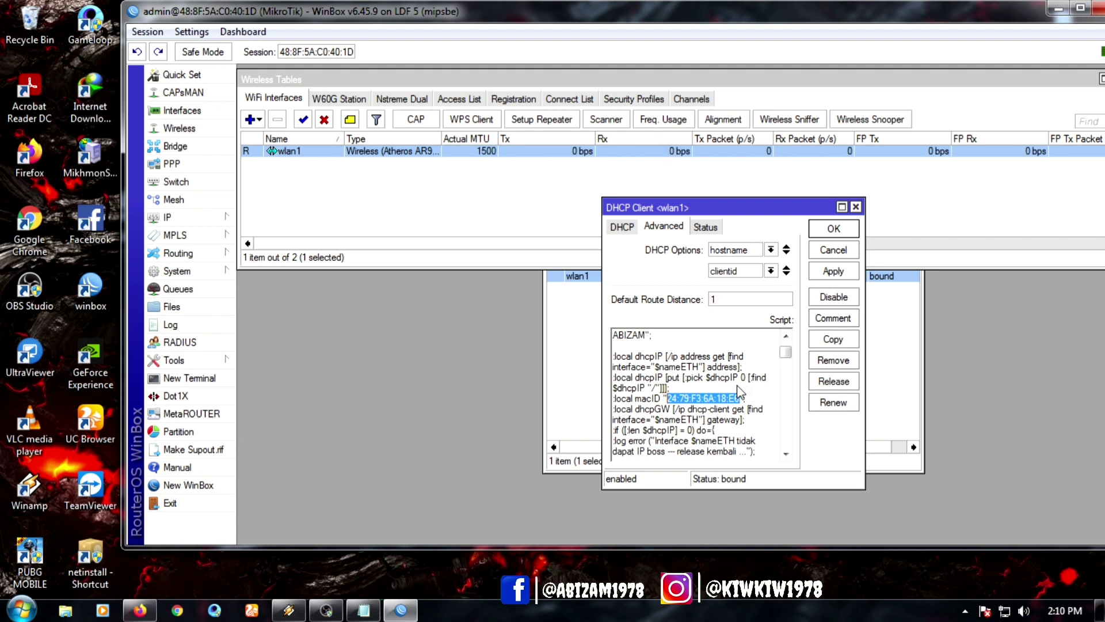
pyautogui.rightClick(720, 402)
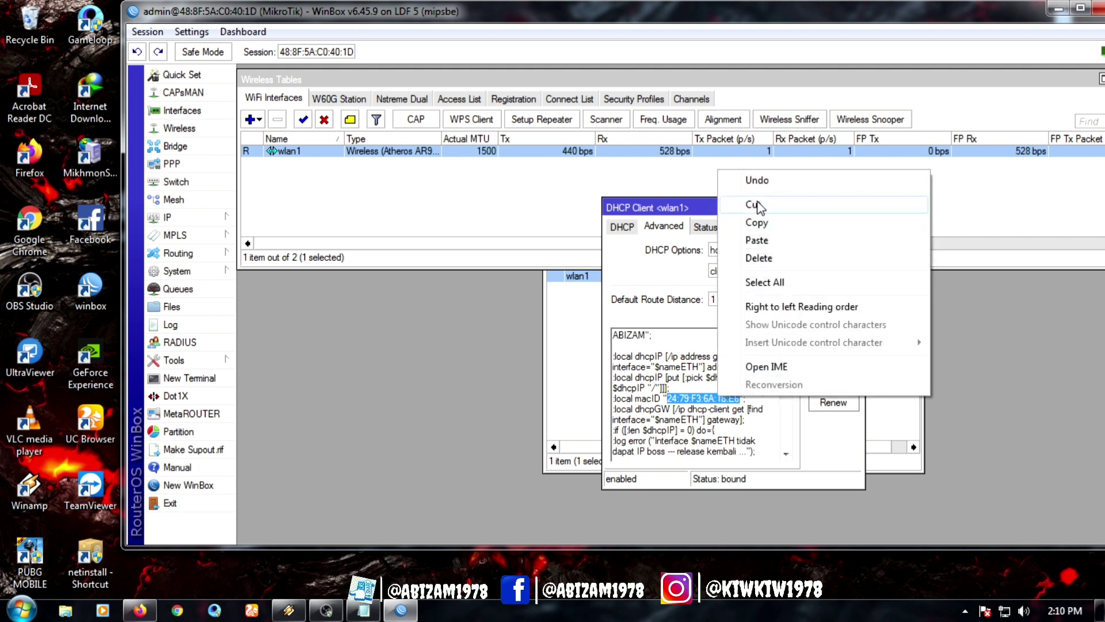
pyautogui.click(759, 241)
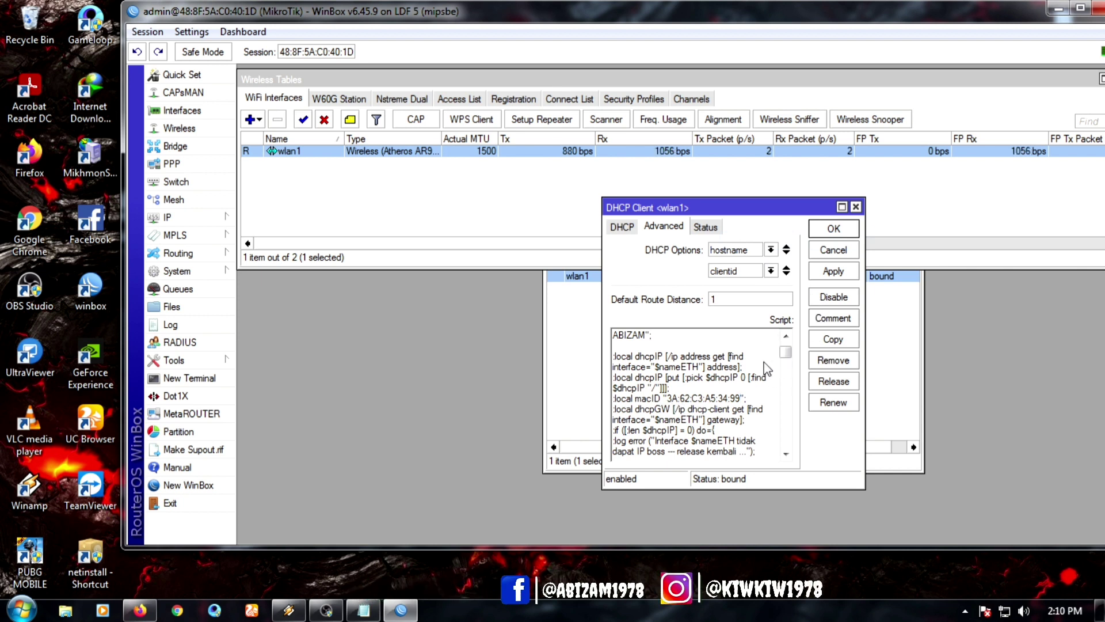
pyautogui.click(831, 269)
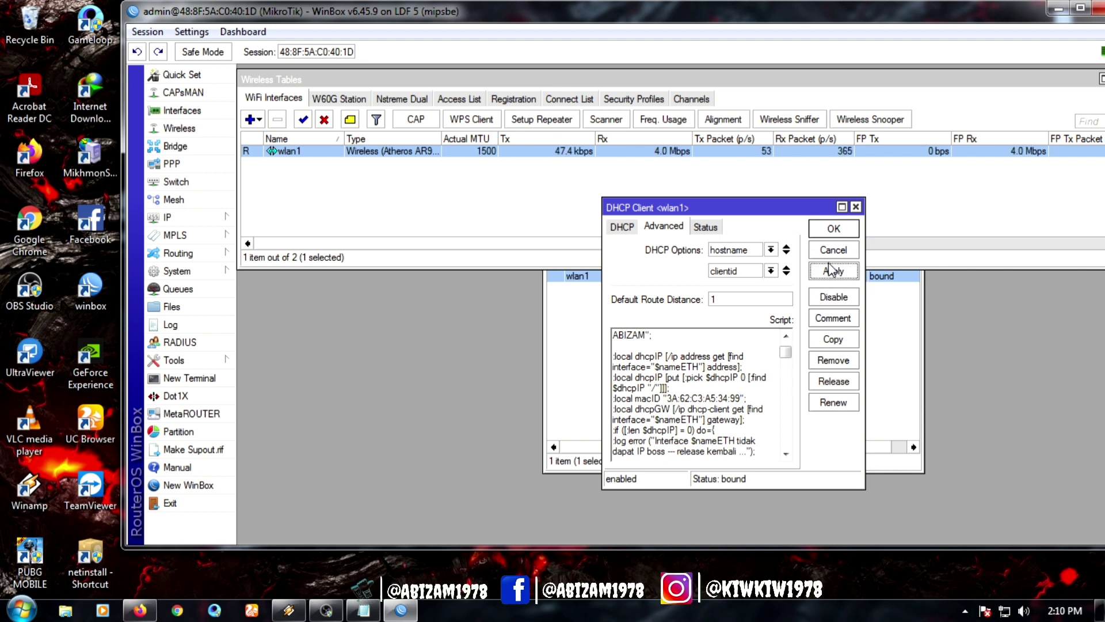
pyautogui.click(832, 230)
pyautogui.click(765, 370)
# Step: Open a new terminal and run a continuous ping 8.8.8.8
pyautogui.moveTo(787, 208); pyautogui.dragTo(496, 251)
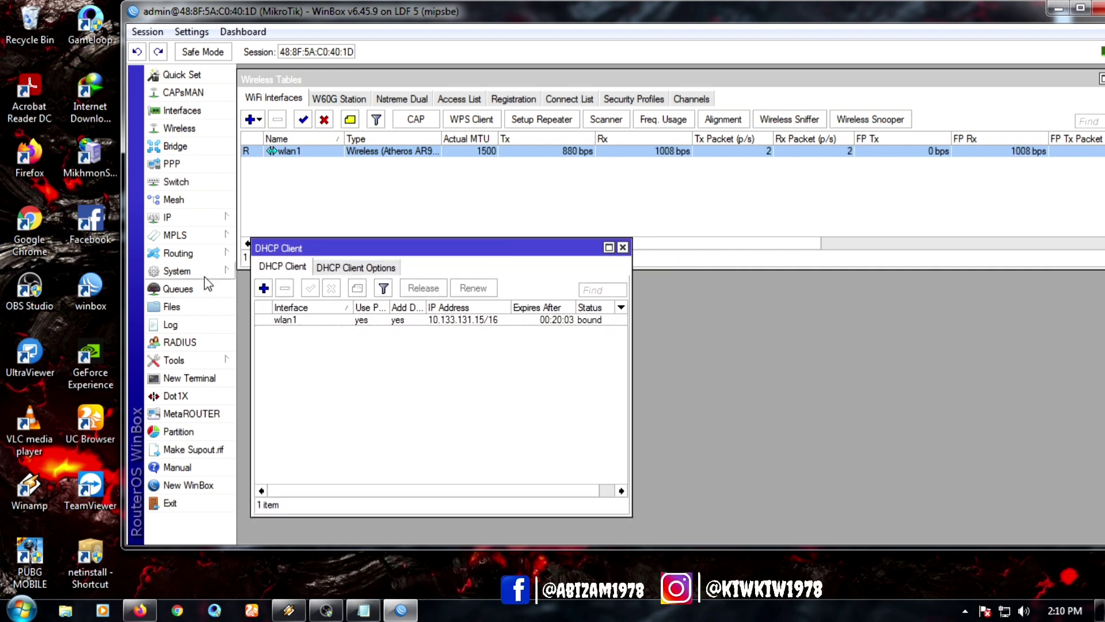
pyautogui.click(190, 378)
pyautogui.moveTo(671, 197); pyautogui.dragTo(807, 226)
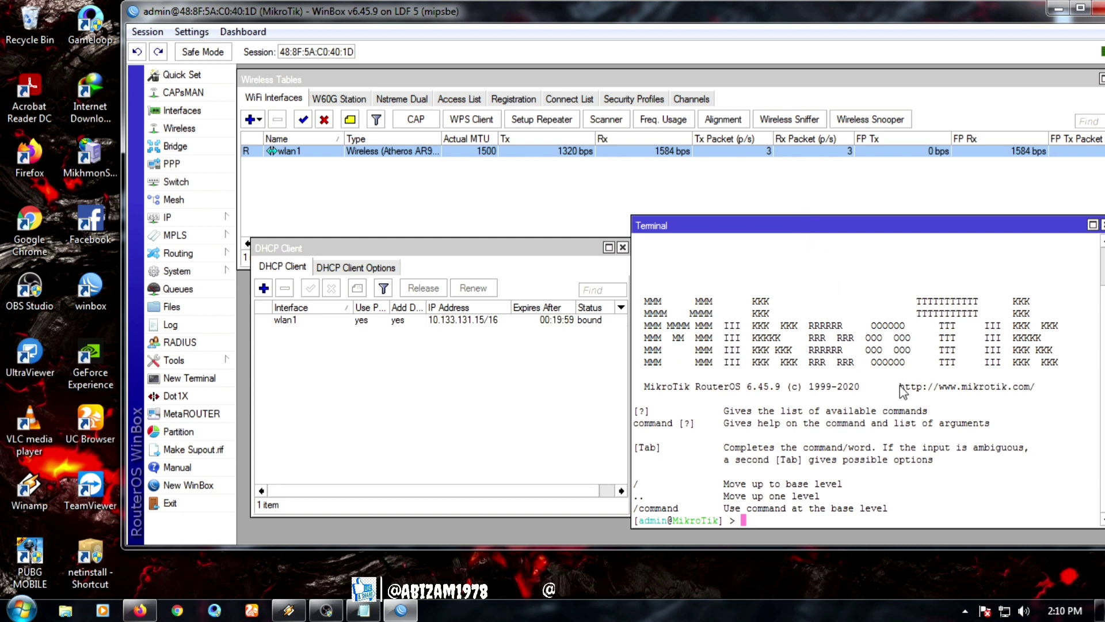
pyautogui.write('ping ')
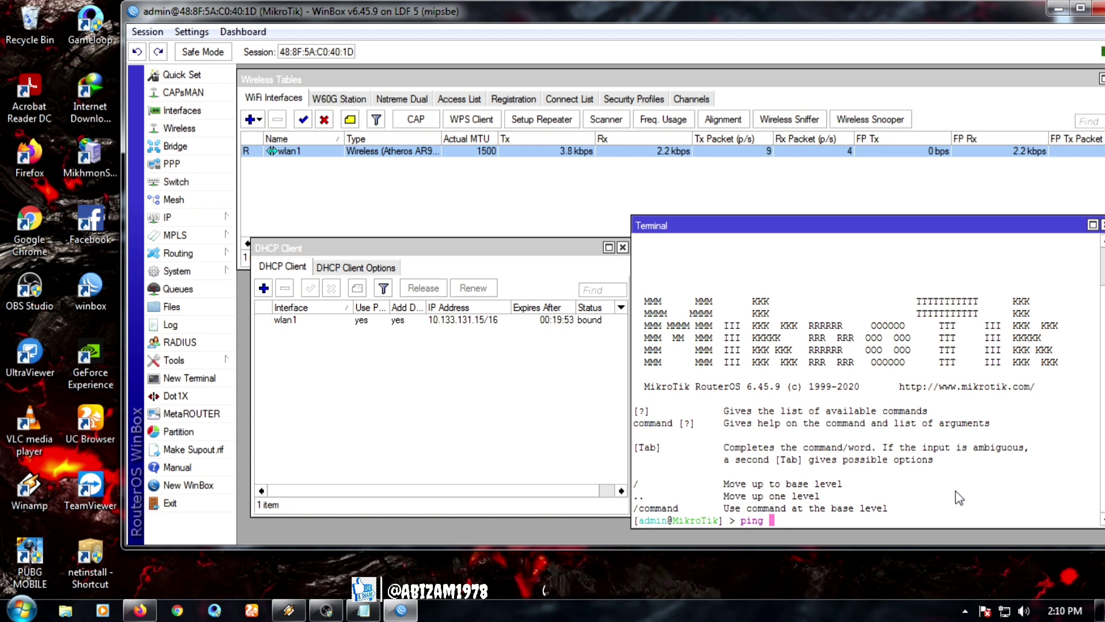
pyautogui.write('8.8.8.8')
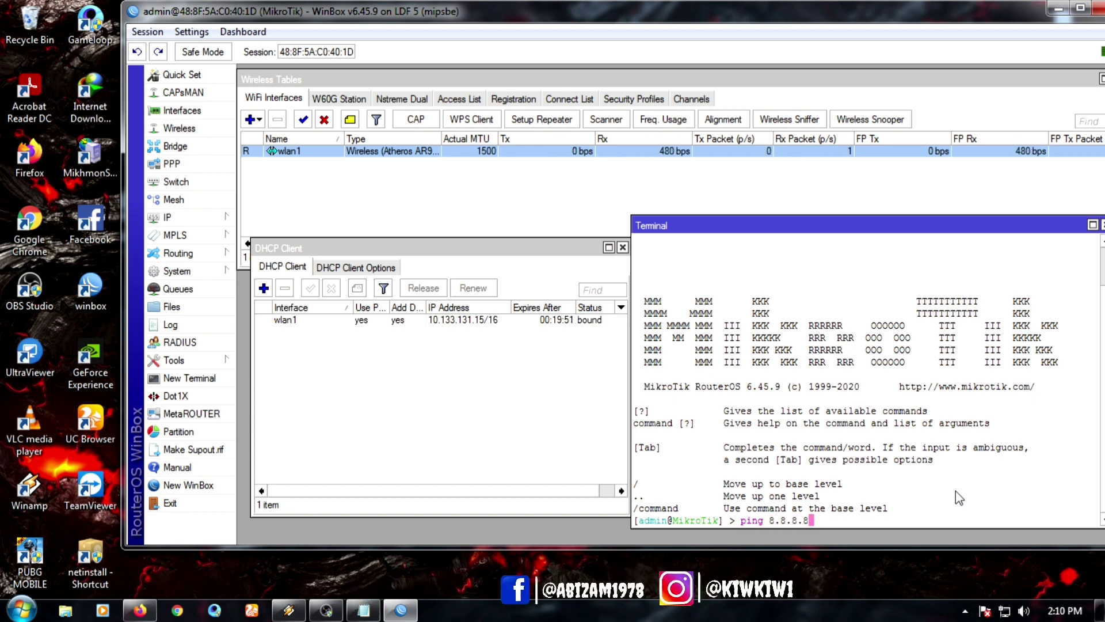
pyautogui.press('Return')
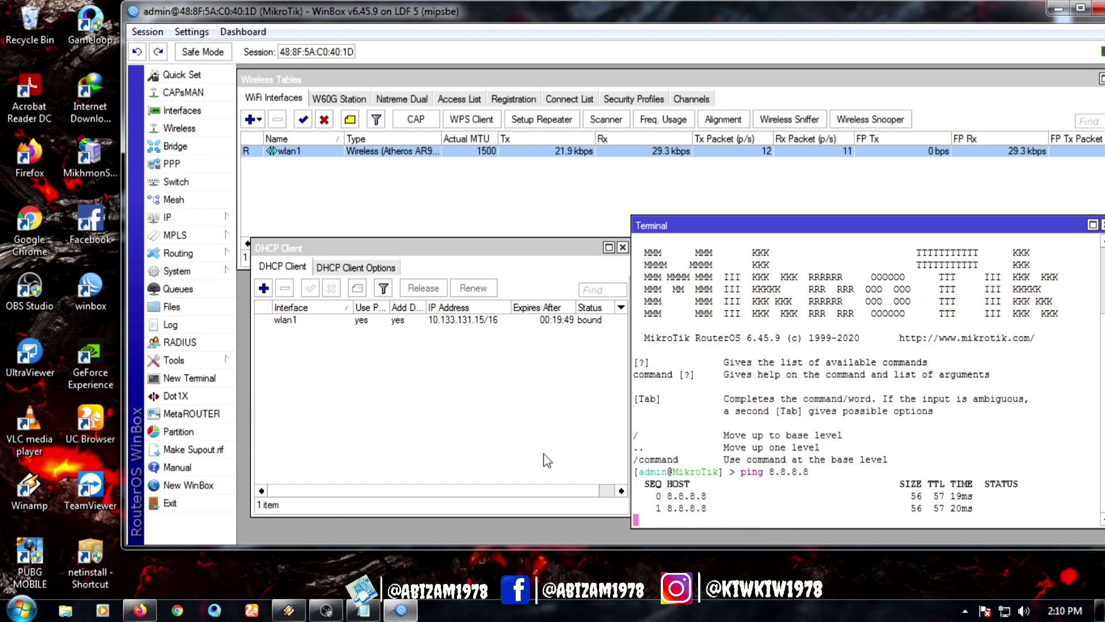
# Step: Release the wlan1 DHCP client's lease
pyautogui.click(509, 446)
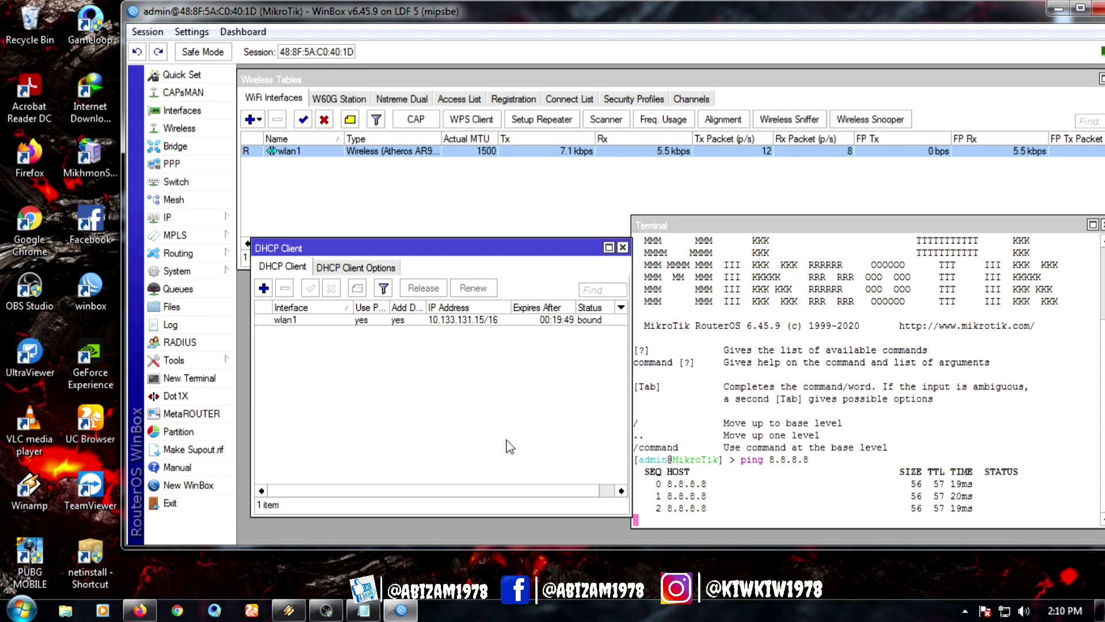
pyautogui.click(469, 322)
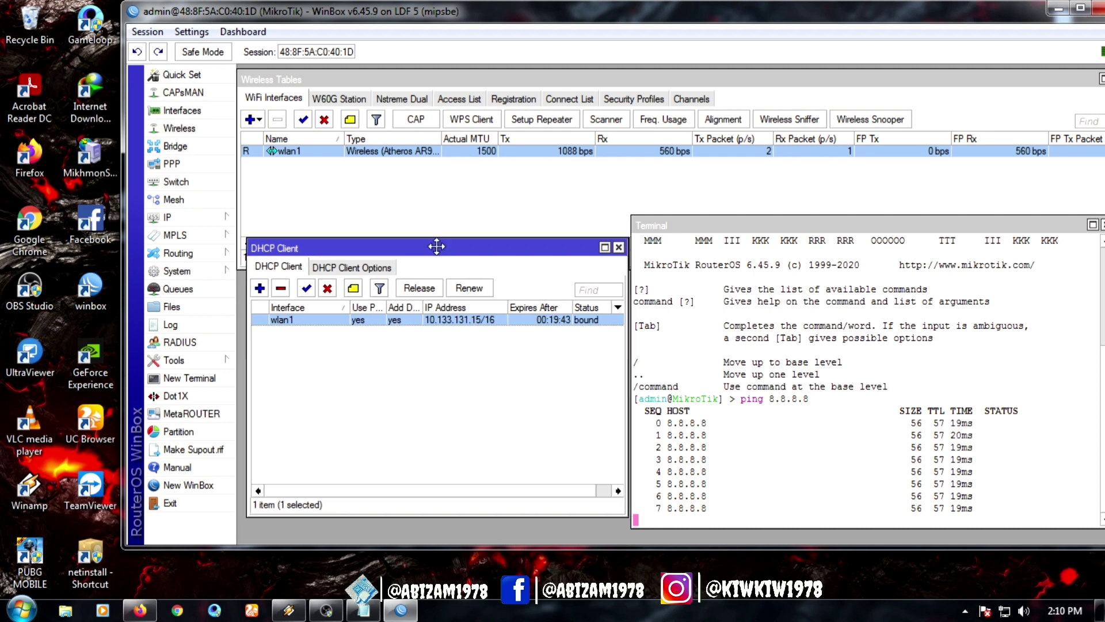
pyautogui.moveTo(439, 247); pyautogui.dragTo(430, 253)
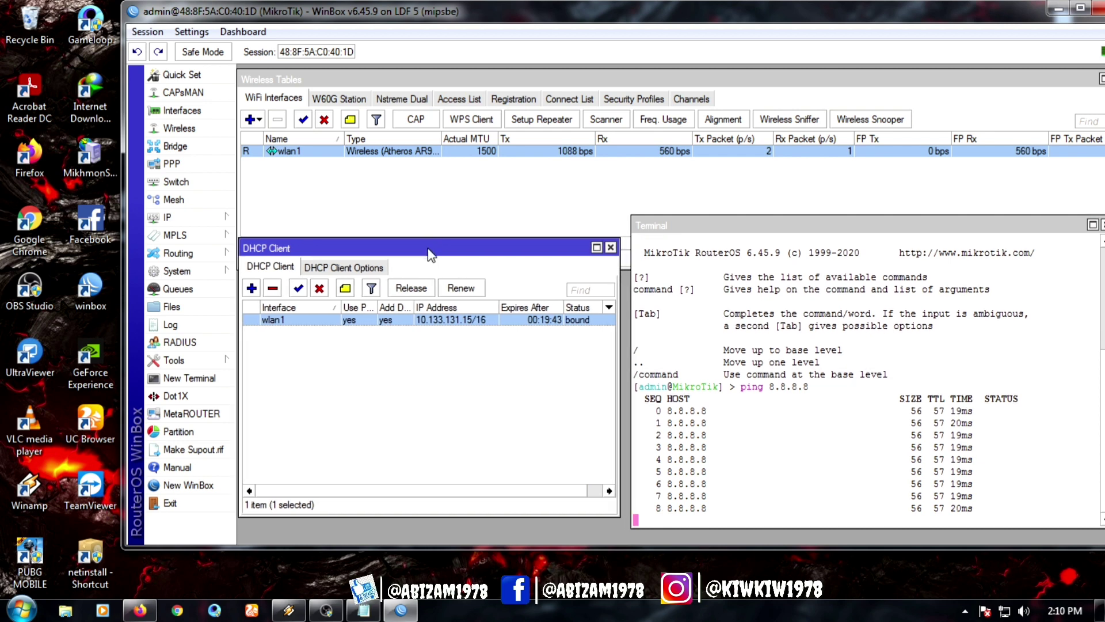
pyautogui.click(414, 288)
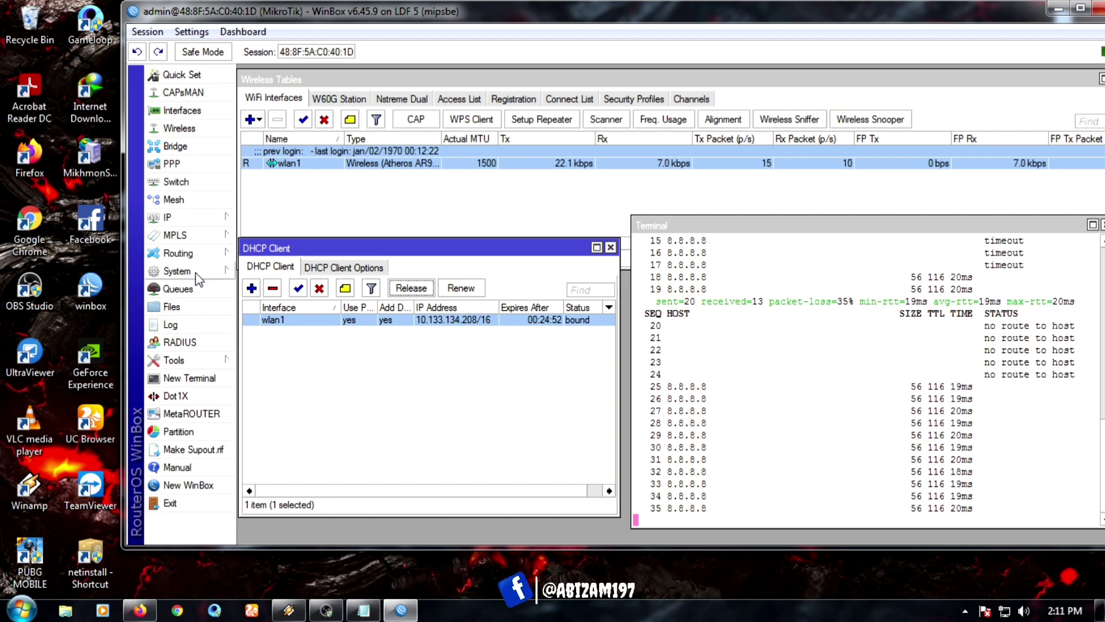
# Step: Once wlan1 rebinds at 10.133.134.208/16, open the System menu in the sidebar
pyautogui.click(219, 272)
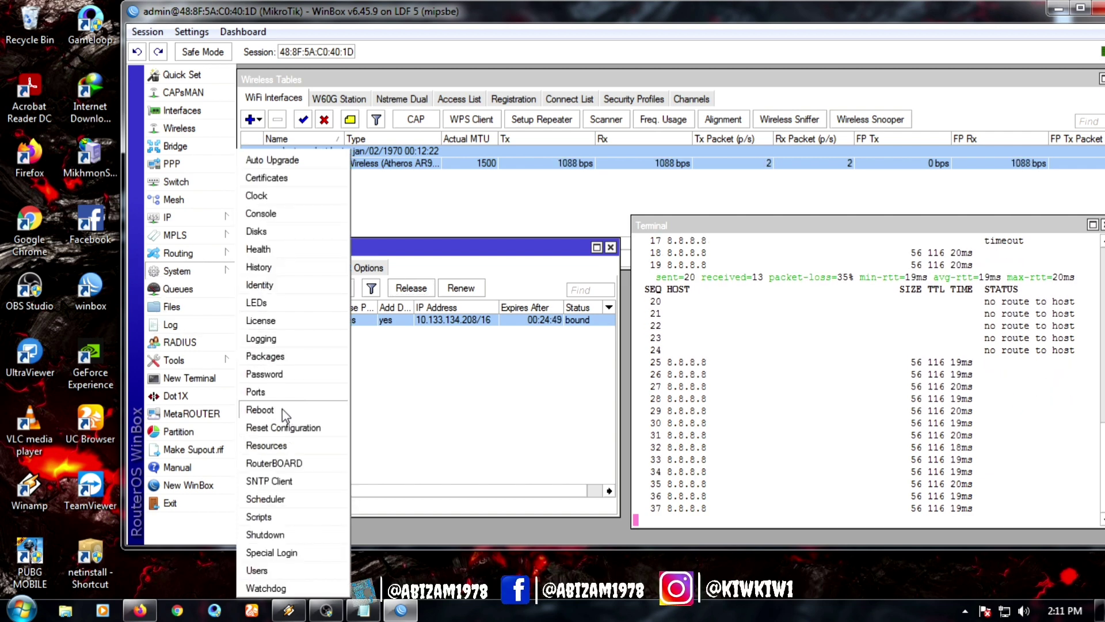
pyautogui.click(282, 448)
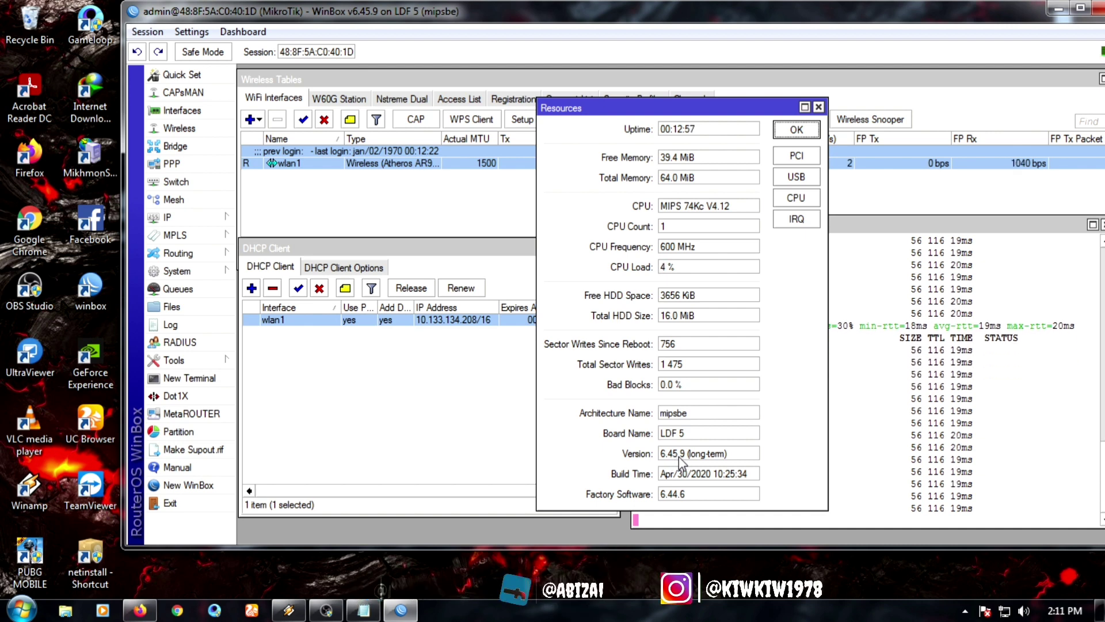
pyautogui.click(817, 108)
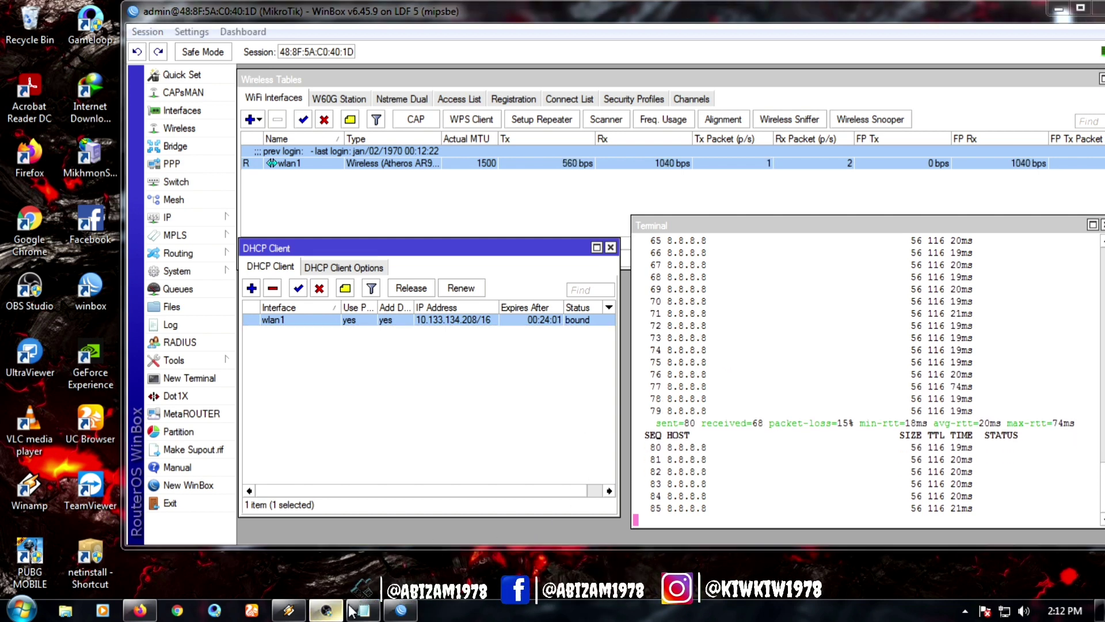
pyautogui.click(326, 610)
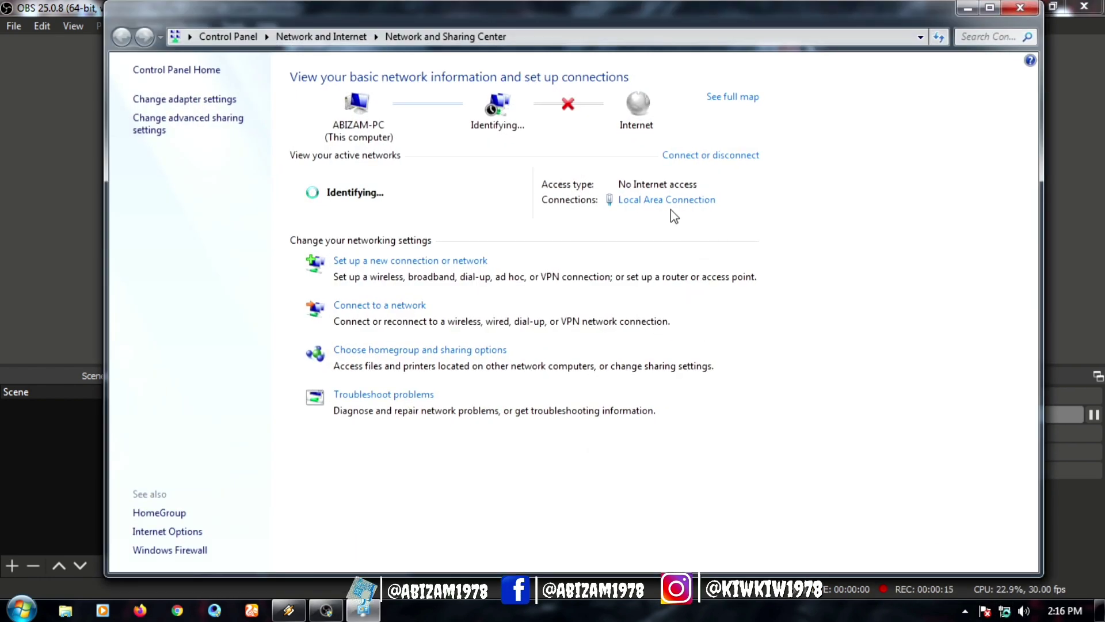
# Step: Set Local Area Connection IPv4 to 192.168.100.5, mask 255.255.255.0, gateway 192.168.100.1
pyautogui.click(688, 200)
pyautogui.click(461, 440)
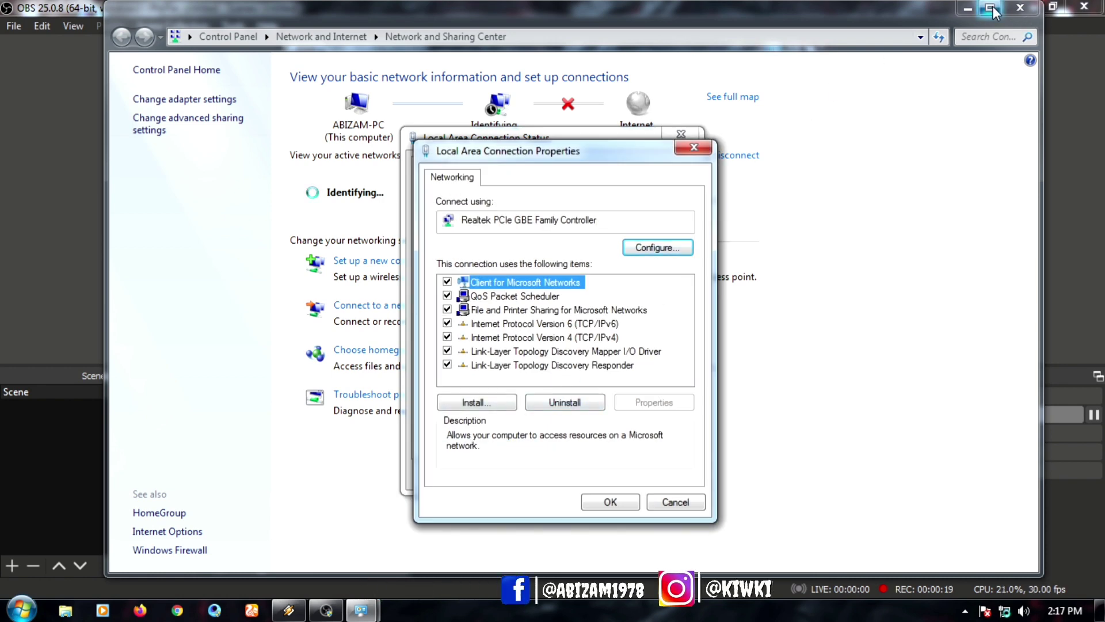
pyautogui.click(585, 338)
pyautogui.doubleClick(584, 339)
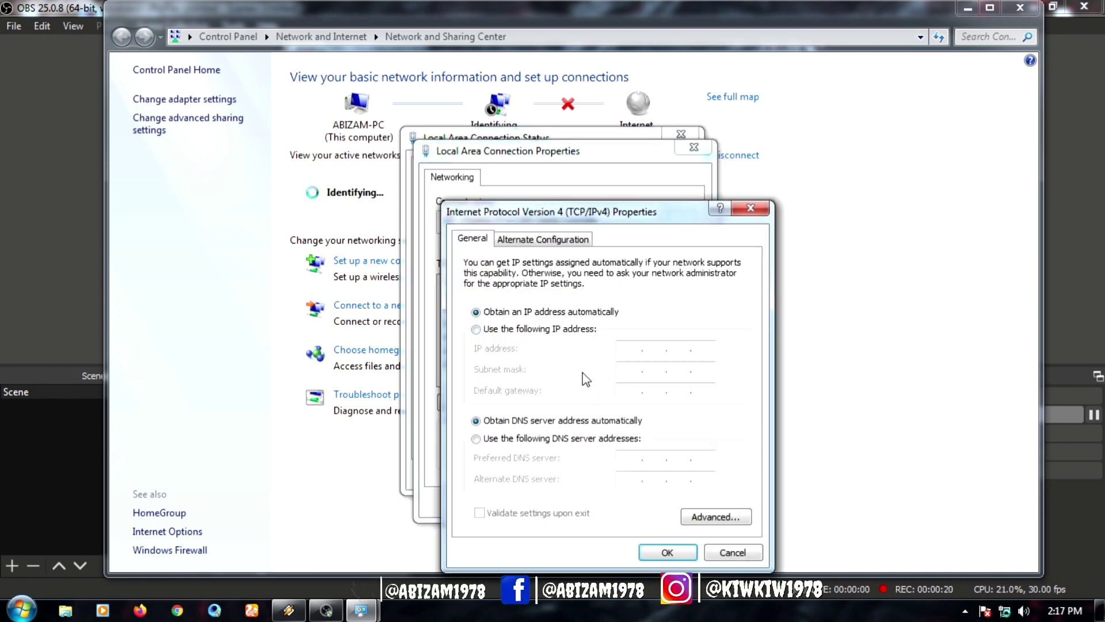
pyautogui.click(494, 336)
pyautogui.click(626, 350)
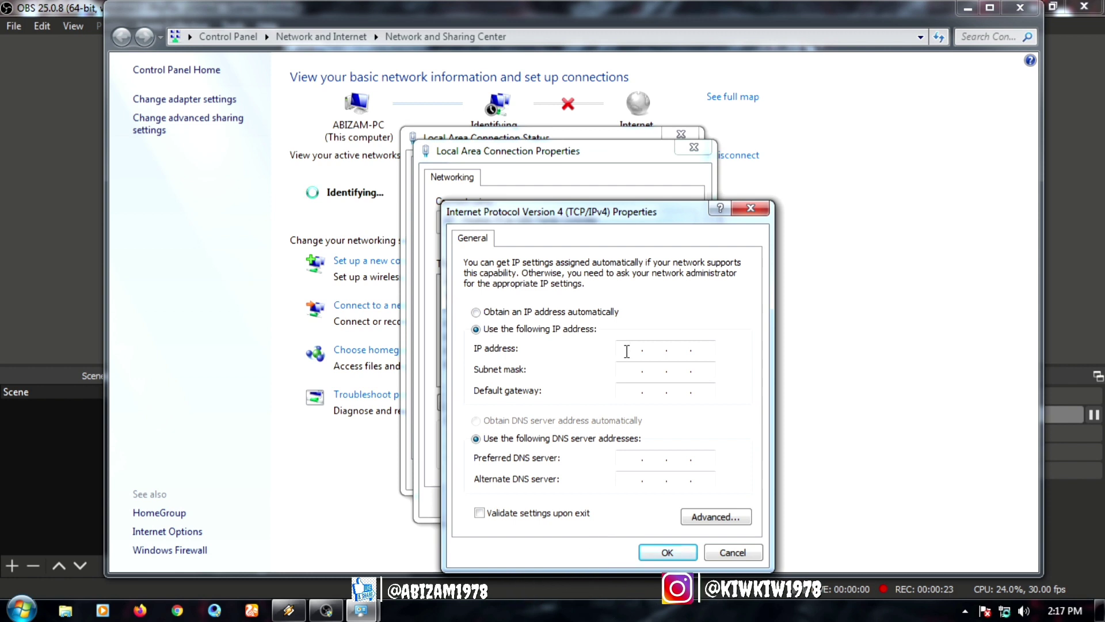
pyautogui.write('192 . 168 . ')
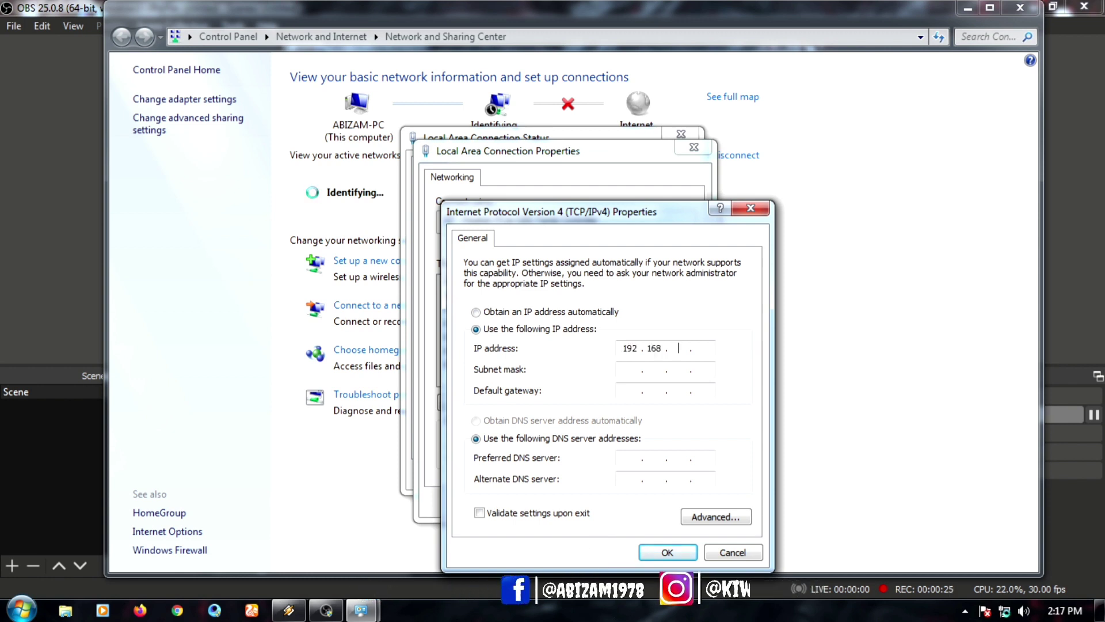
pyautogui.write('100 . ')
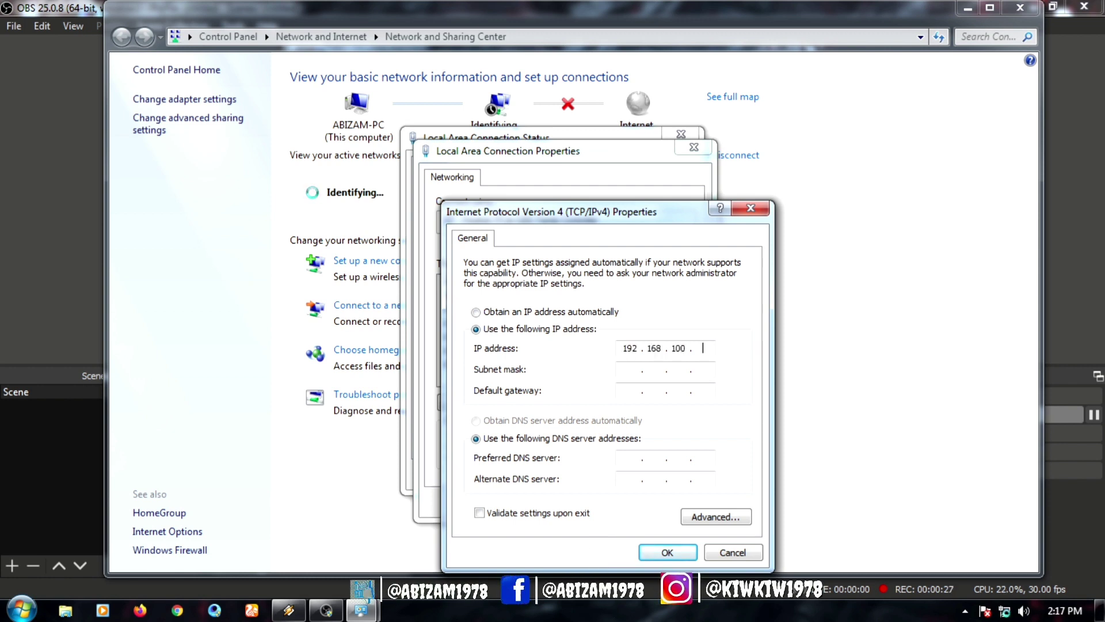
pyautogui.write('5')
pyautogui.click(629, 369)
pyautogui.click(632, 391)
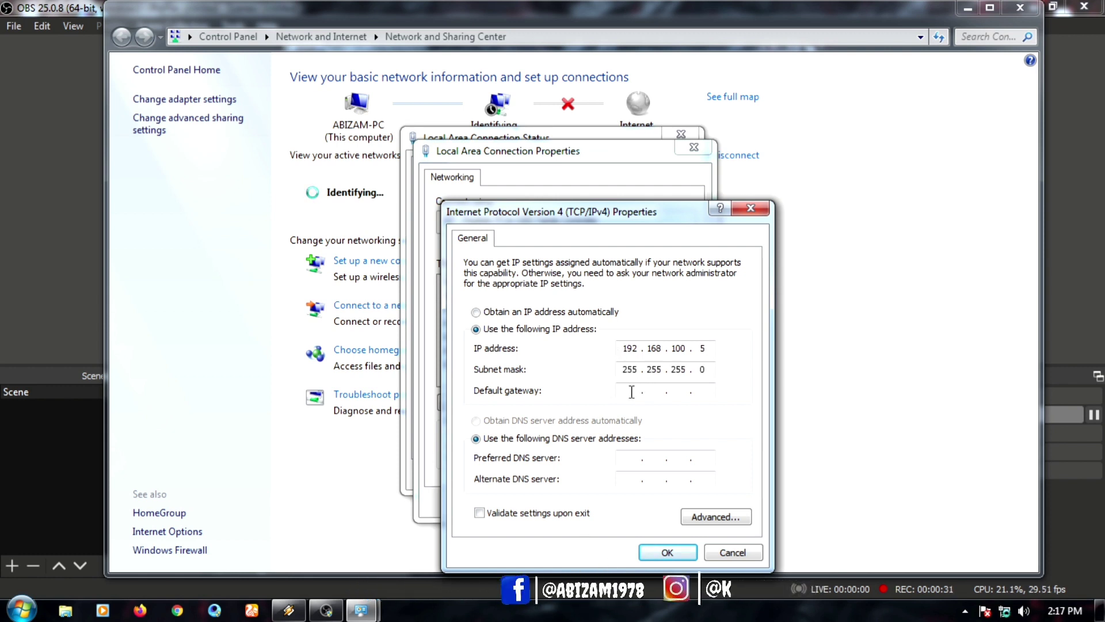
pyautogui.write('192 . 168 . ')
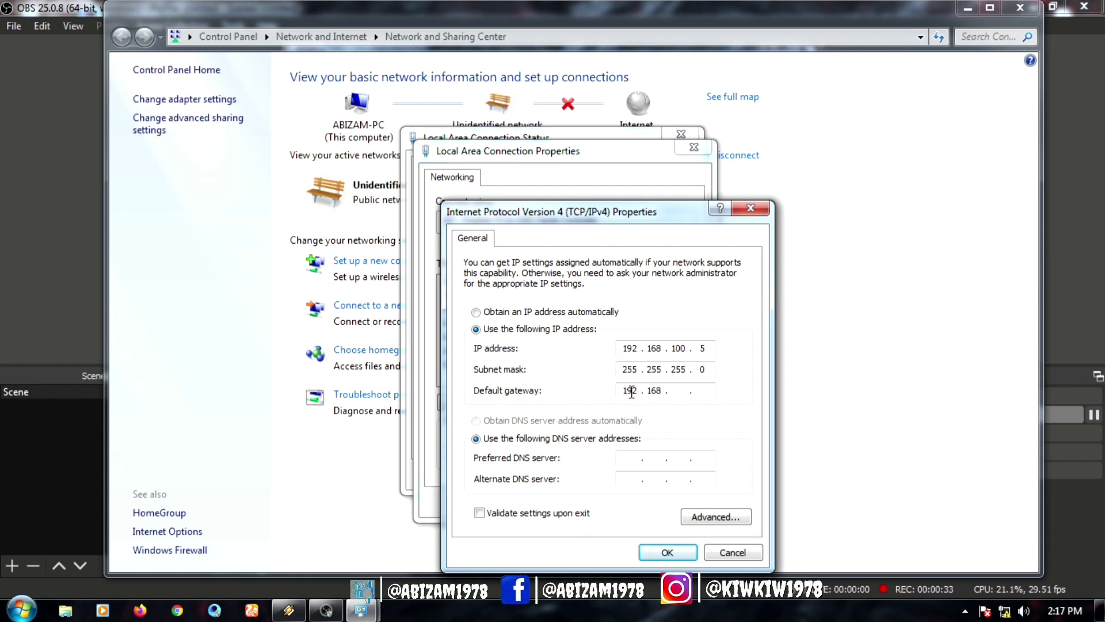
pyautogui.write('100 . 1')
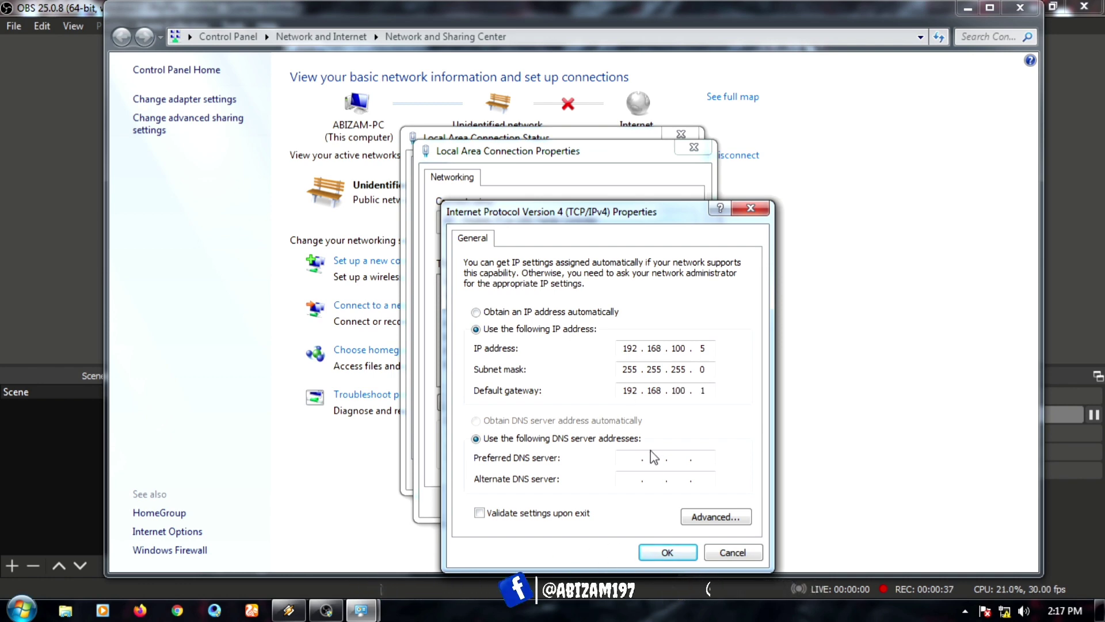
# Step: Confirm the IPv4 change and close the connection windows and Network and Sharing Center
pyautogui.click(667, 552)
pyautogui.click(611, 503)
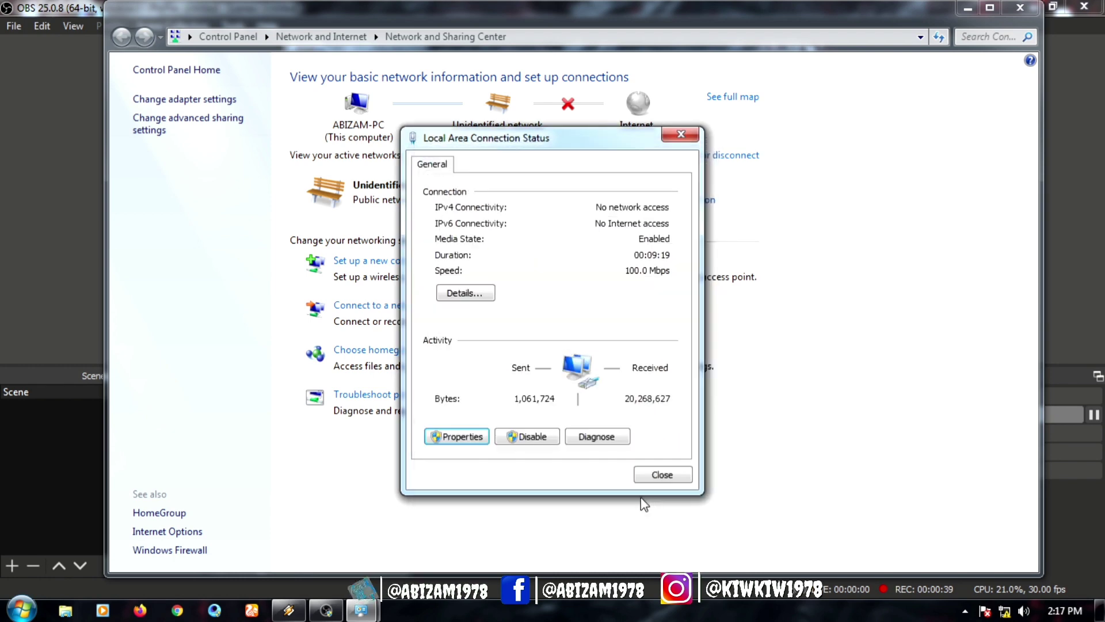
pyautogui.click(660, 476)
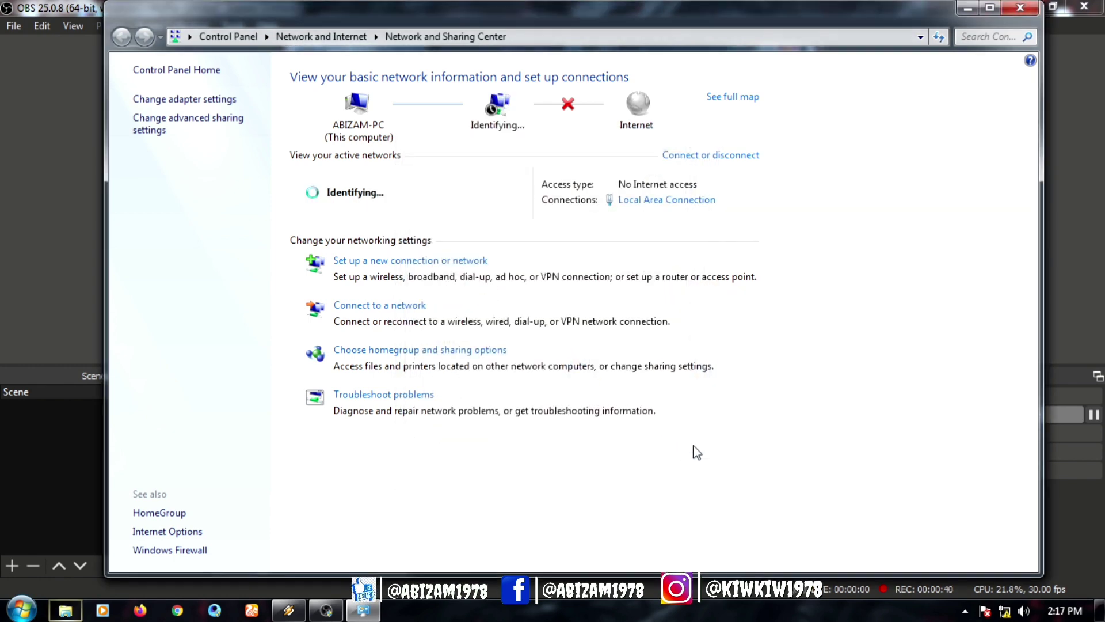
pyautogui.click(1019, 7)
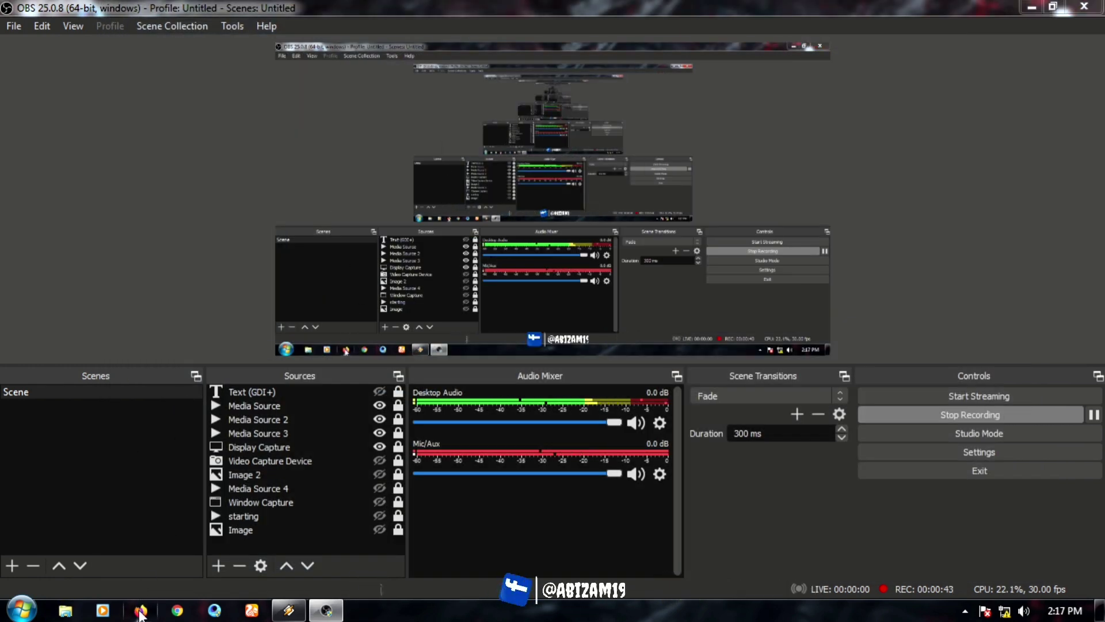
# Step: Launch Firefox maximized and load 192.168.100.1 to reach the HG8245H5 login page
pyautogui.click(140, 610)
pyautogui.doubleClick(995, 27)
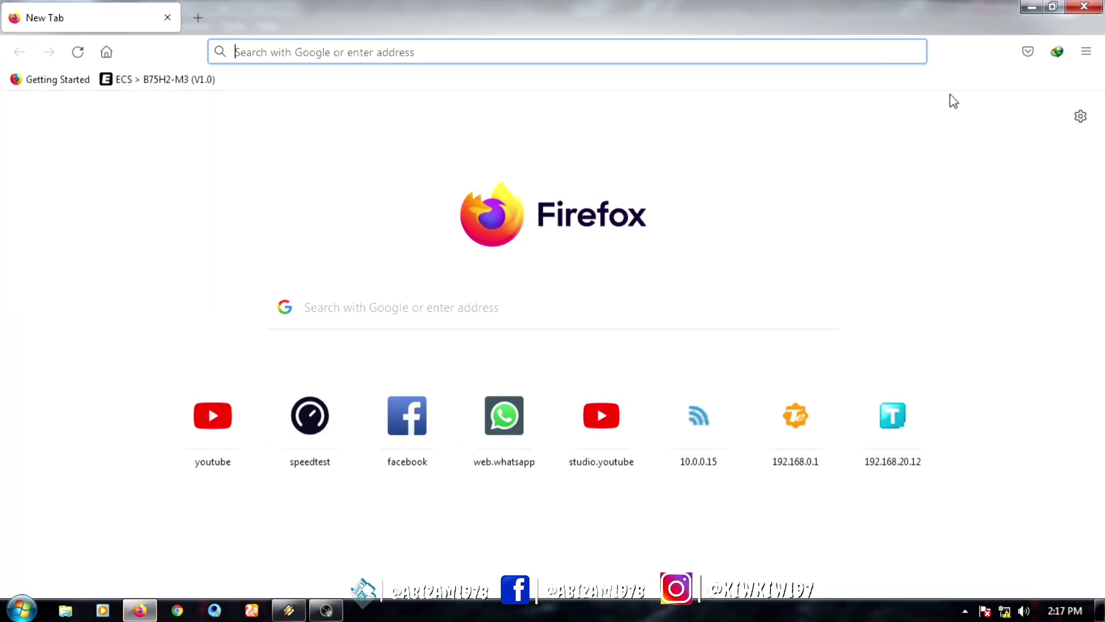
pyautogui.click(244, 55)
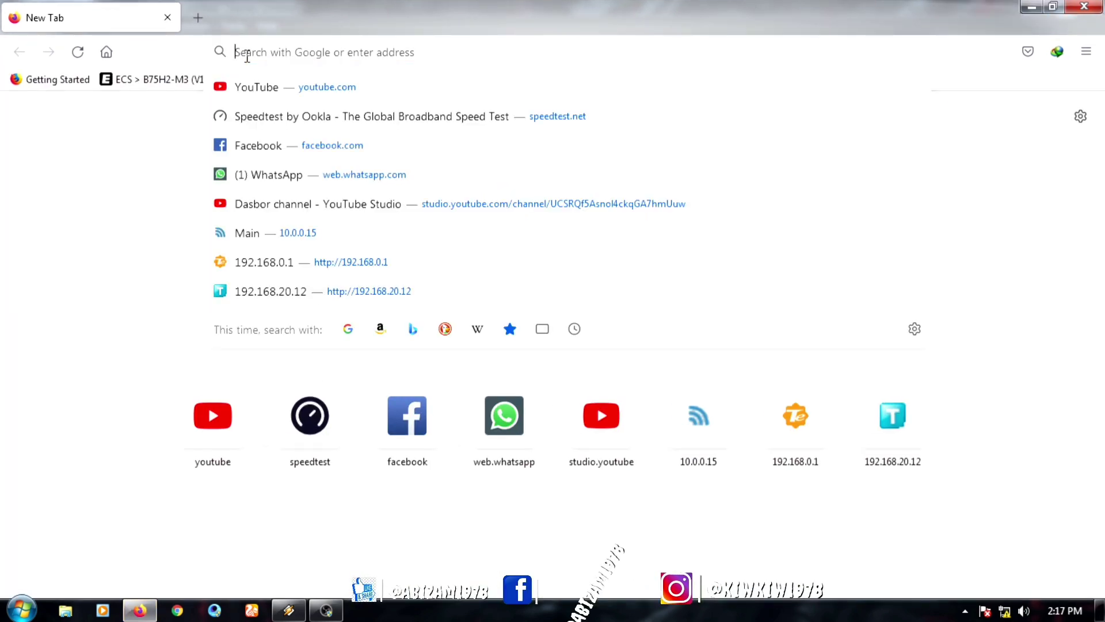
pyautogui.write('S')
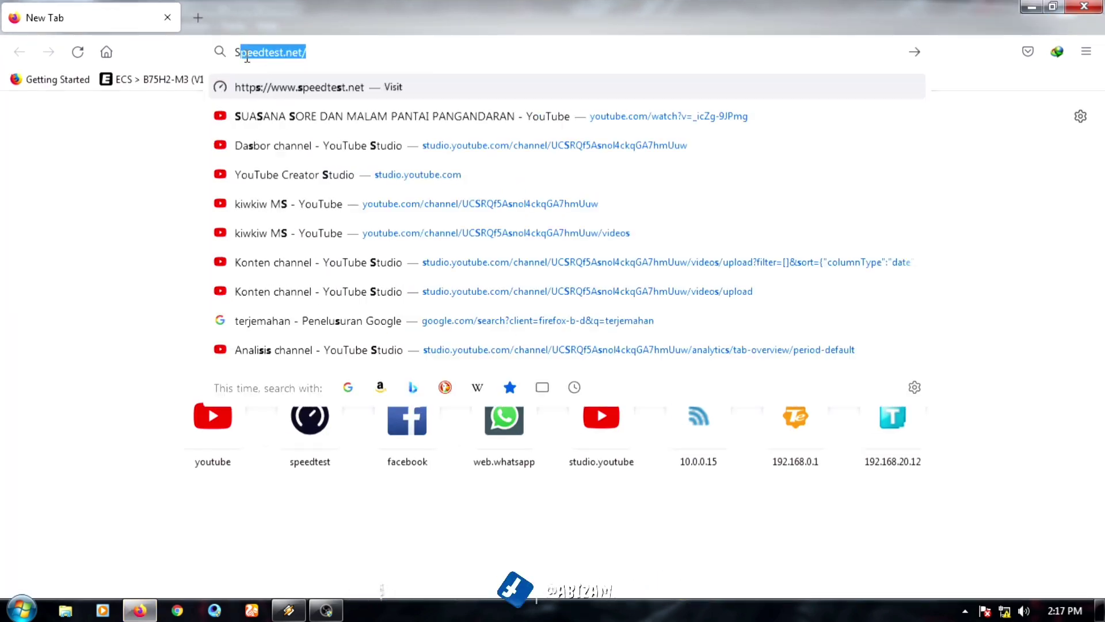
pyautogui.press('BackSpace')
pyautogui.press('BackSpace')
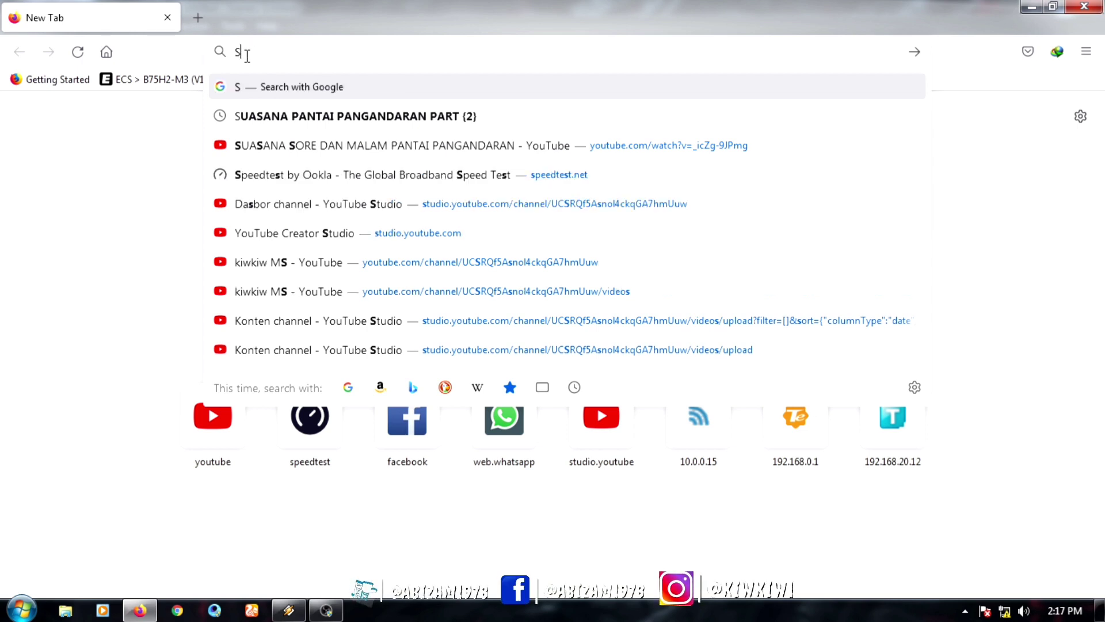
pyautogui.write('19')
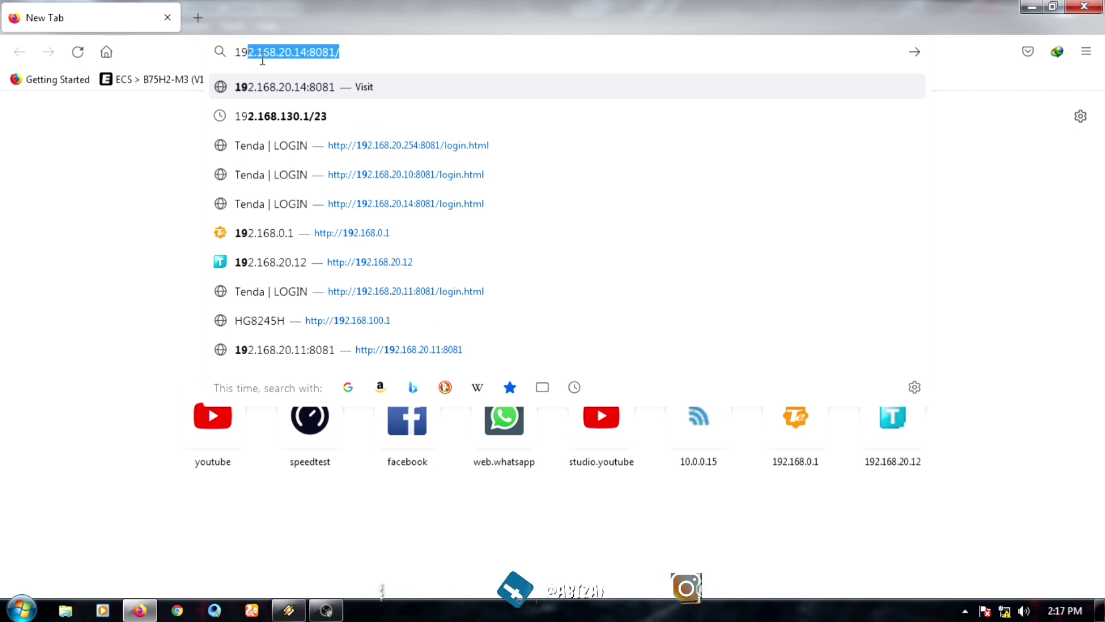
pyautogui.write('2.16')
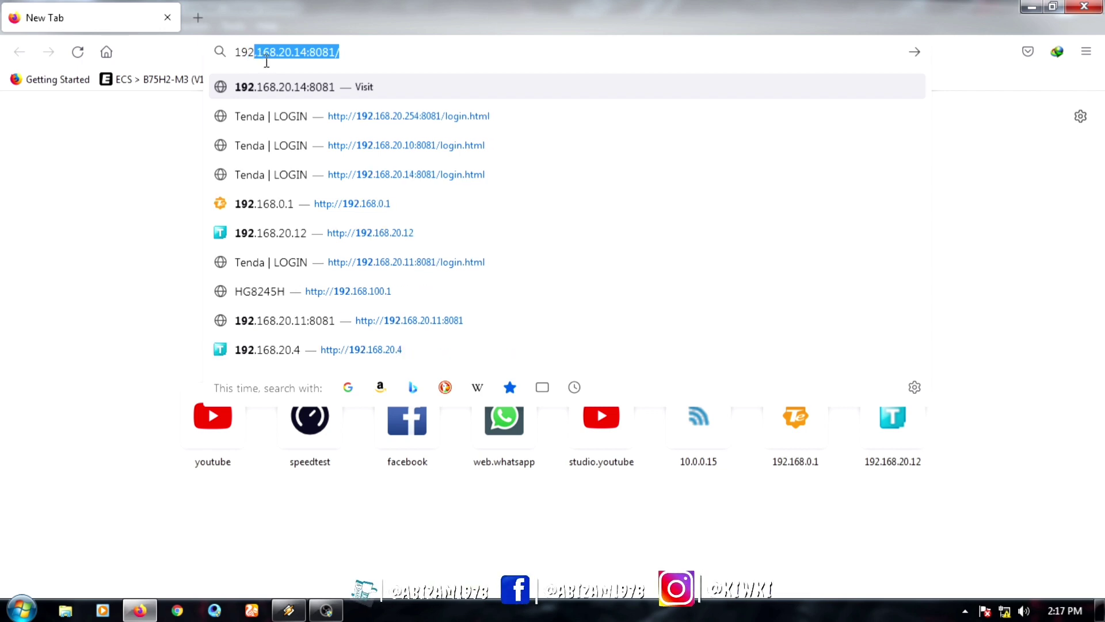
pyautogui.write('8')
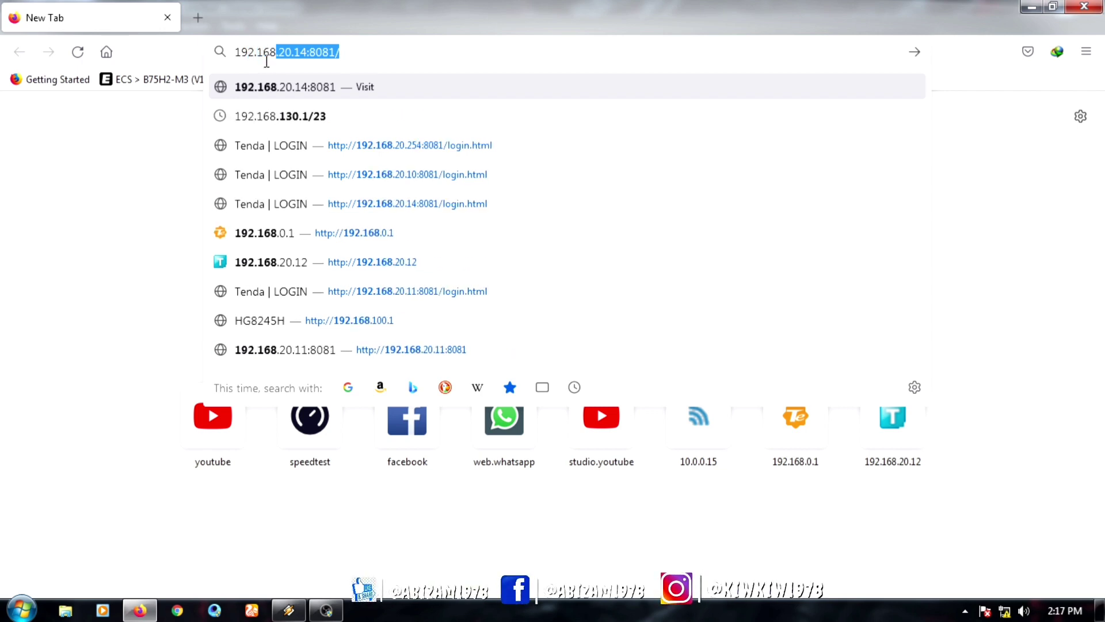
pyautogui.write('.100')
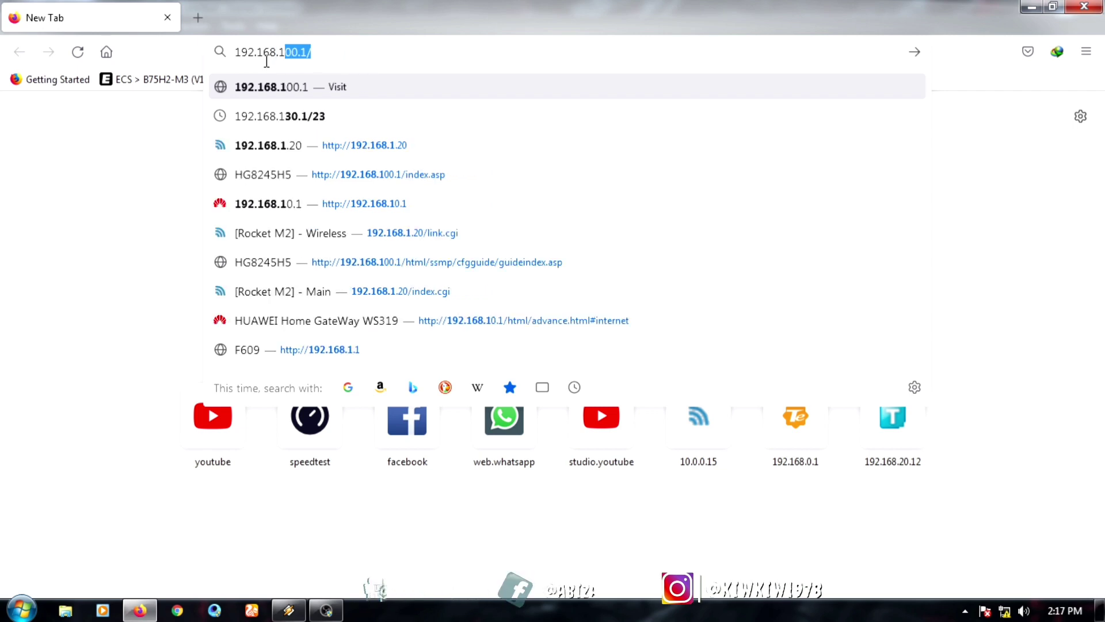
pyautogui.write('.1')
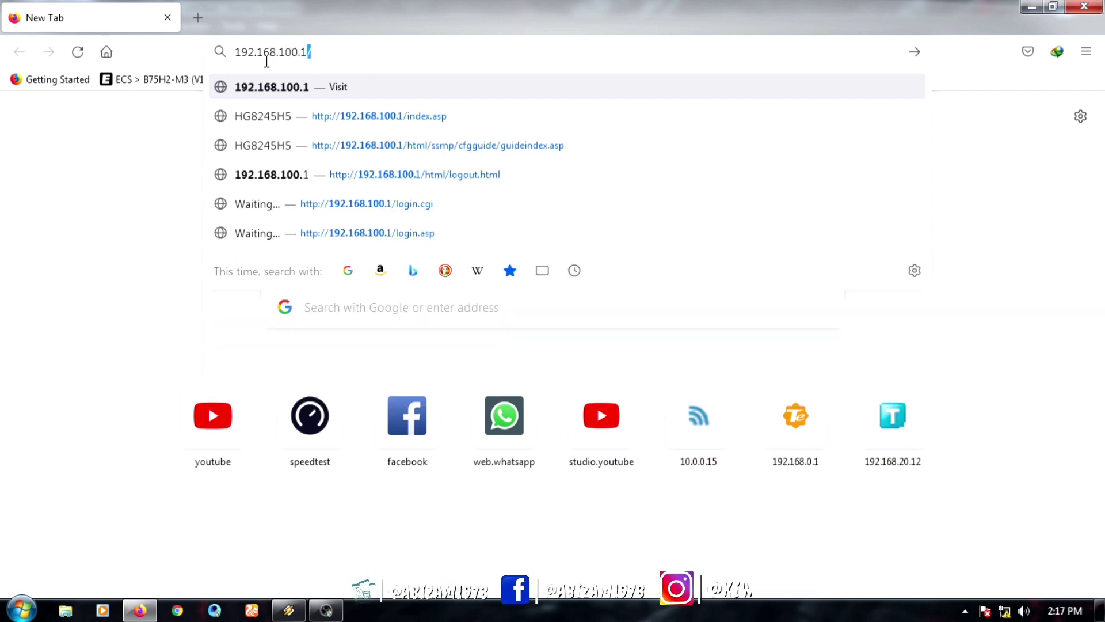
pyautogui.press('Escape')
pyautogui.press('Return')
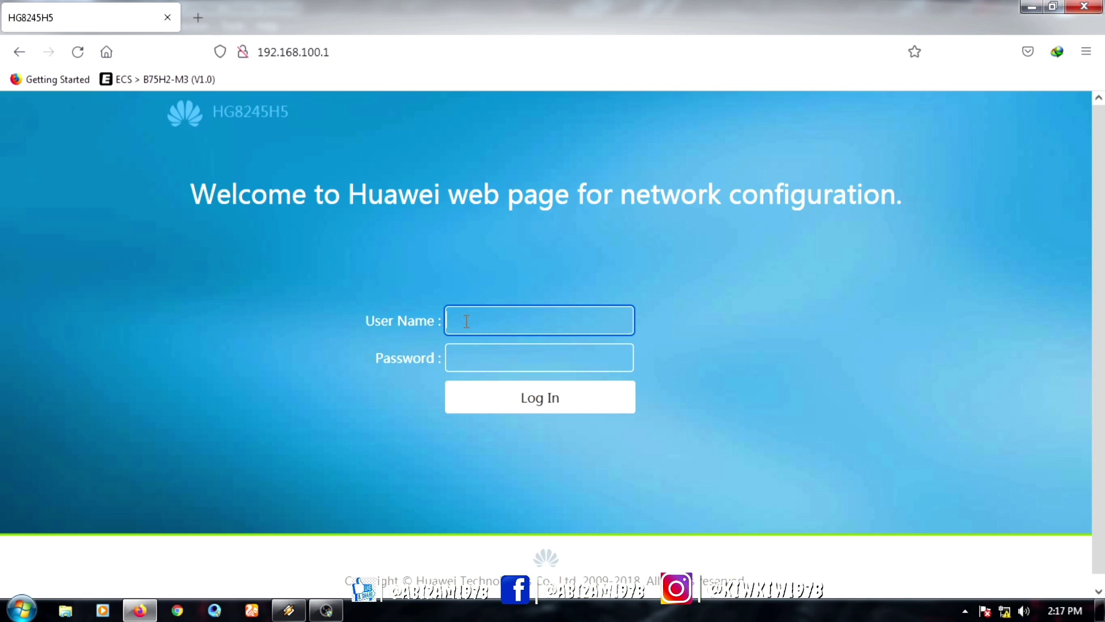
# Step: Log in to the HG8245H5 with the support account user name and its password
pyautogui.write('s')
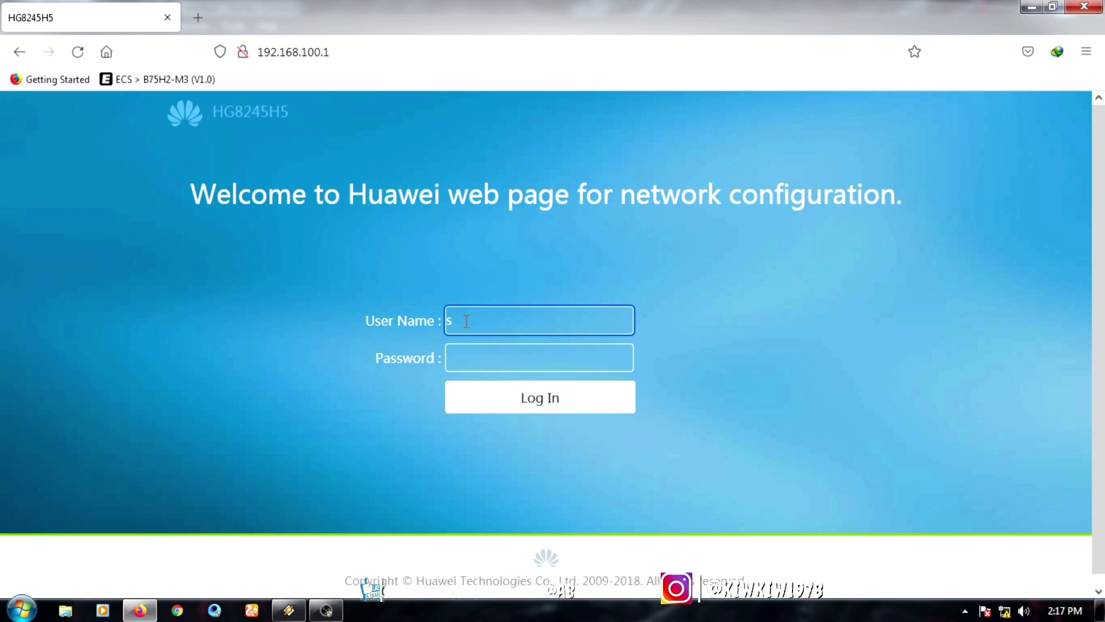
pyautogui.press('BackSpace')
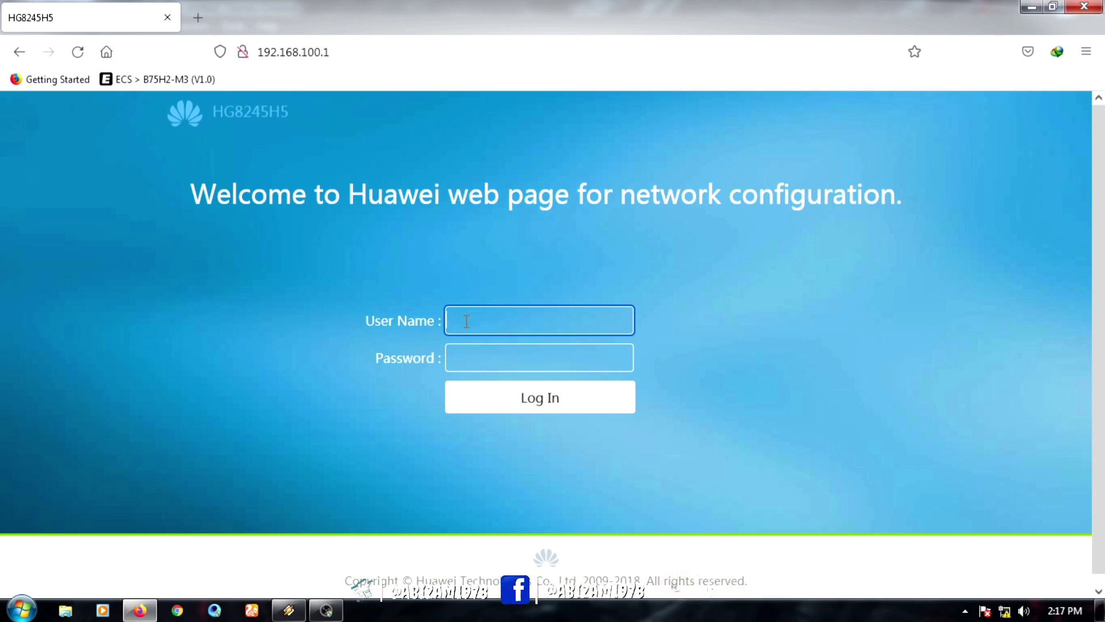
pyautogui.write('Support')
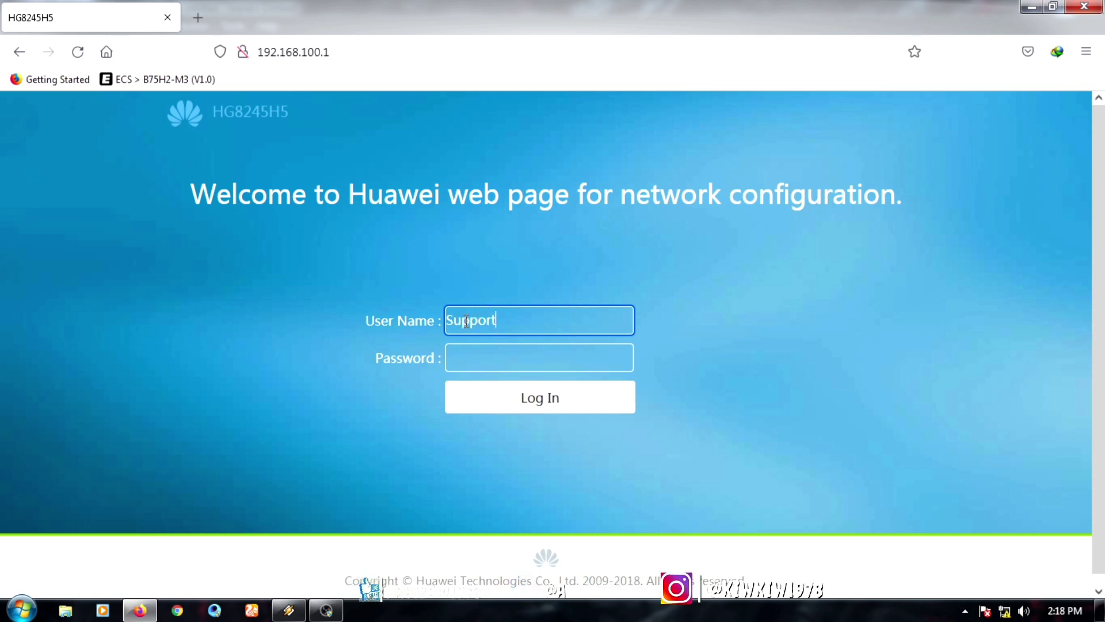
pyautogui.click(485, 363)
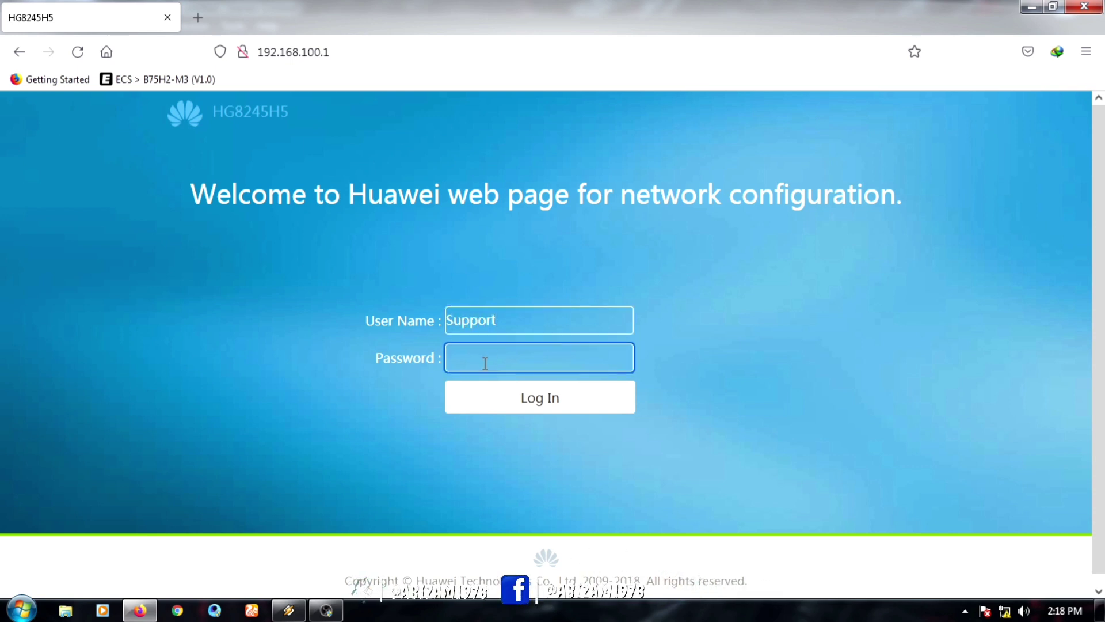
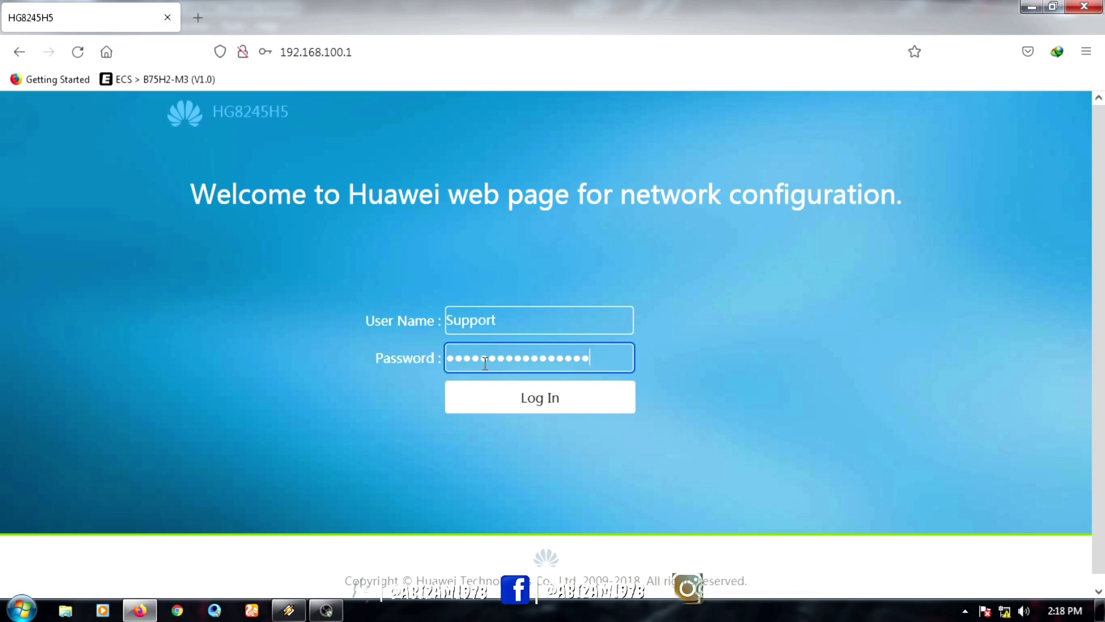
pyautogui.click(545, 404)
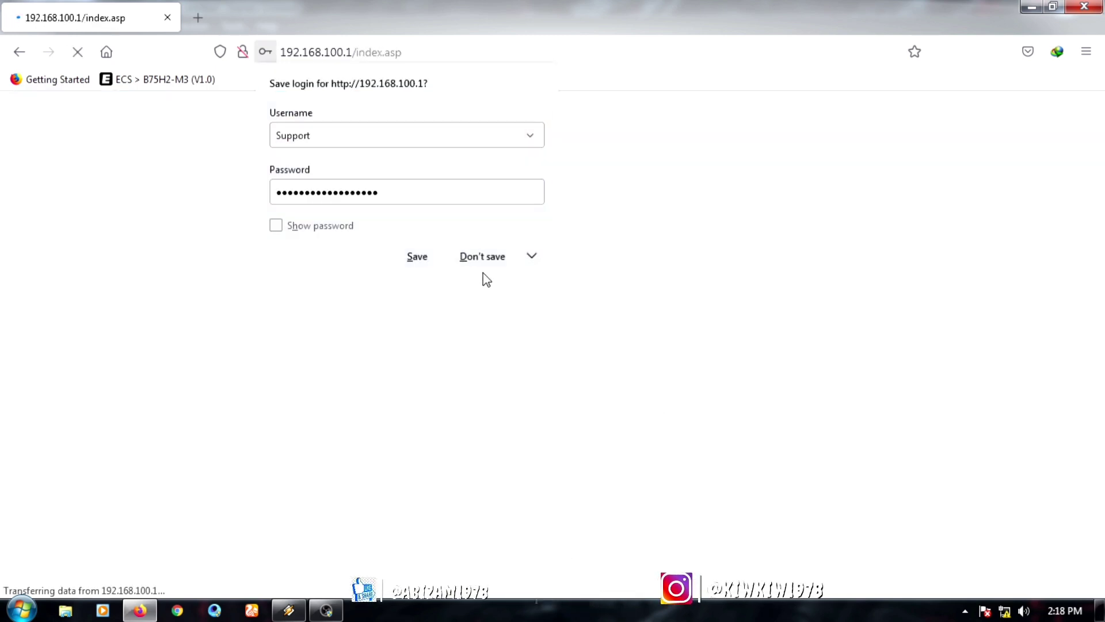
# Step: Skip the save-login prompt and setup guide, then delete WAN connection 1_TR069_VOIP_R_VID_100
pyautogui.click(484, 258)
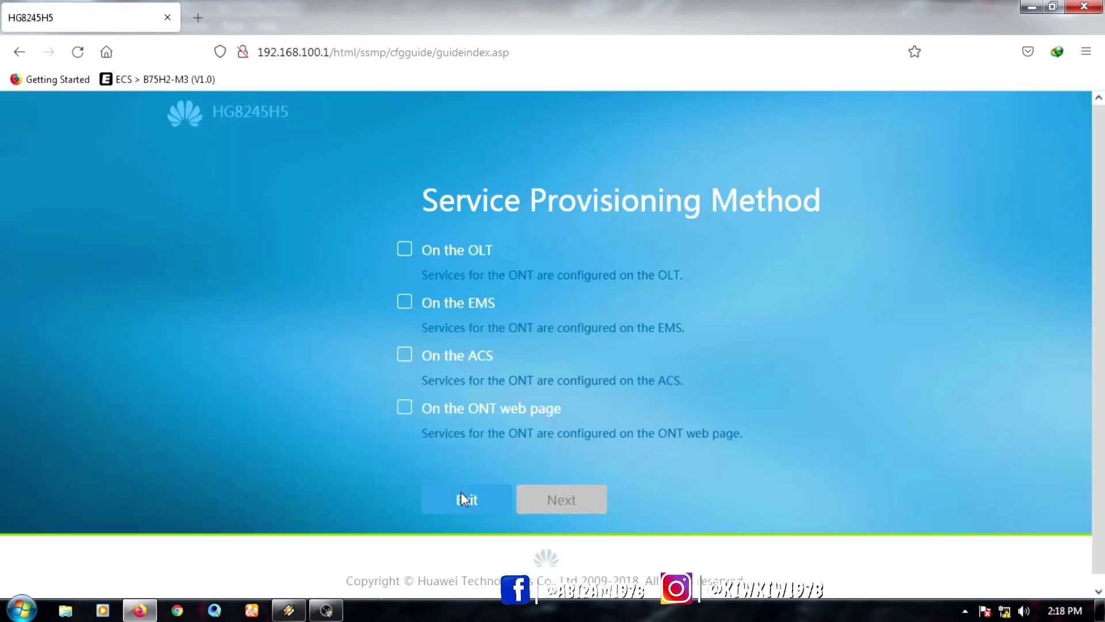
pyautogui.click(461, 493)
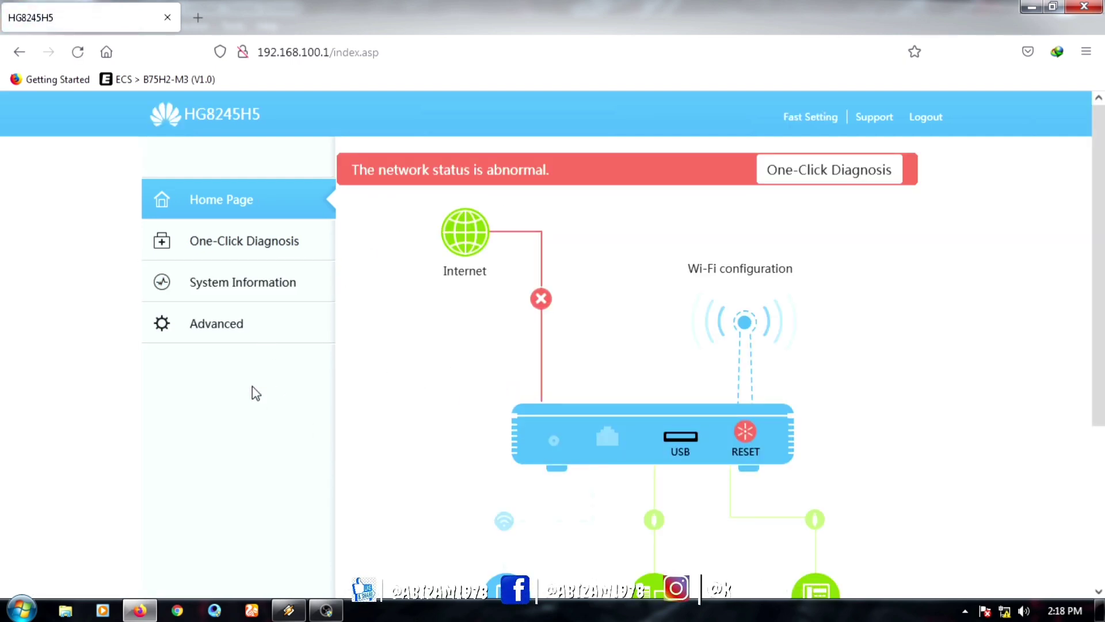
pyautogui.click(227, 337)
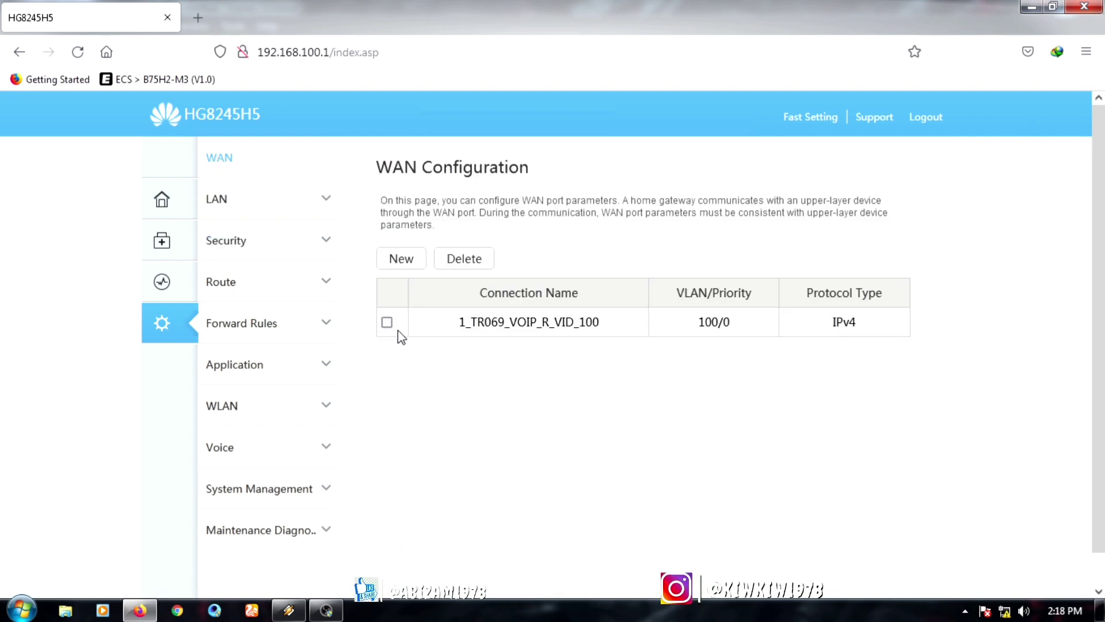
pyautogui.click(387, 323)
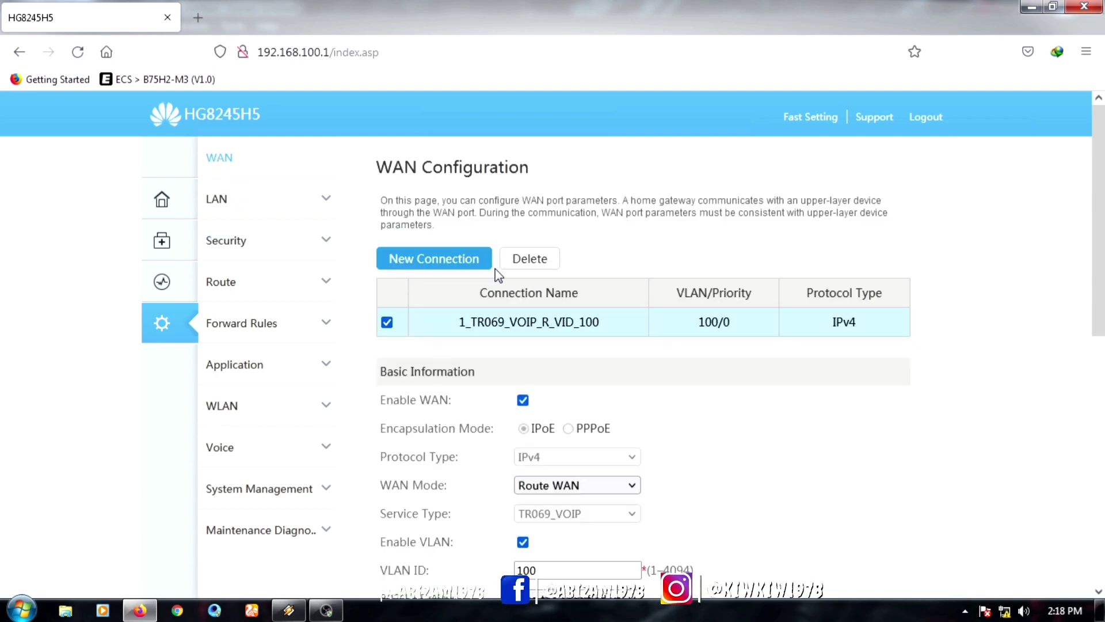
pyautogui.click(517, 263)
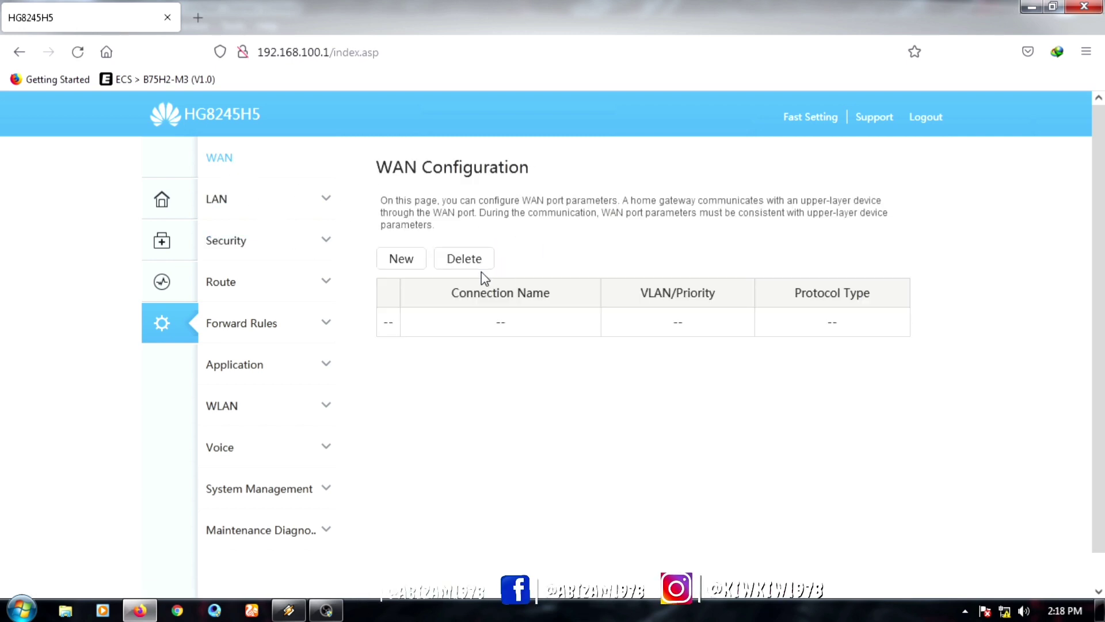
# Step: Create a new WAN connection with Bridge WAN mode, service type OTHER and VLAN unticked
pyautogui.click(401, 259)
pyautogui.scroll(-3, 692, 453)
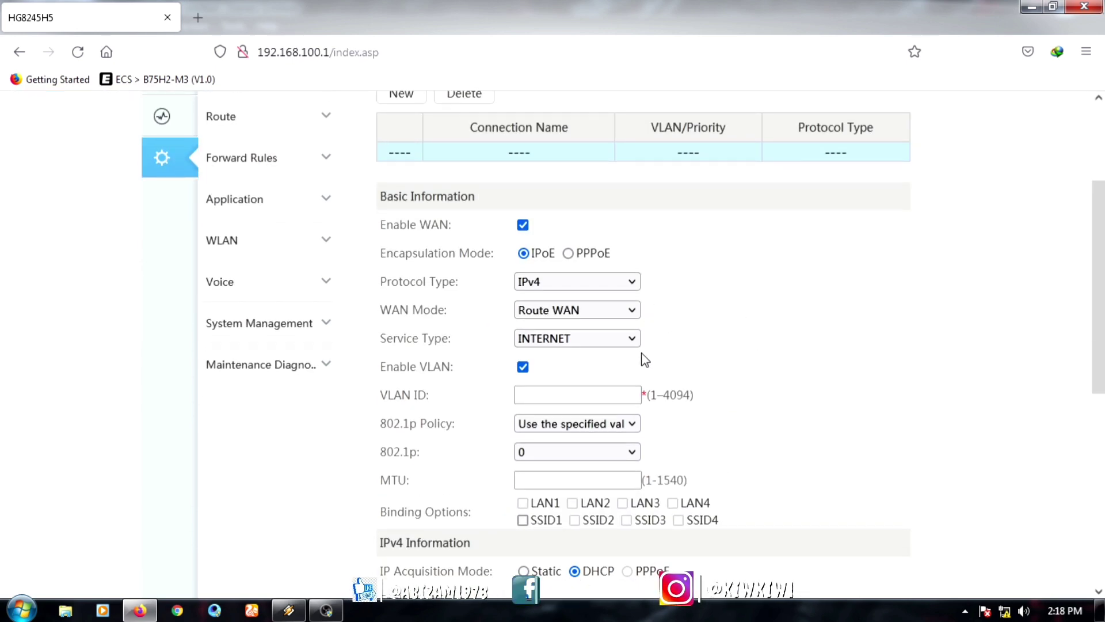
pyautogui.click(633, 311)
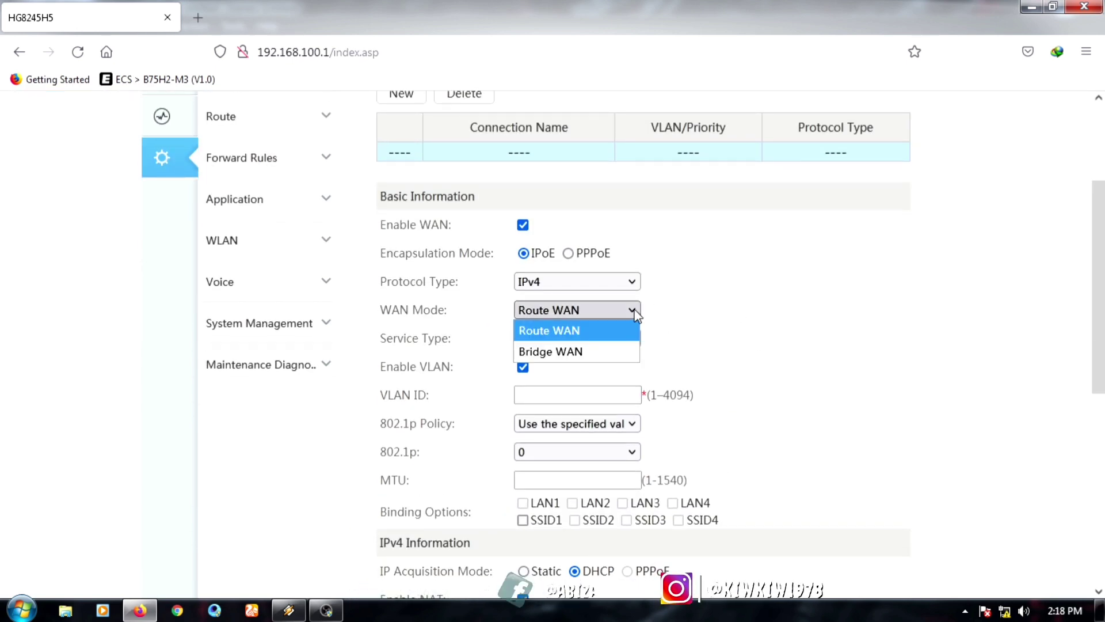
pyautogui.click(603, 350)
pyautogui.click(633, 341)
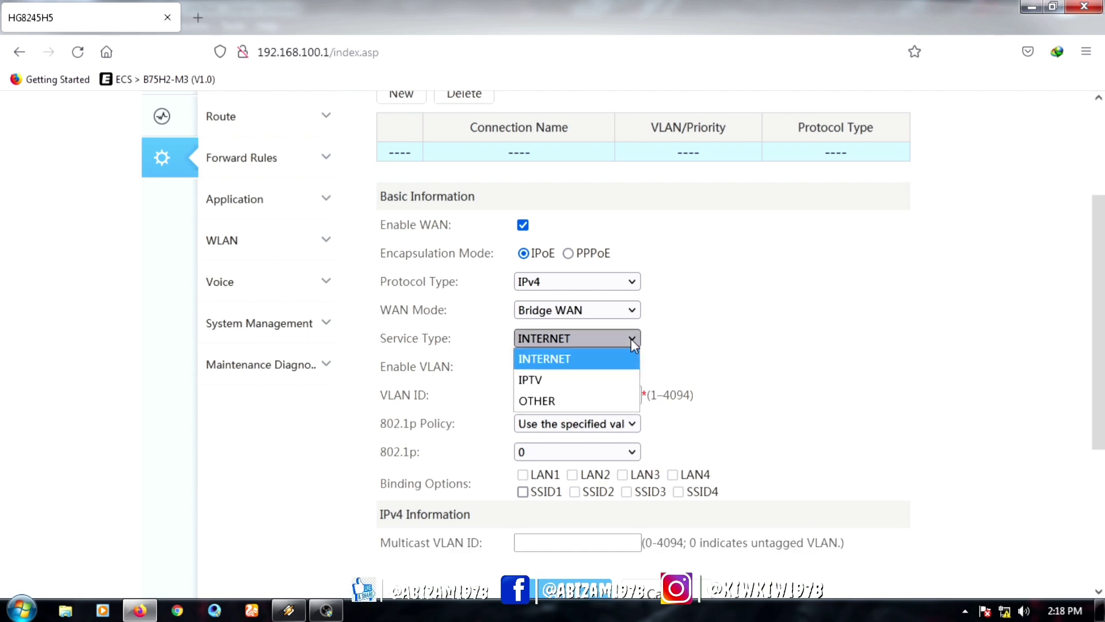
pyautogui.click(599, 400)
pyautogui.scroll(-2, 1094, 265)
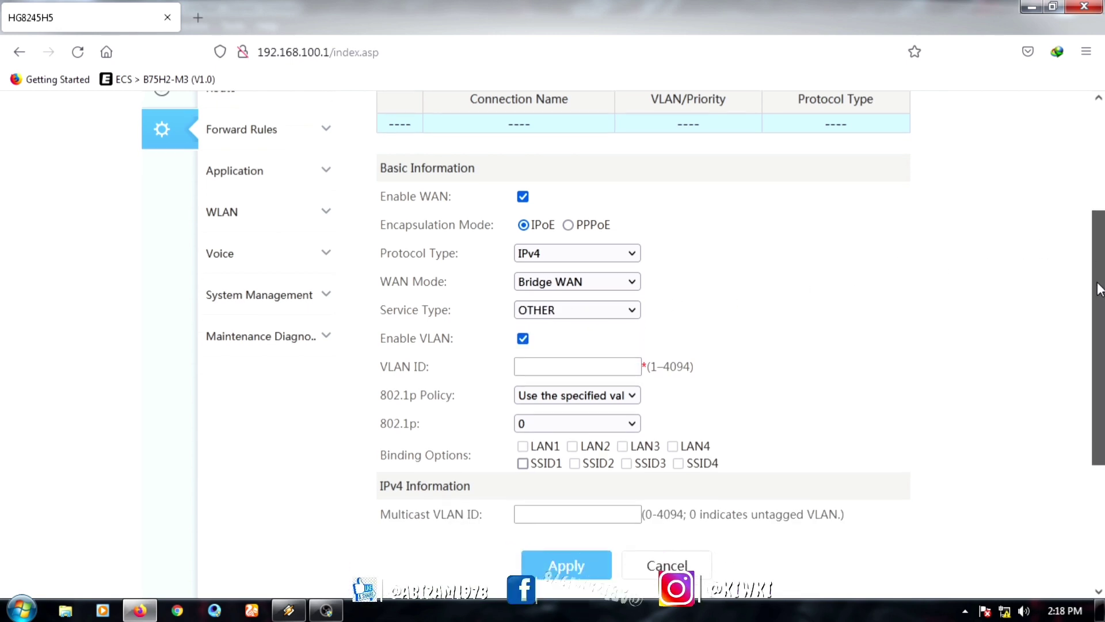
pyautogui.click(522, 250)
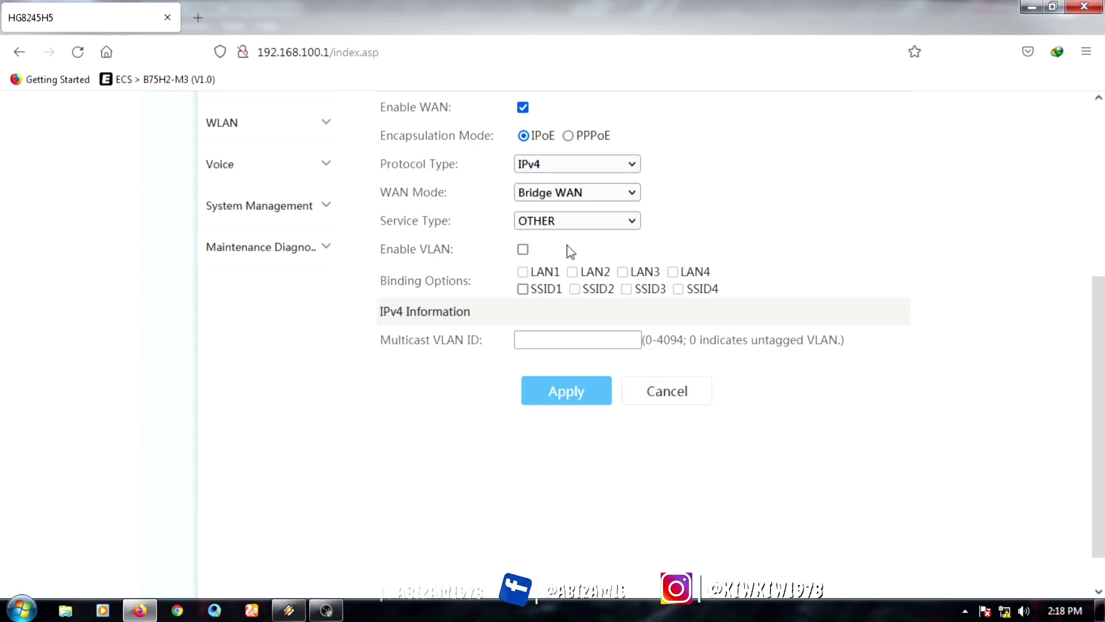
pyautogui.scroll(1, 1062, 281)
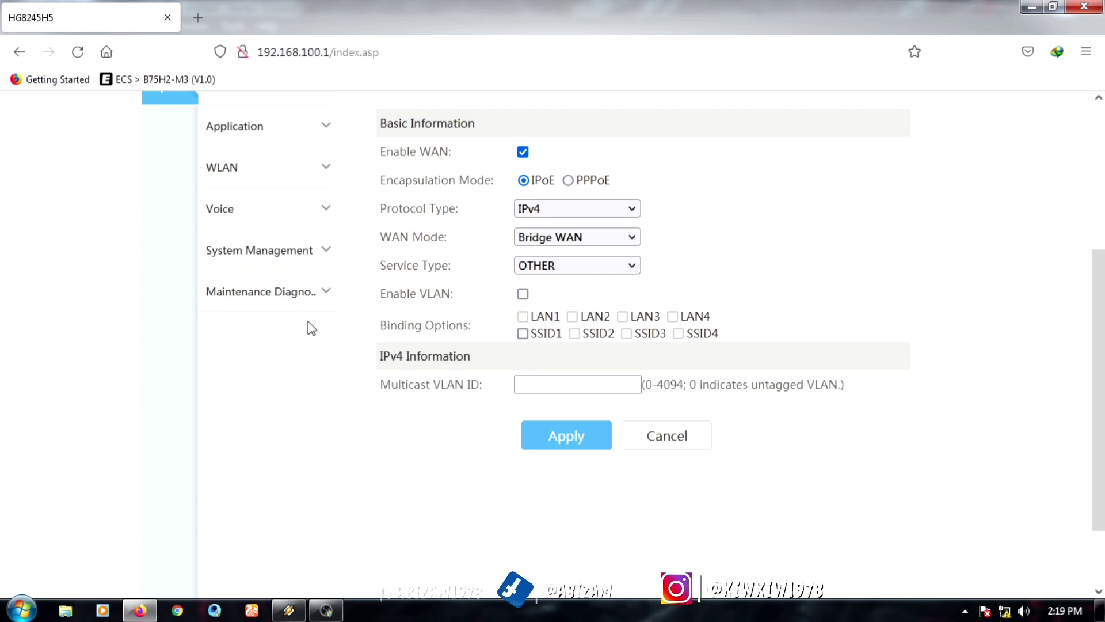
pyautogui.scroll(5, 302, 329)
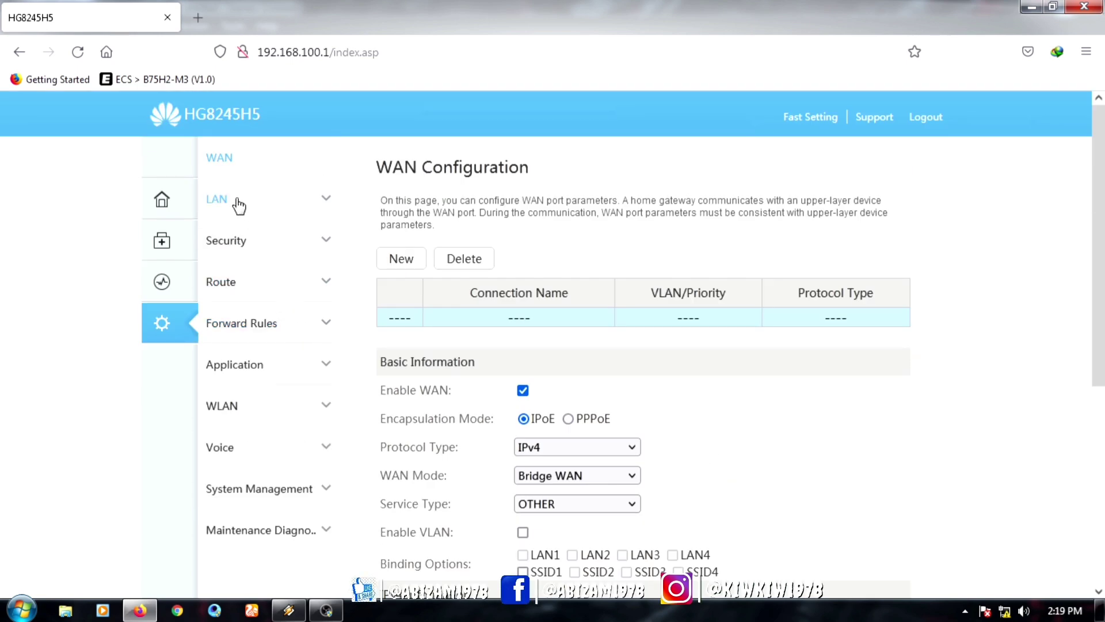
# Step: Tick LAN1–LAN4 as Layer 3 ports on Layer 2/3 Port Configuration and apply
pyautogui.click(238, 202)
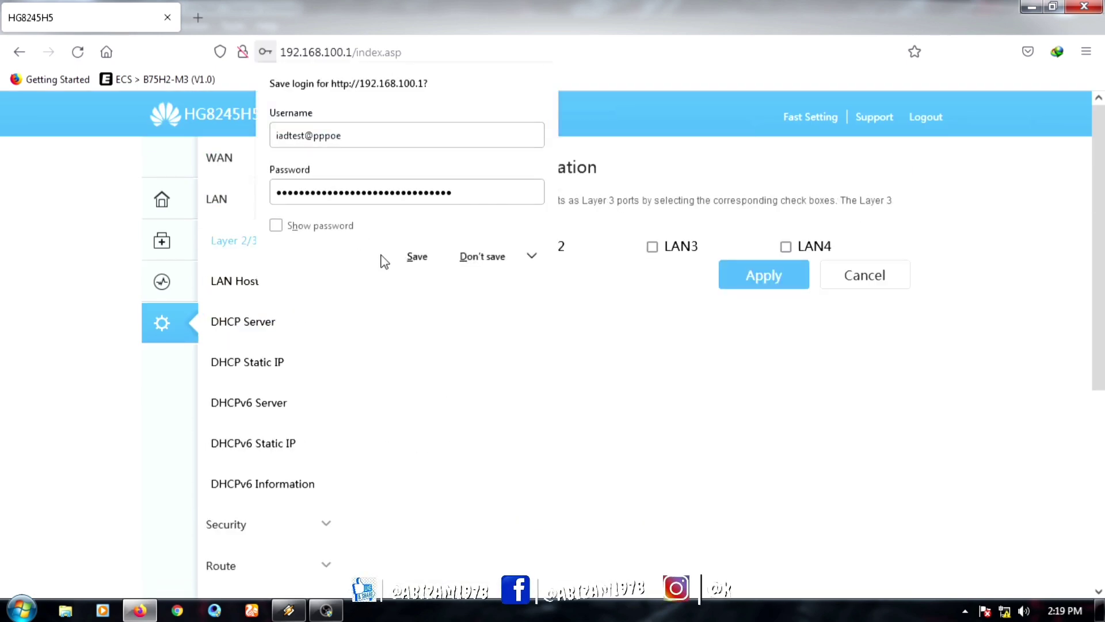
pyautogui.click(484, 260)
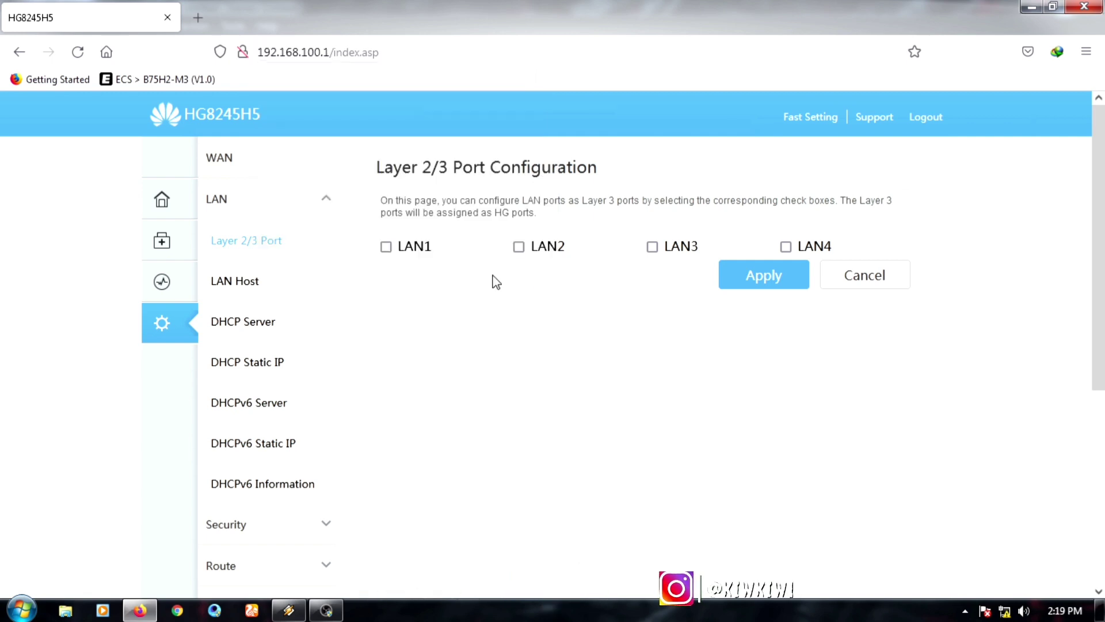
pyautogui.click(387, 247)
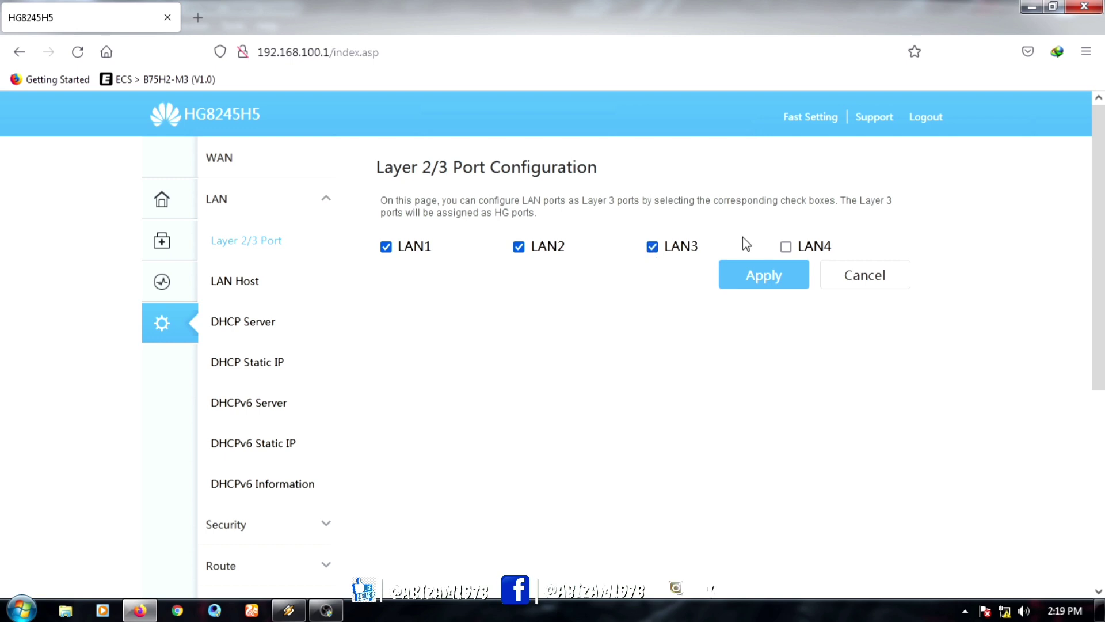
pyautogui.click(786, 247)
pyautogui.click(760, 280)
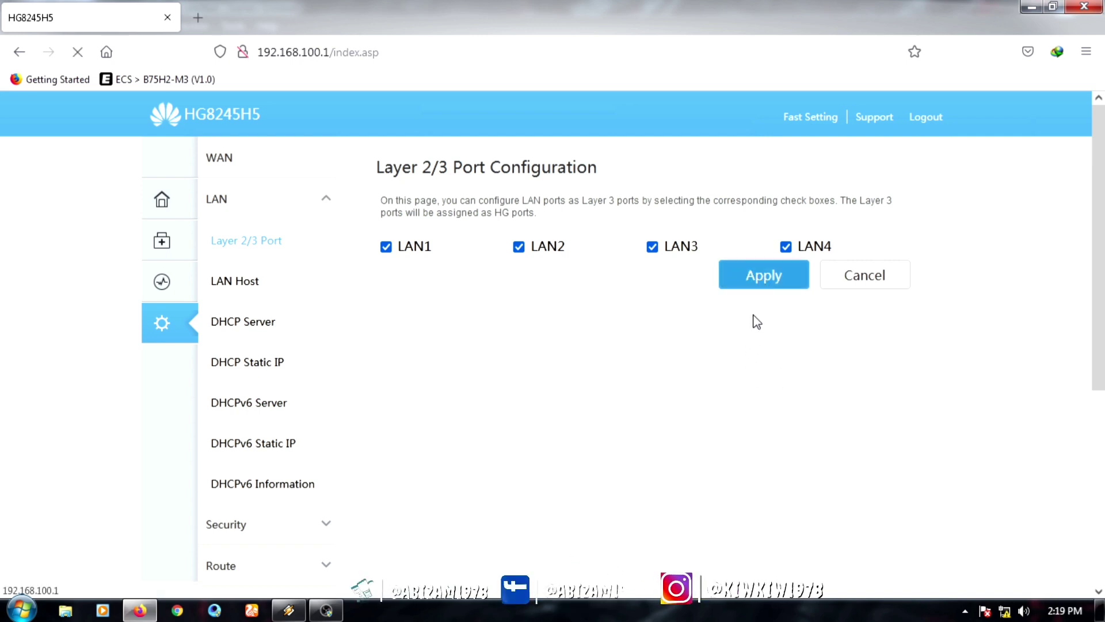
pyautogui.click(218, 158)
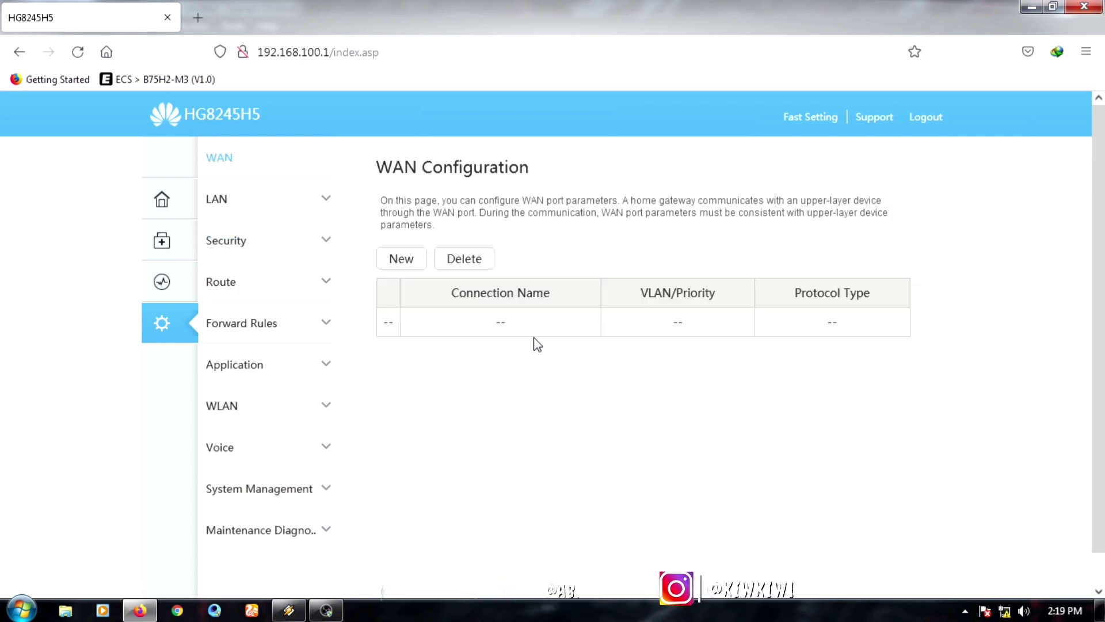
# Step: Start a new WAN connection with WAN mode Bridge WAN and service type OTHER
pyautogui.click(401, 258)
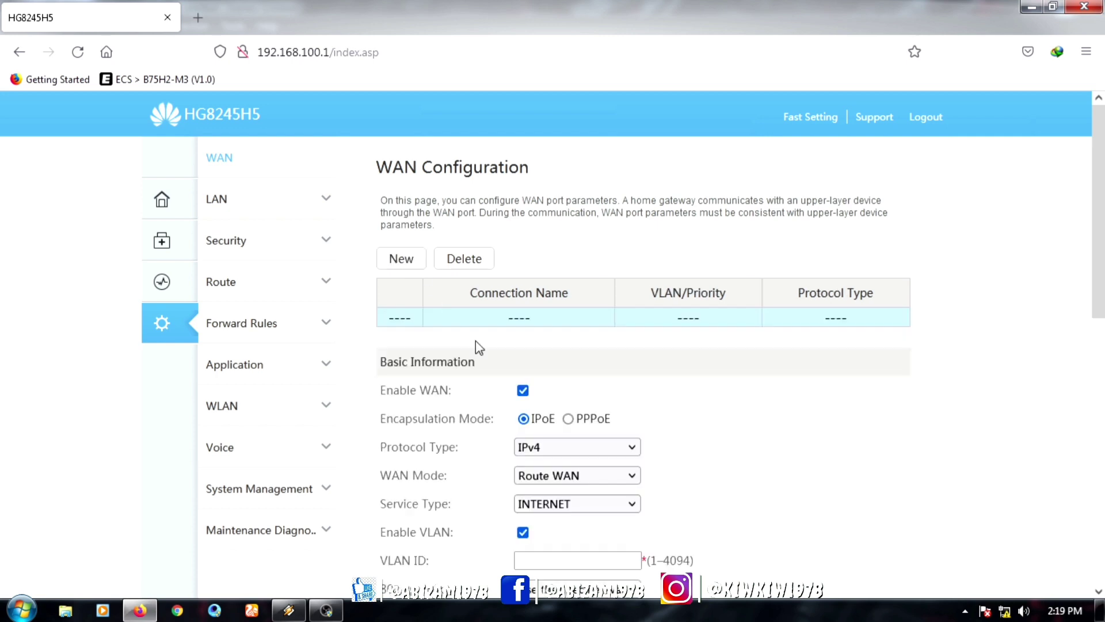
pyautogui.scroll(-3, 689, 454)
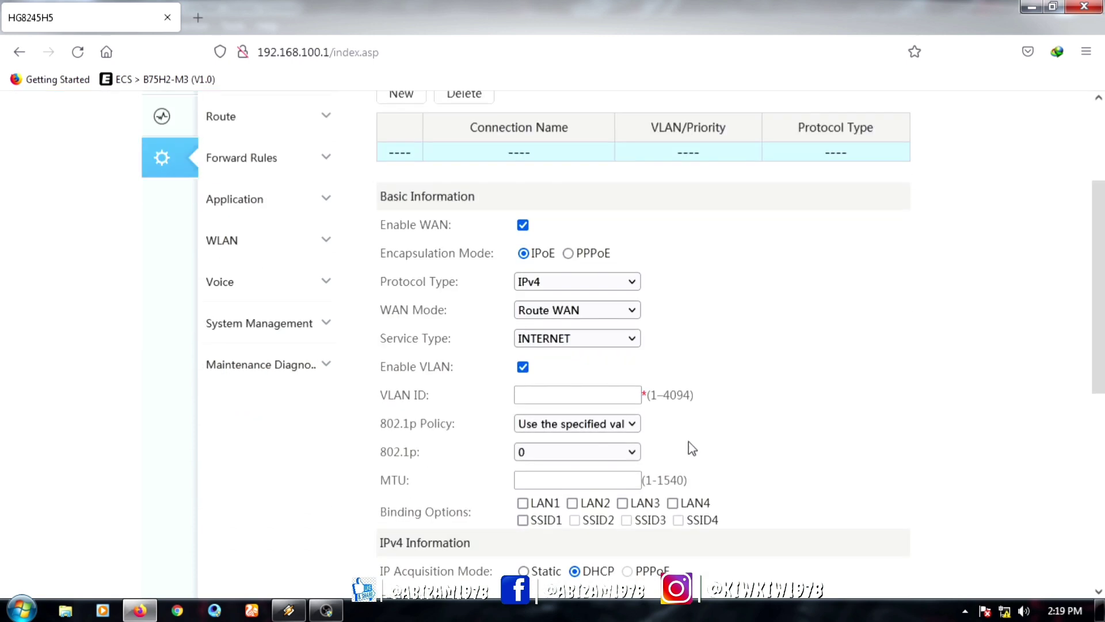
pyautogui.click(627, 311)
pyautogui.click(603, 350)
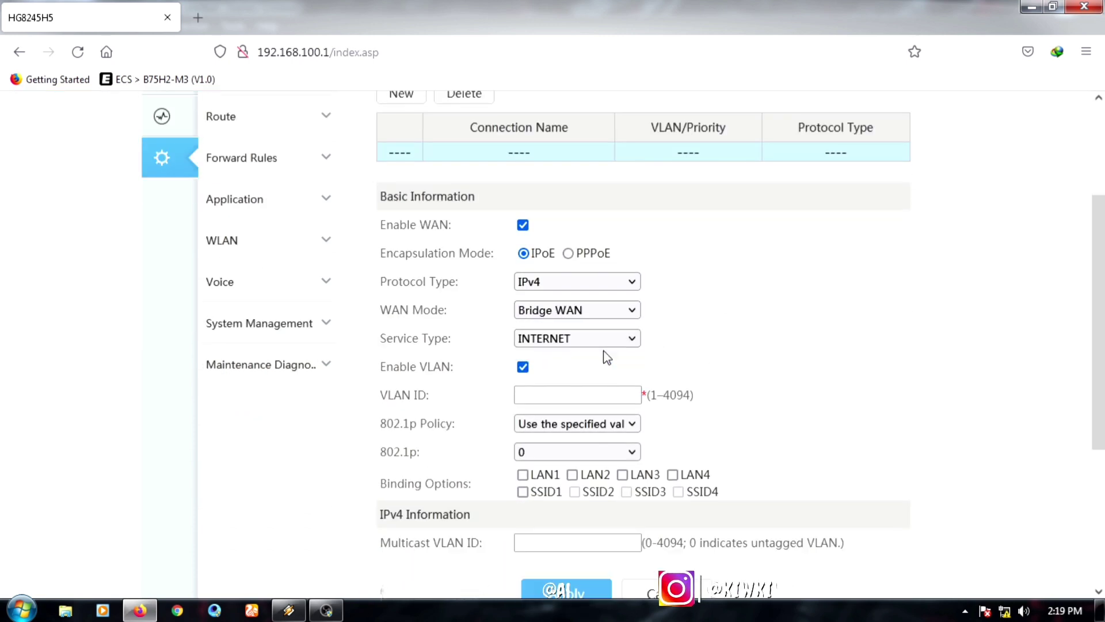
pyautogui.click(629, 339)
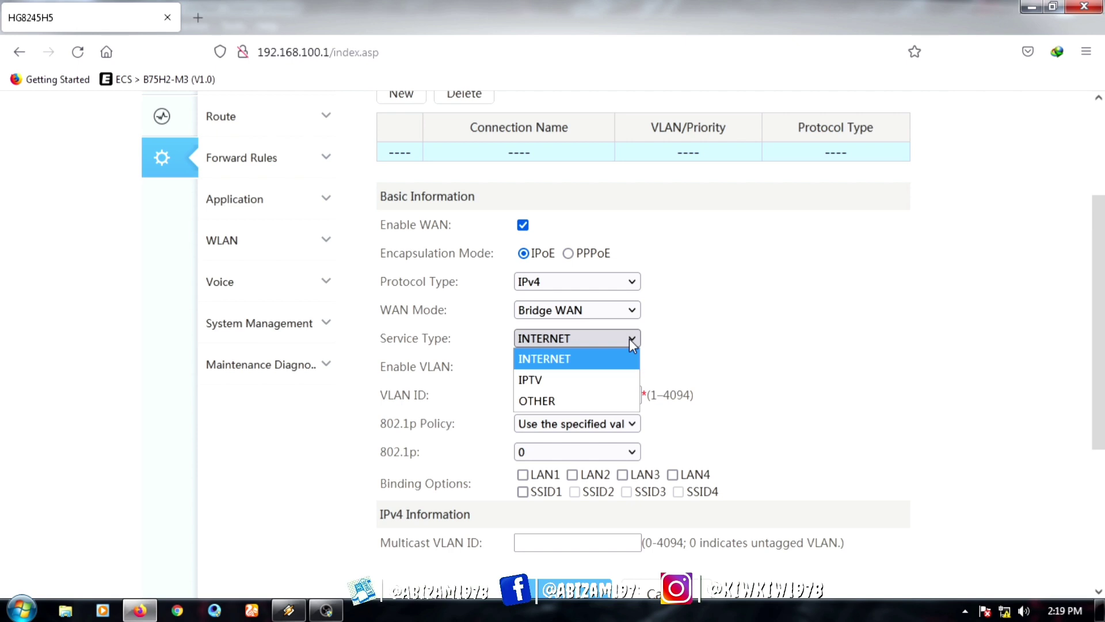
pyautogui.click(596, 397)
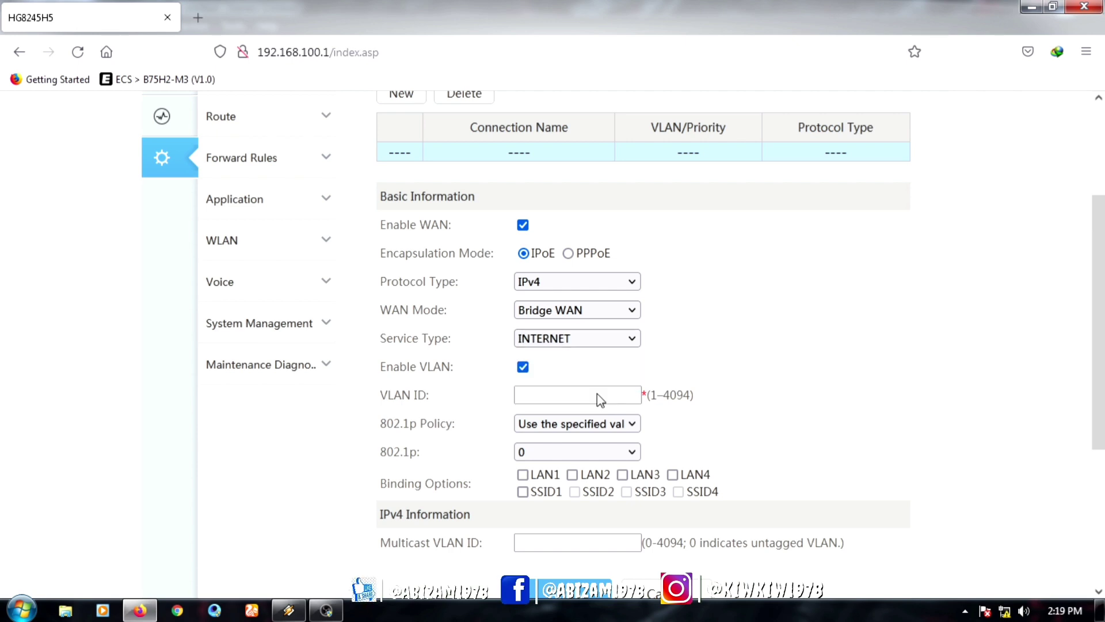
# Step: Disable VLAN, bind LAN1–LAN4 and SSID1, and apply the bridge connection
pyautogui.click(522, 367)
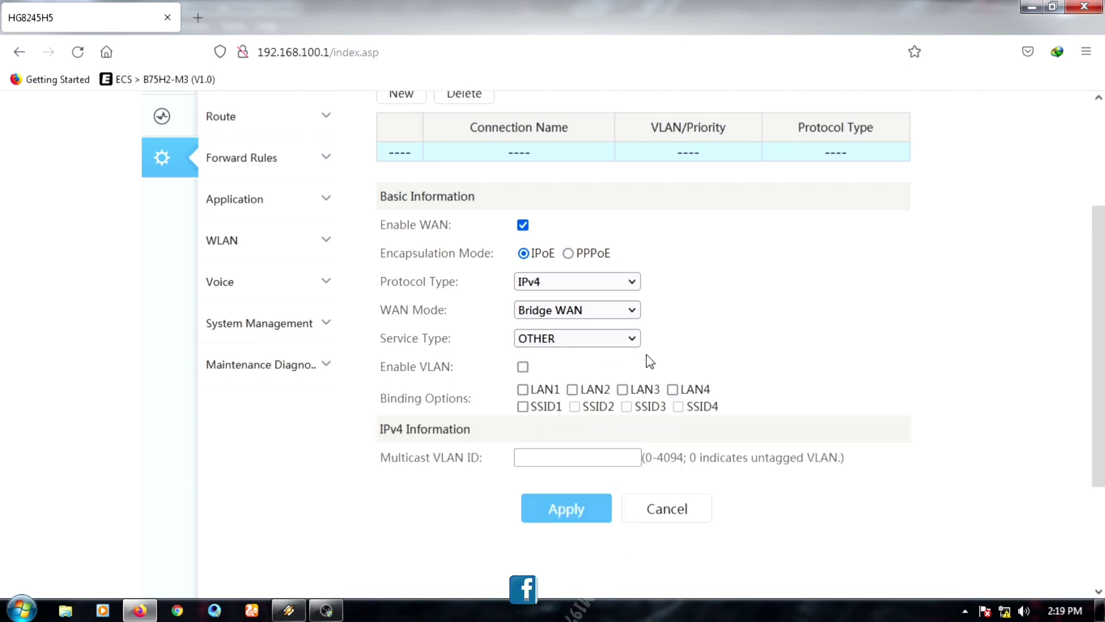
pyautogui.click(522, 390)
pyautogui.click(572, 390)
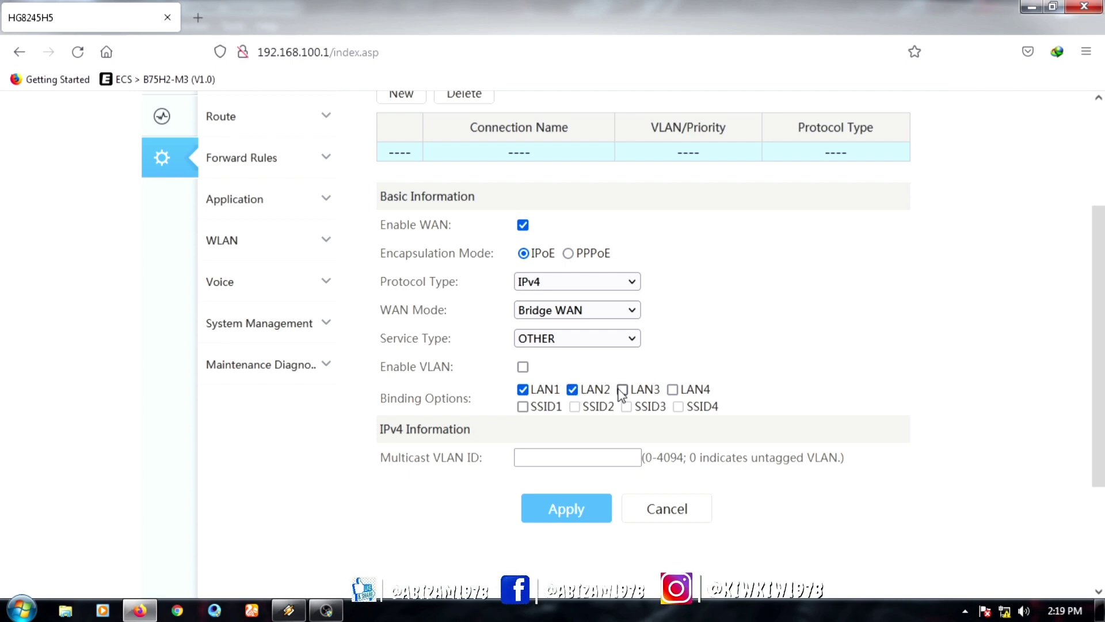
pyautogui.click(523, 407)
pyautogui.click(584, 504)
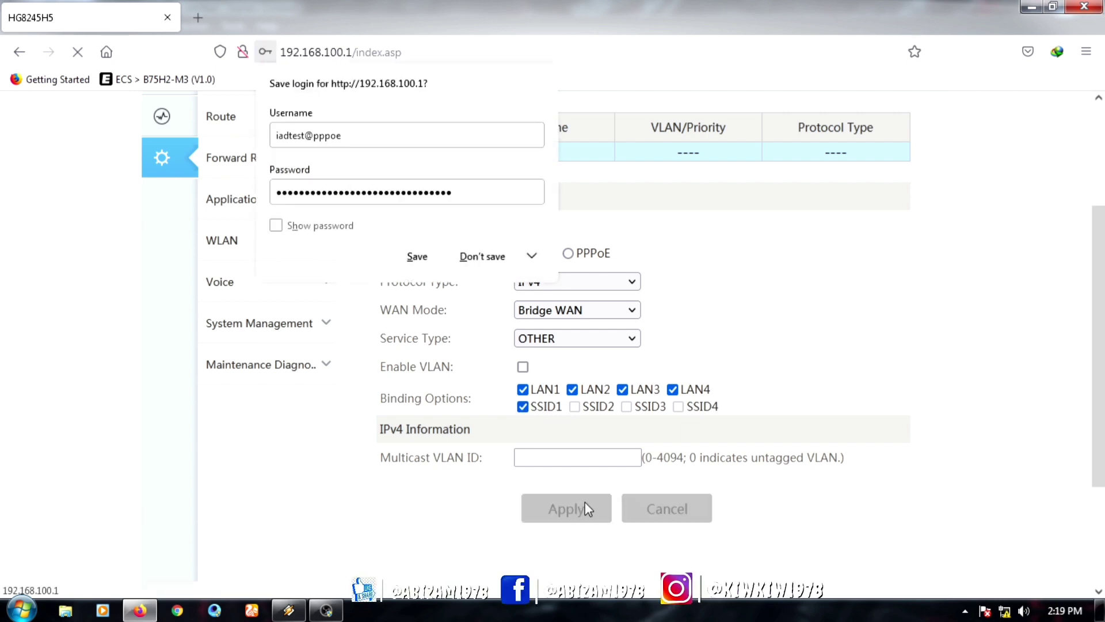
pyautogui.click(485, 258)
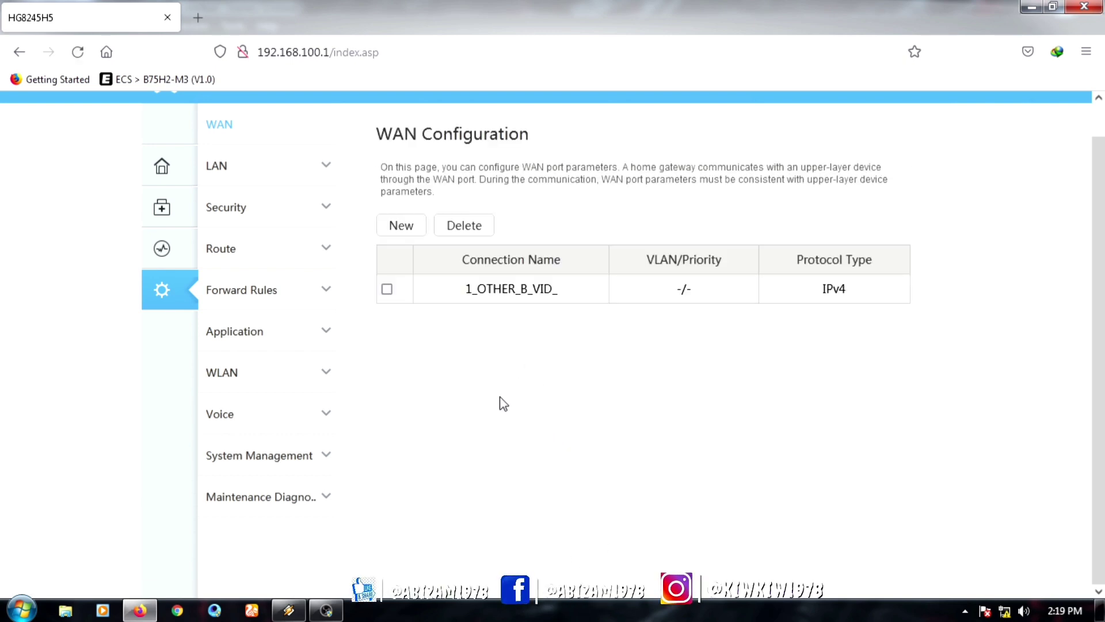
# Step: Untick the primary DHCP server, DHCP relay and Option125 on the DHCP Server page and apply
pyautogui.click(242, 181)
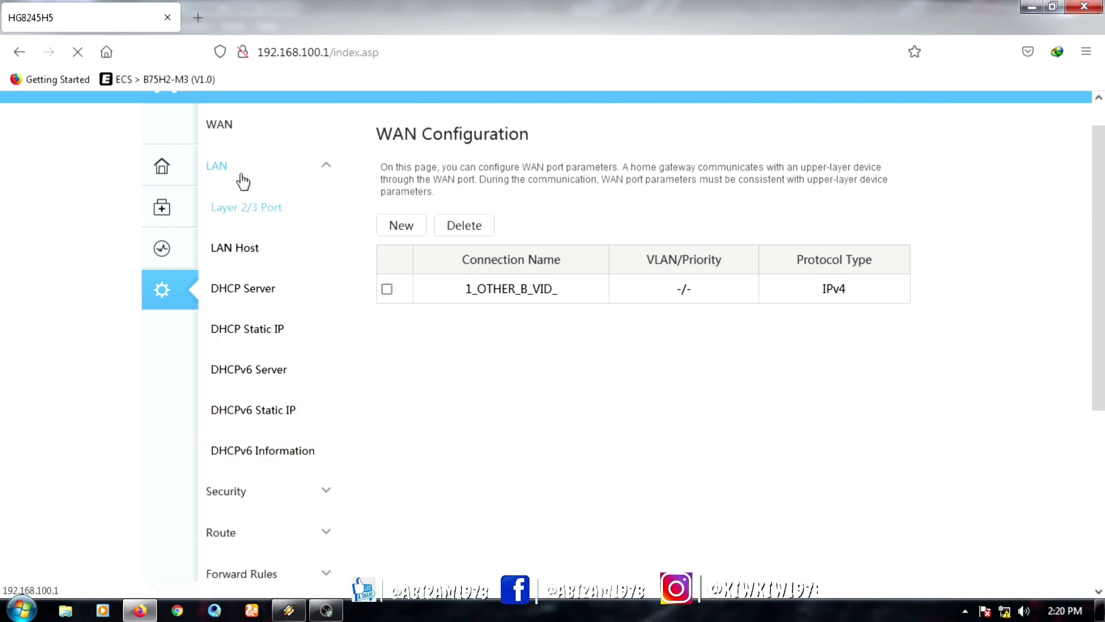
pyautogui.click(268, 253)
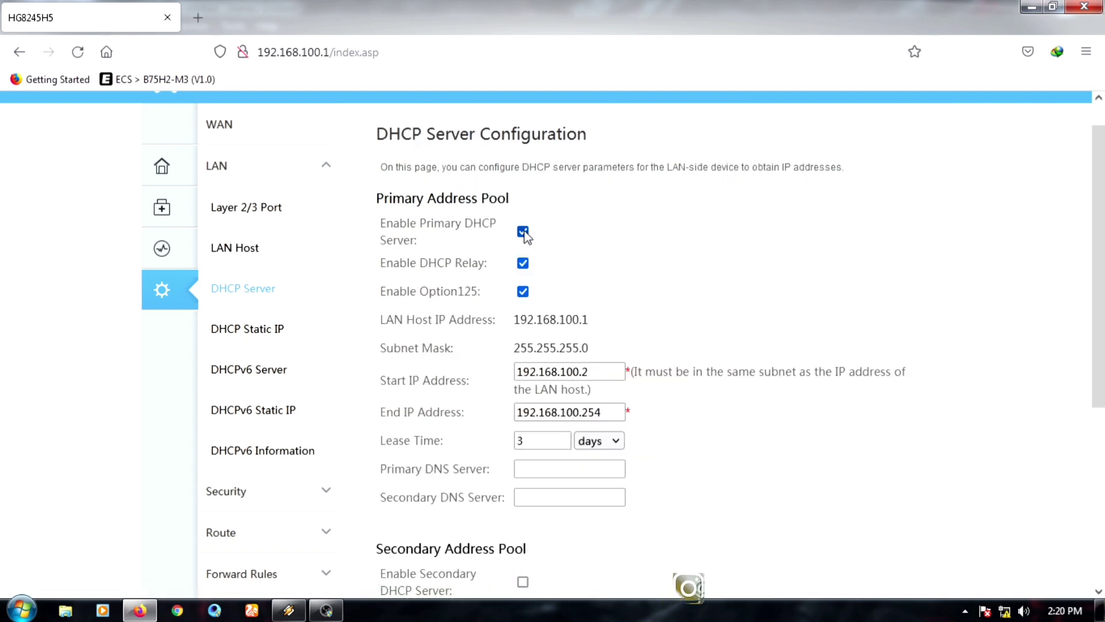
pyautogui.click(523, 232)
pyautogui.click(523, 263)
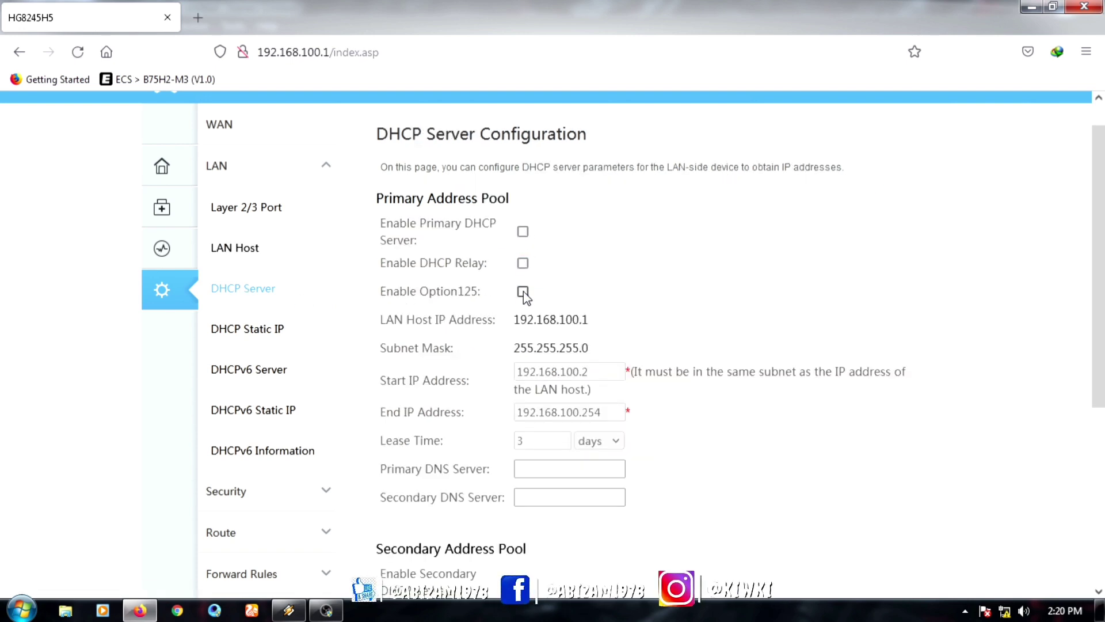
pyautogui.scroll(-3, 714, 270)
pyautogui.click(568, 464)
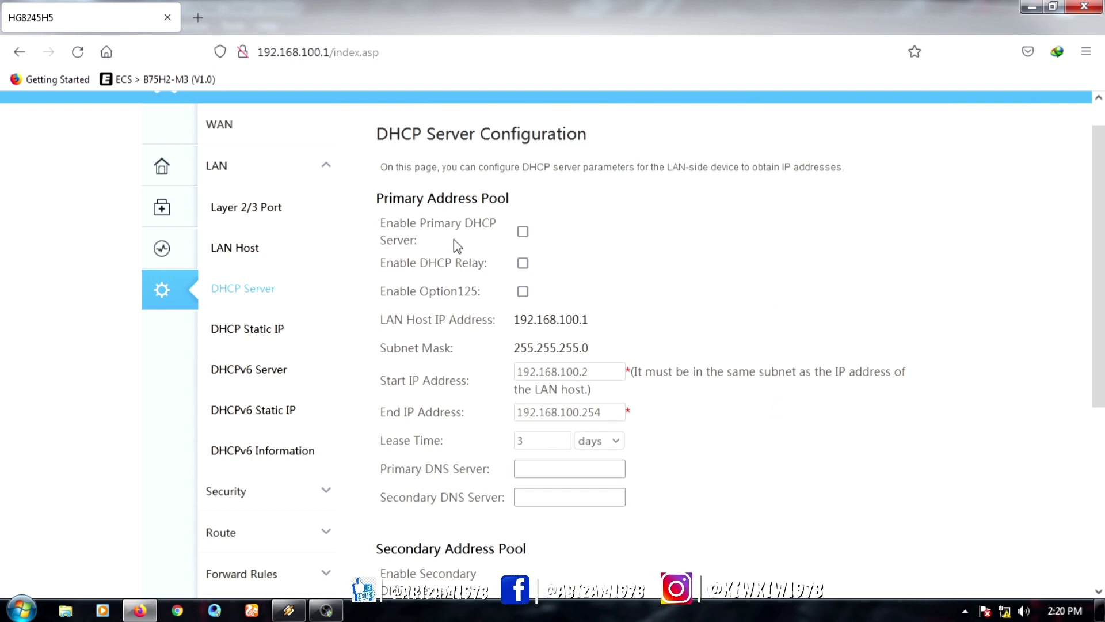
# Step: Disable the secondary LAN address on the LAN Host page and apply
pyautogui.click(233, 253)
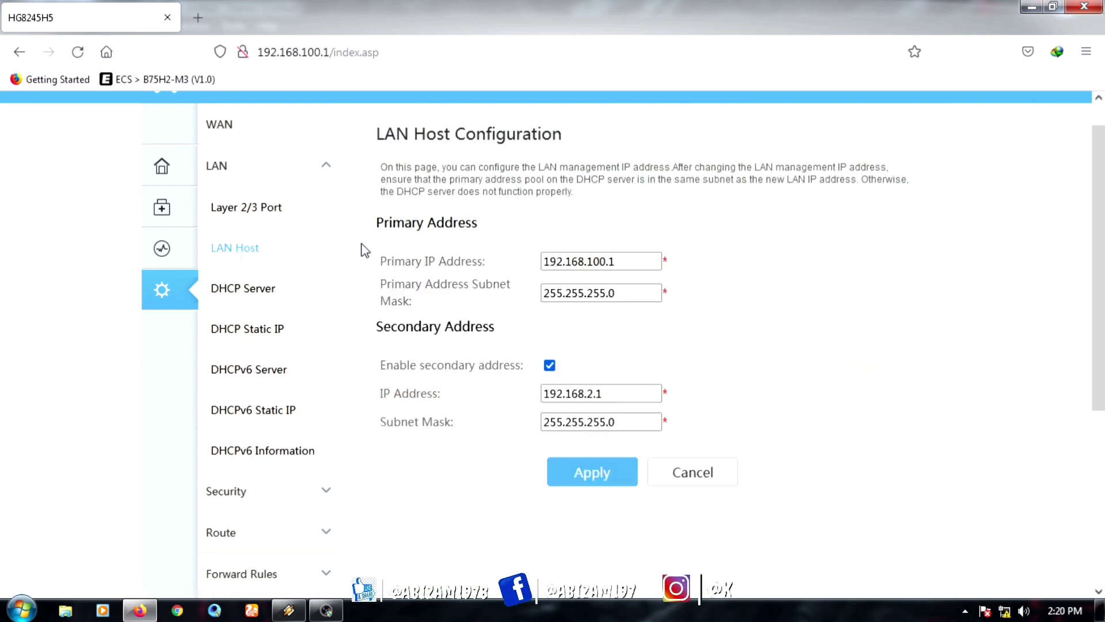
pyautogui.click(550, 366)
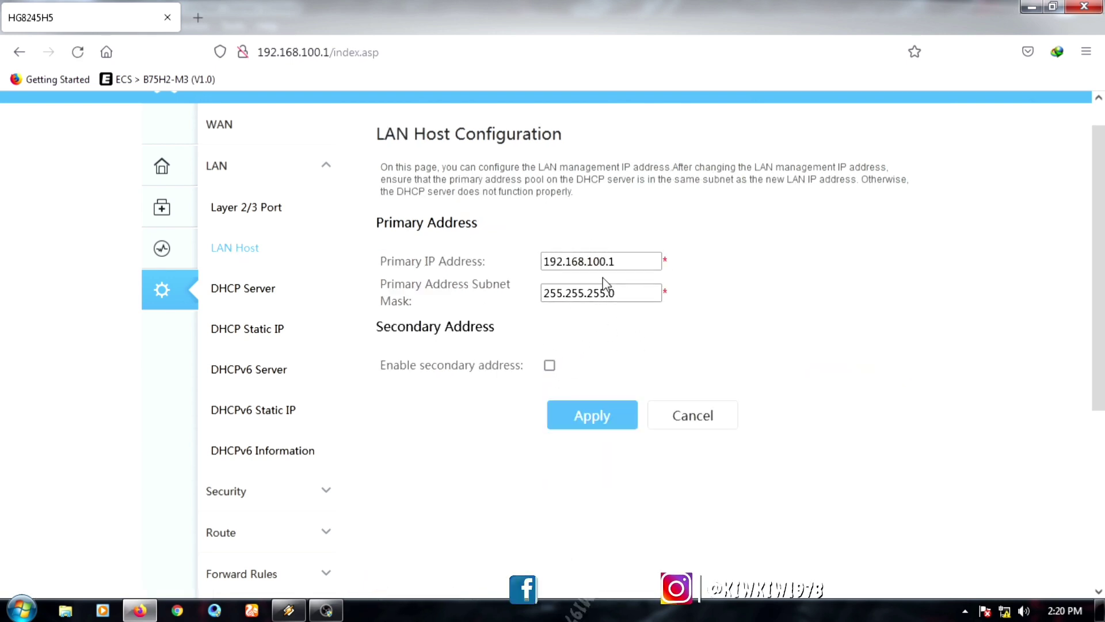
pyautogui.click(596, 424)
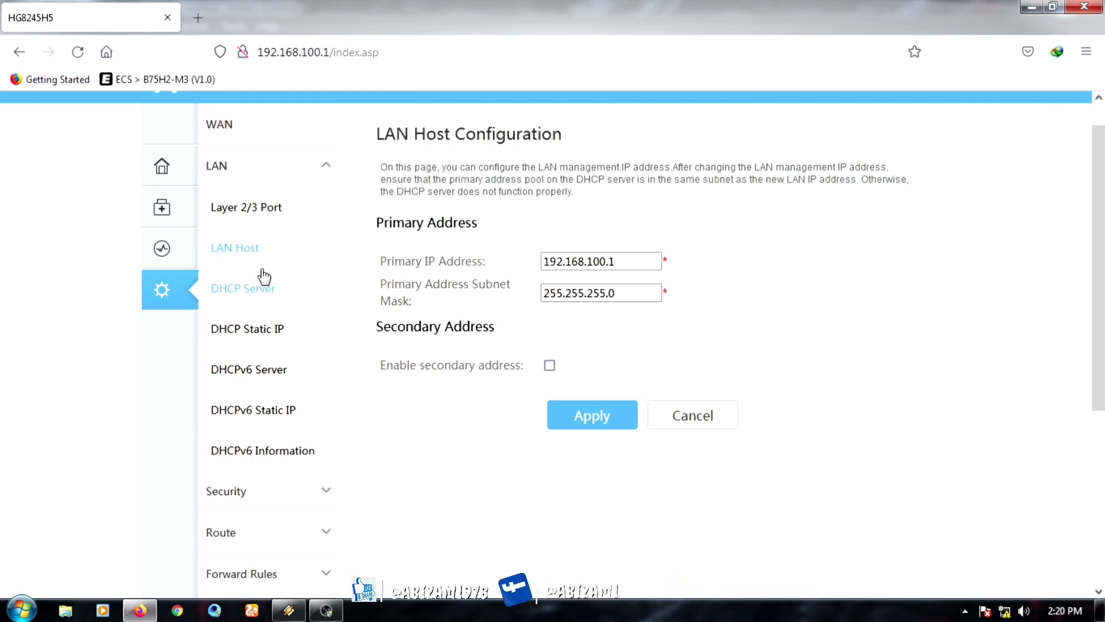
# Step: Re-apply the DHCP Server settings with the primary DHCP server left disabled
pyautogui.click(255, 290)
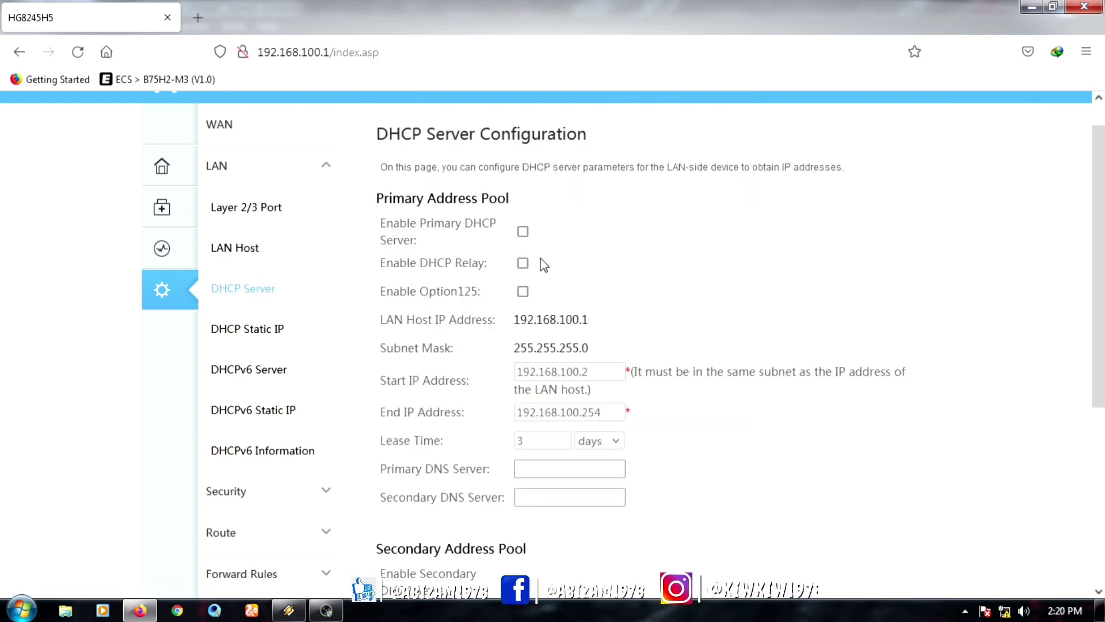
pyautogui.scroll(-4, 530, 430)
pyautogui.click(595, 374)
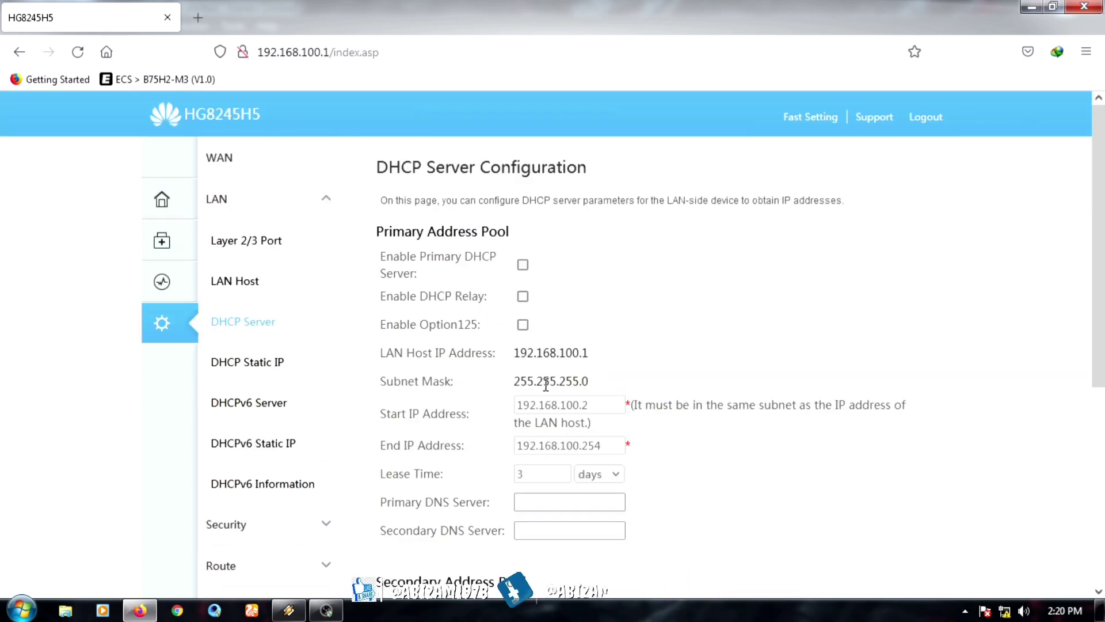
pyautogui.scroll(-2, 563, 350)
pyautogui.scroll(-2, 565, 355)
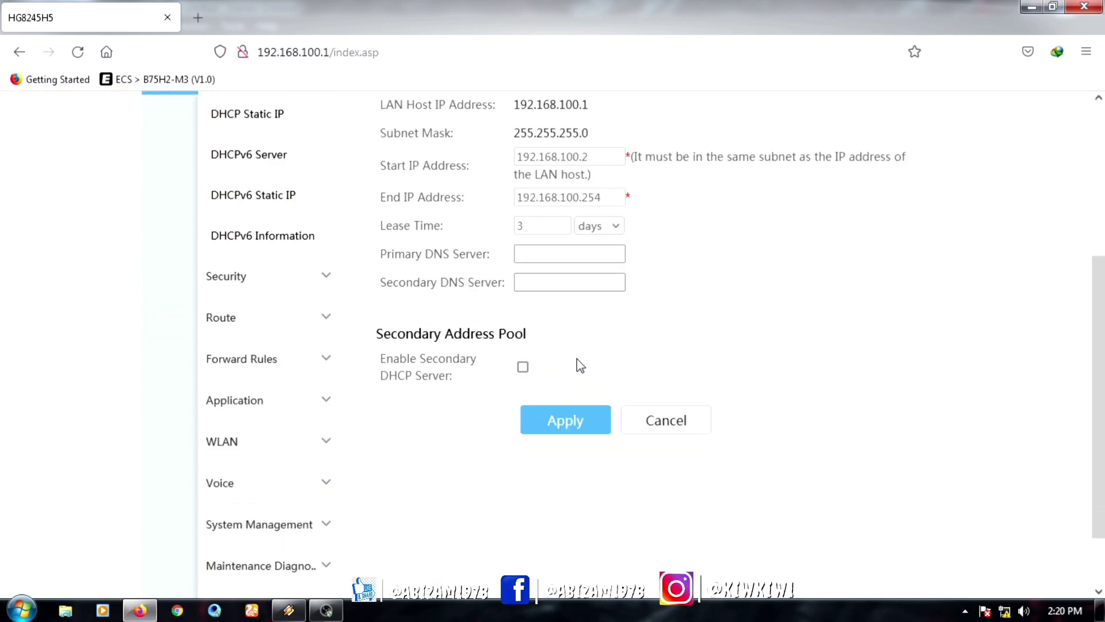
pyautogui.scroll(-1, 587, 380)
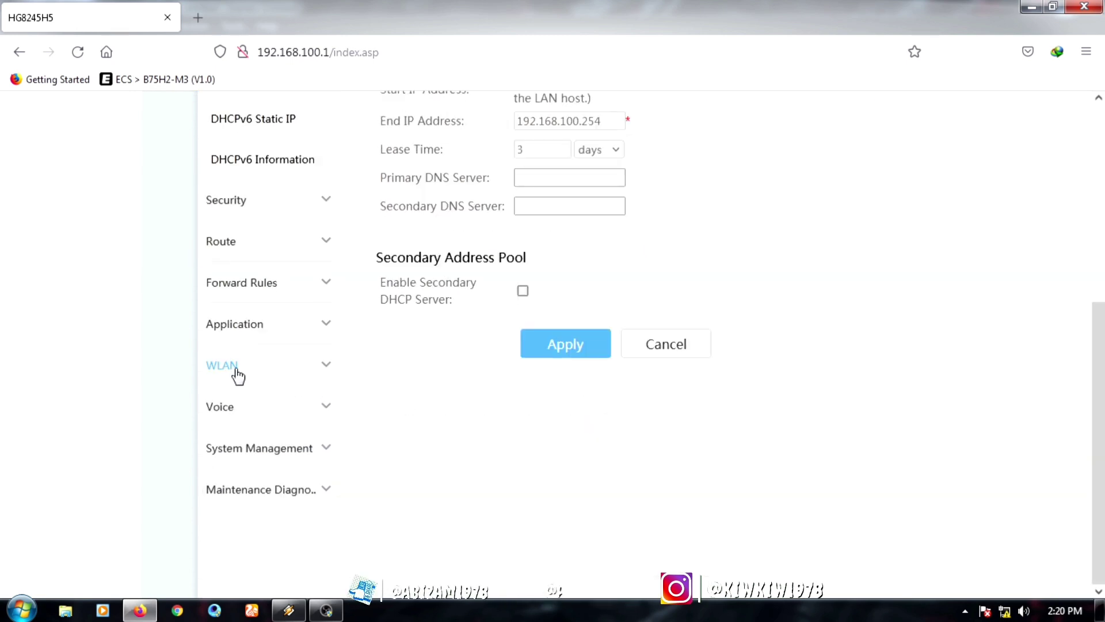
# Step: Replace the SSID Name in WLAN Basic with 'RUANG TAMU'
pyautogui.click(238, 375)
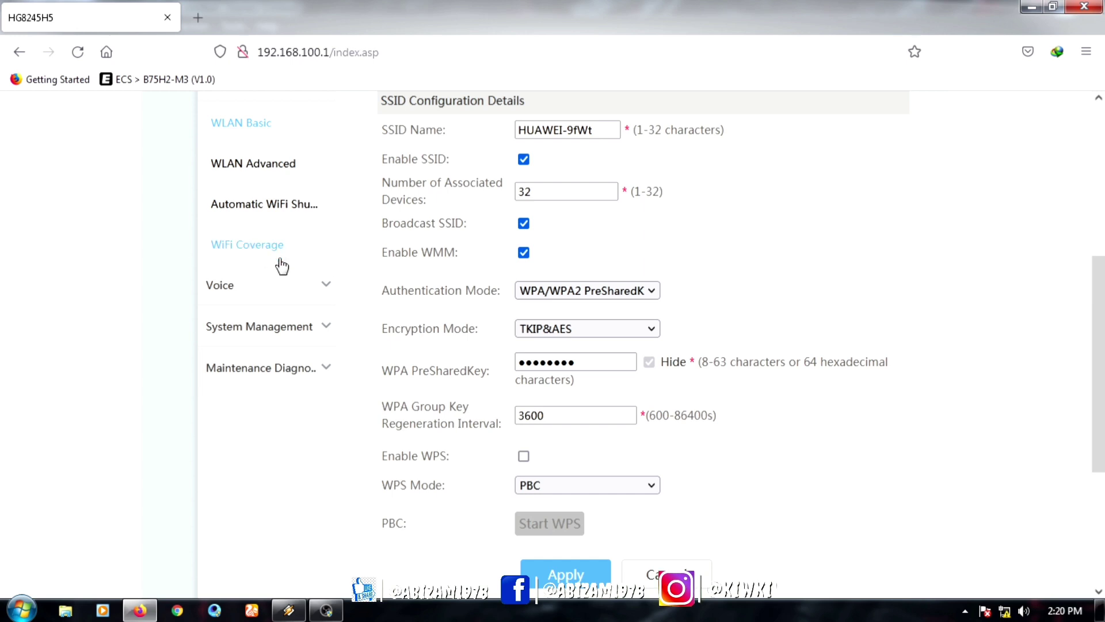
pyautogui.scroll(3, 276, 270)
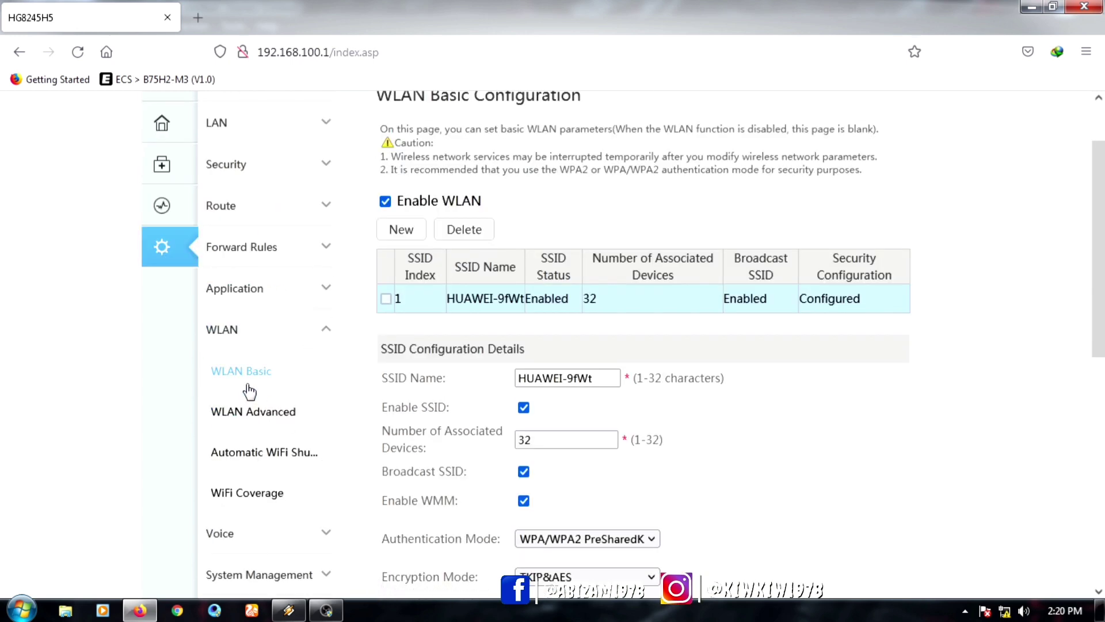
pyautogui.scroll(-3, 627, 397)
pyautogui.scroll(3, 619, 387)
pyautogui.moveTo(598, 378); pyautogui.dragTo(443, 381)
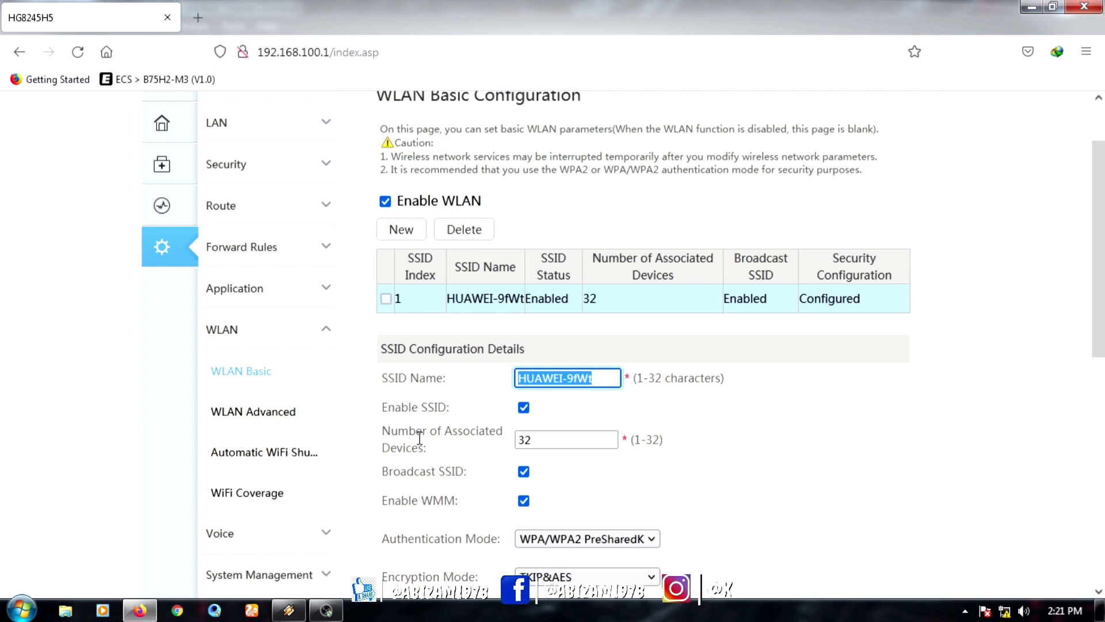
pyautogui.write('RUANG')
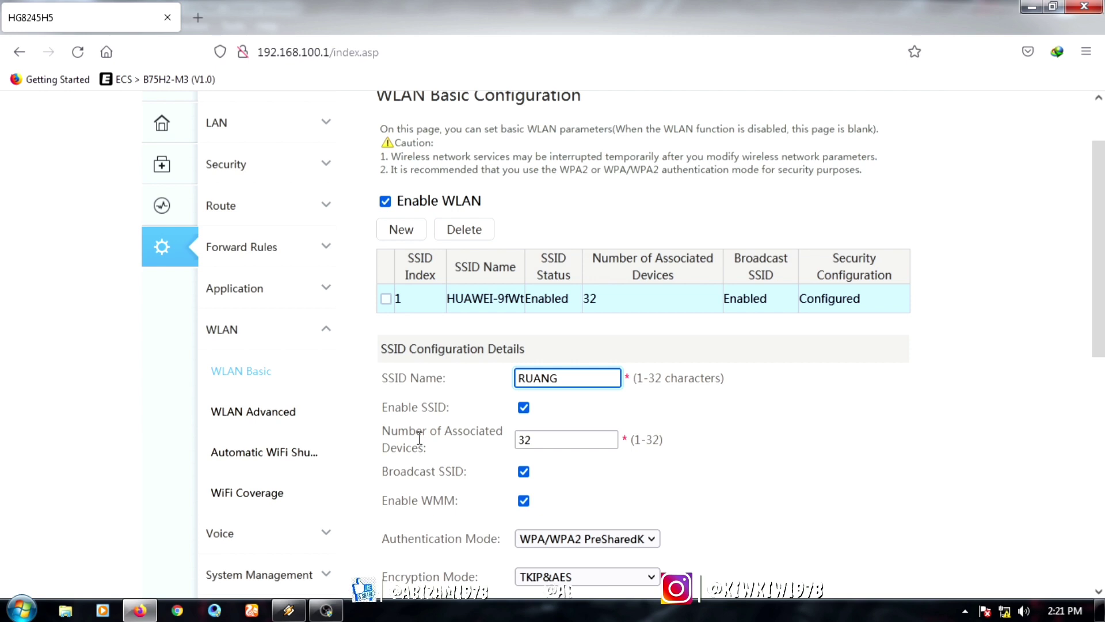
pyautogui.write(' TAMU')
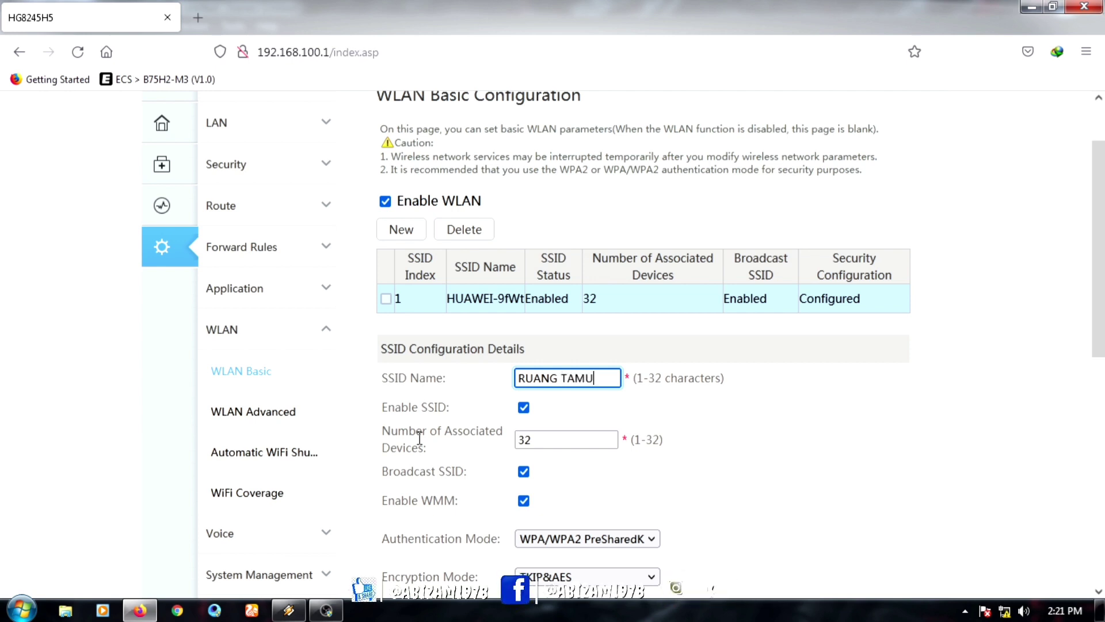
# Step: Replace the WPA PreSharedKey with a new WiFi password
pyautogui.scroll(-3, 752, 428)
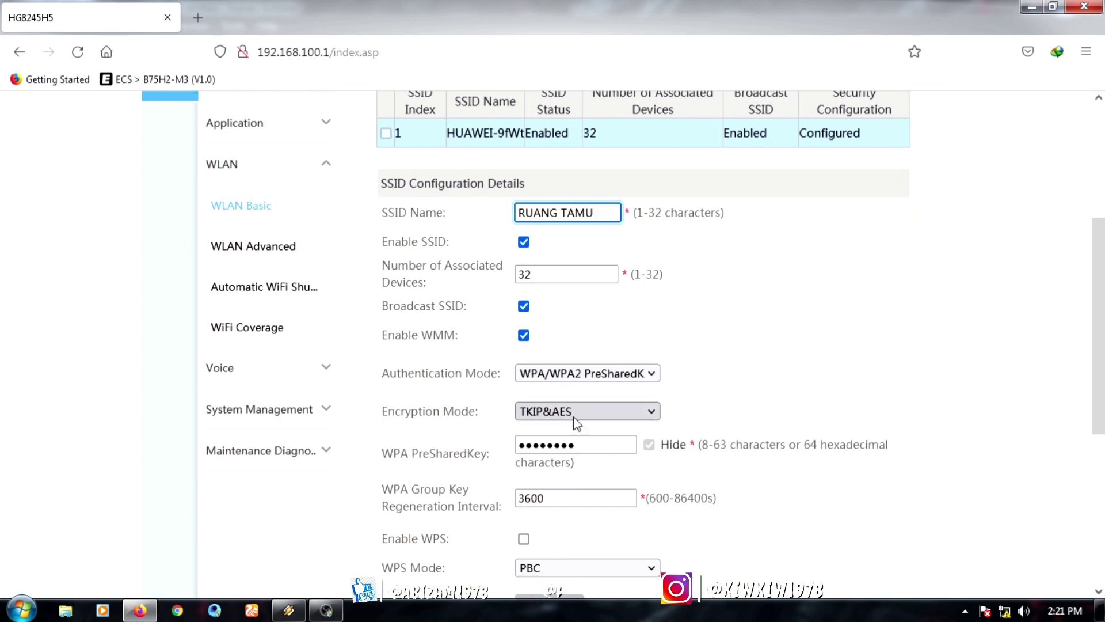
pyautogui.doubleClick(600, 444)
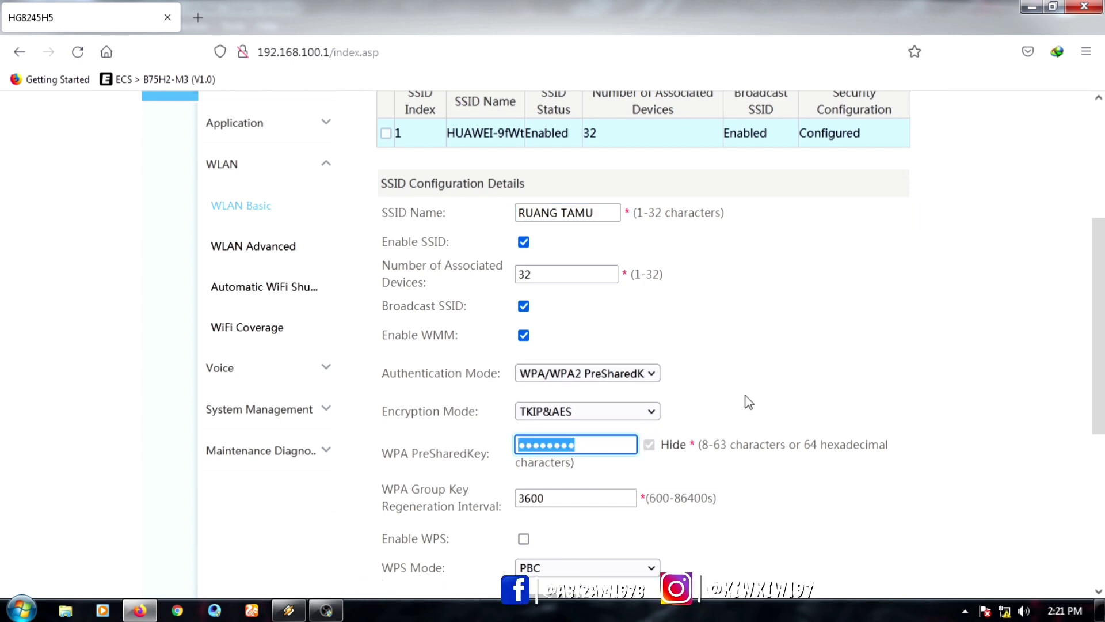
pyautogui.scroll(-3, 1079, 311)
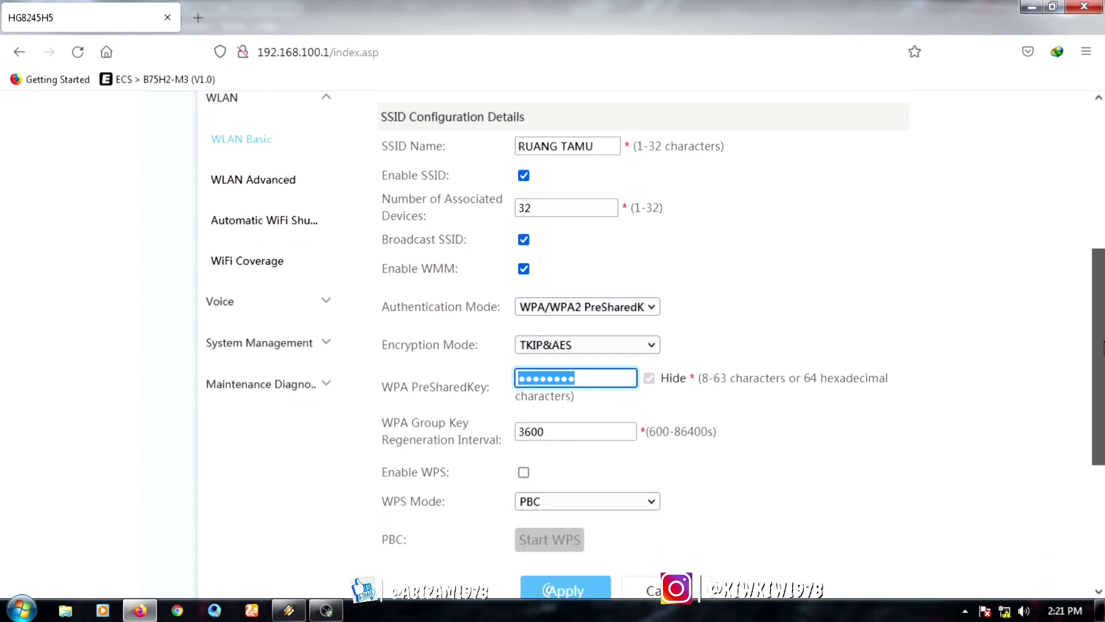
pyautogui.scroll(-1, 556, 340)
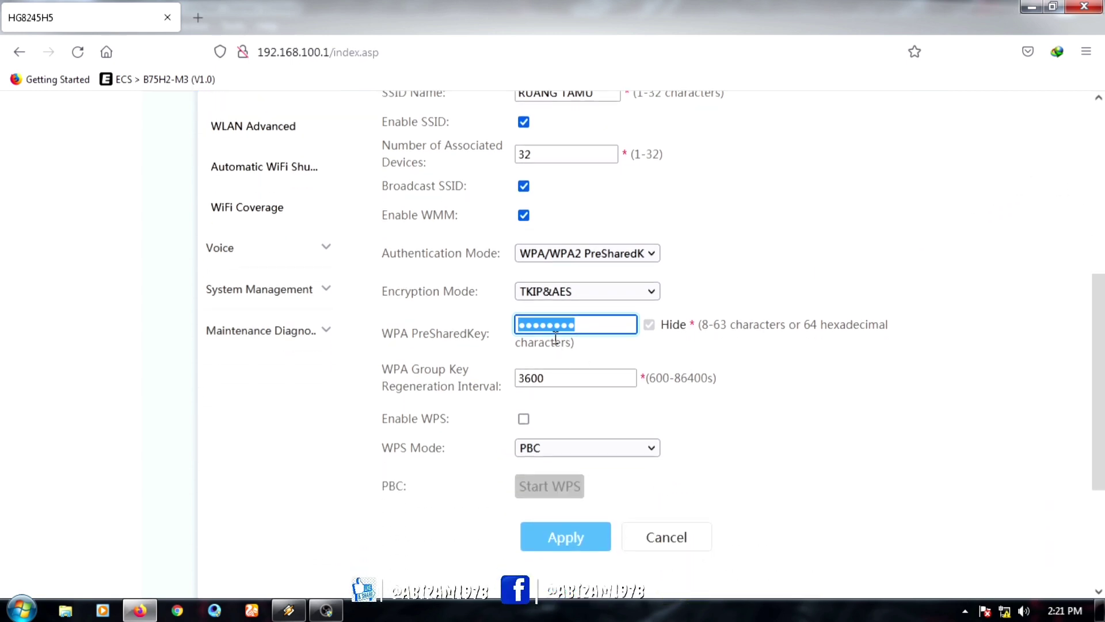
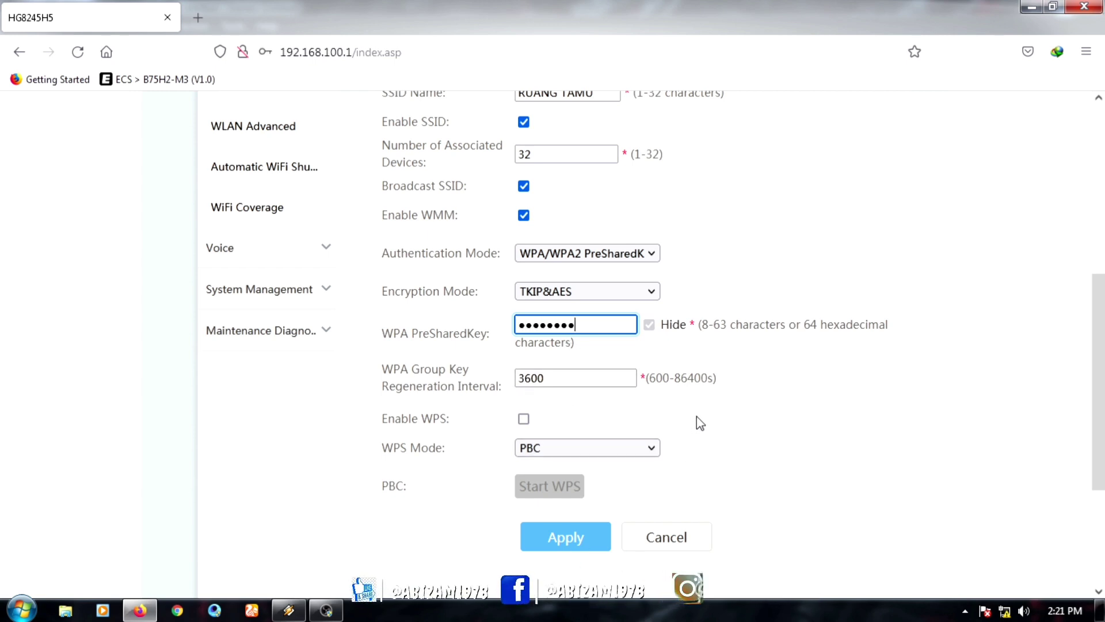
# Step: Apply the new SSID and password, declining the browser's save-login offer
pyautogui.scroll(-3, 837, 416)
pyautogui.scroll(8, 868, 415)
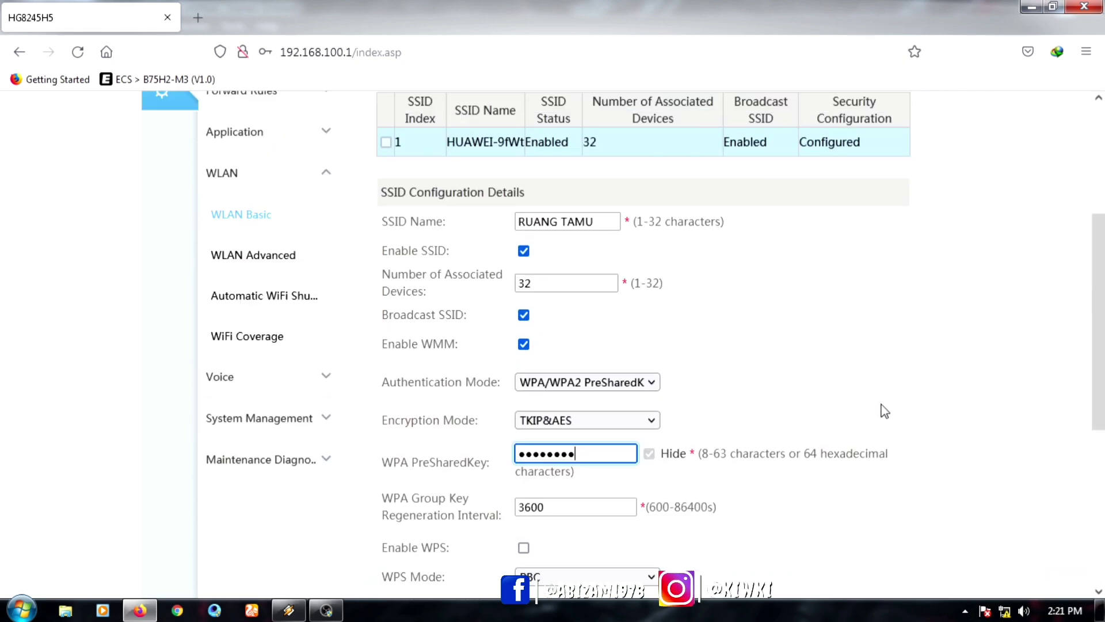
pyautogui.scroll(-6, 894, 403)
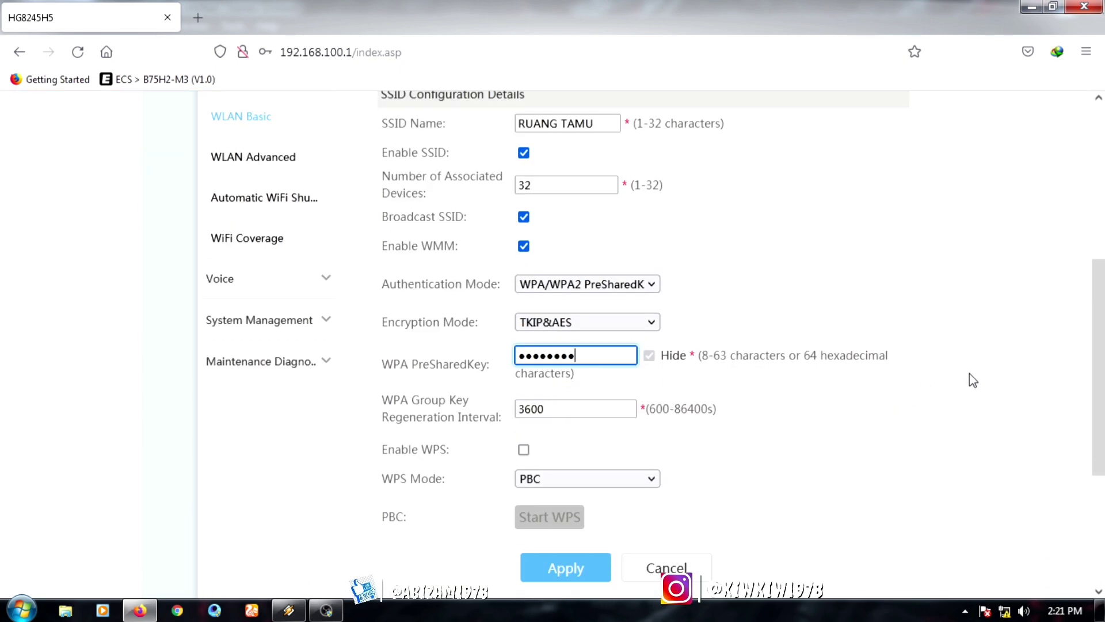
pyautogui.scroll(-3, 973, 378)
pyautogui.click(565, 410)
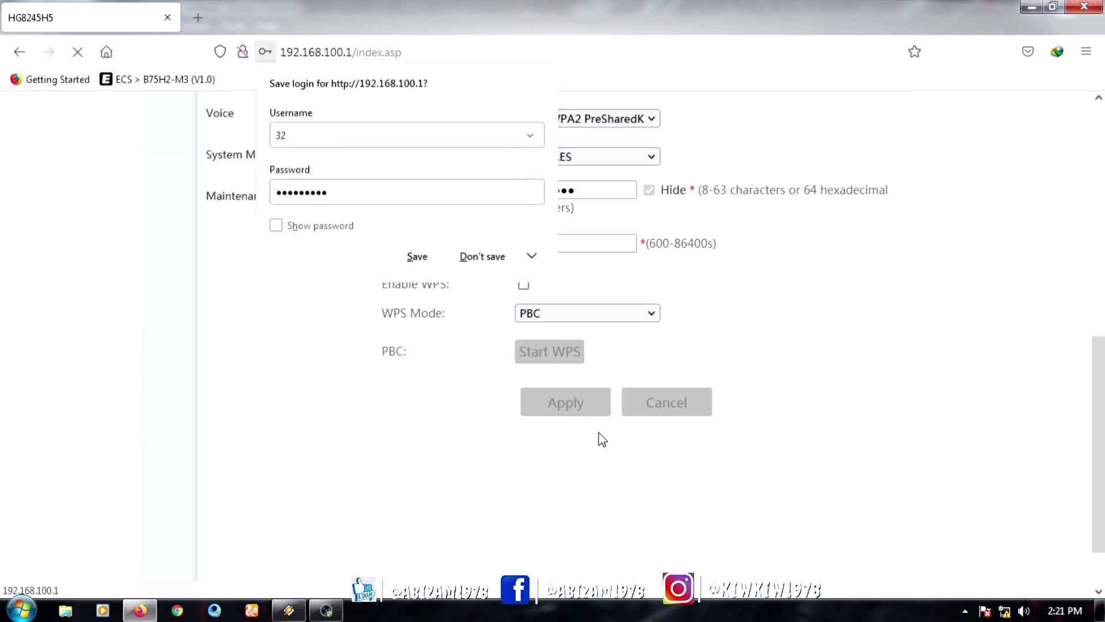
pyautogui.scroll(10, 958, 491)
pyautogui.scroll(-3, 958, 492)
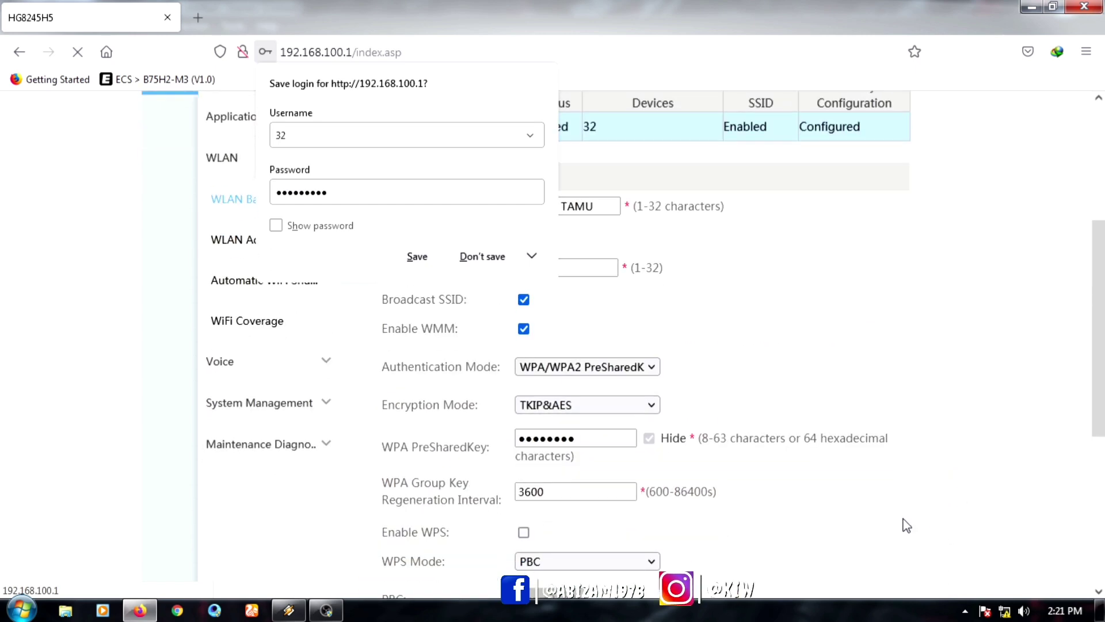
pyautogui.scroll(5, 933, 515)
pyautogui.scroll(-3, 593, 443)
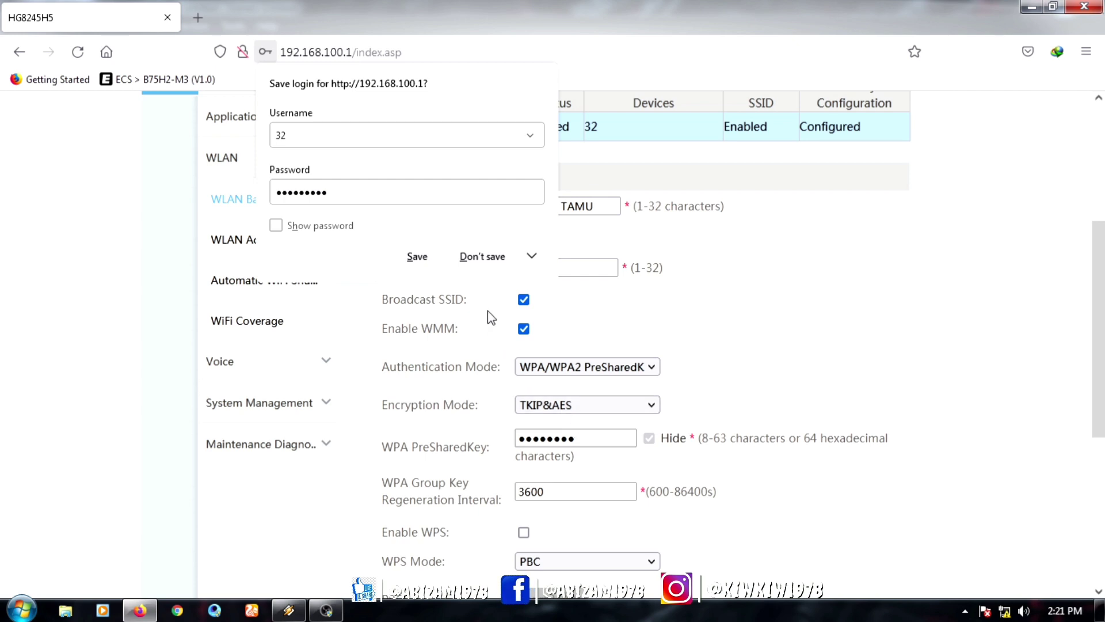
pyautogui.click(484, 257)
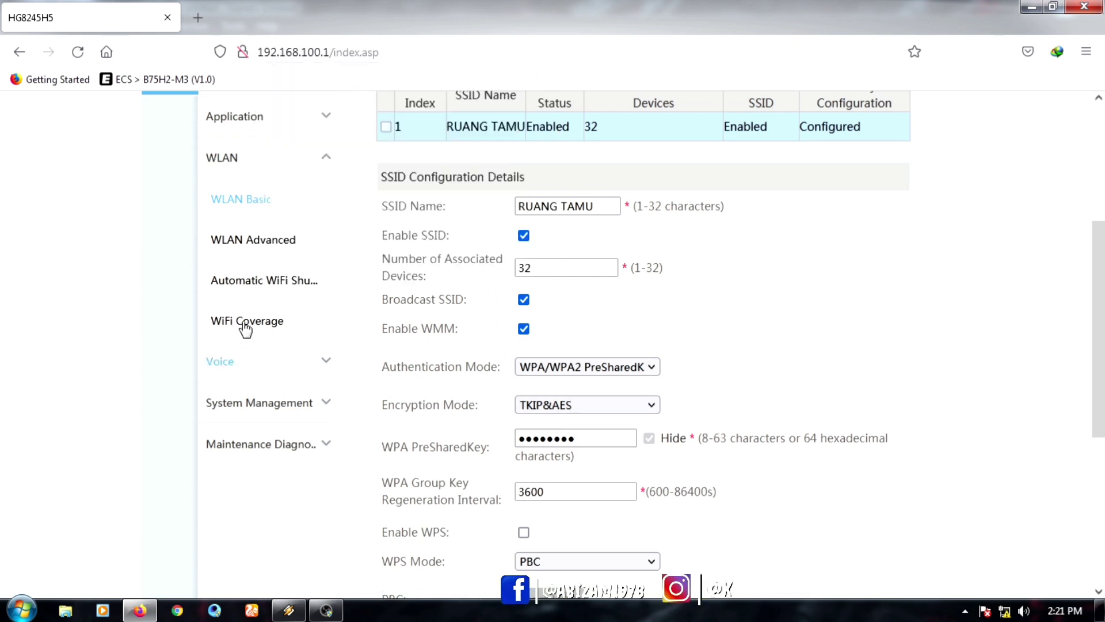
# Step: Change the Channel from Automatic to 11 in WLAN Advanced Configuration and apply
pyautogui.click(275, 241)
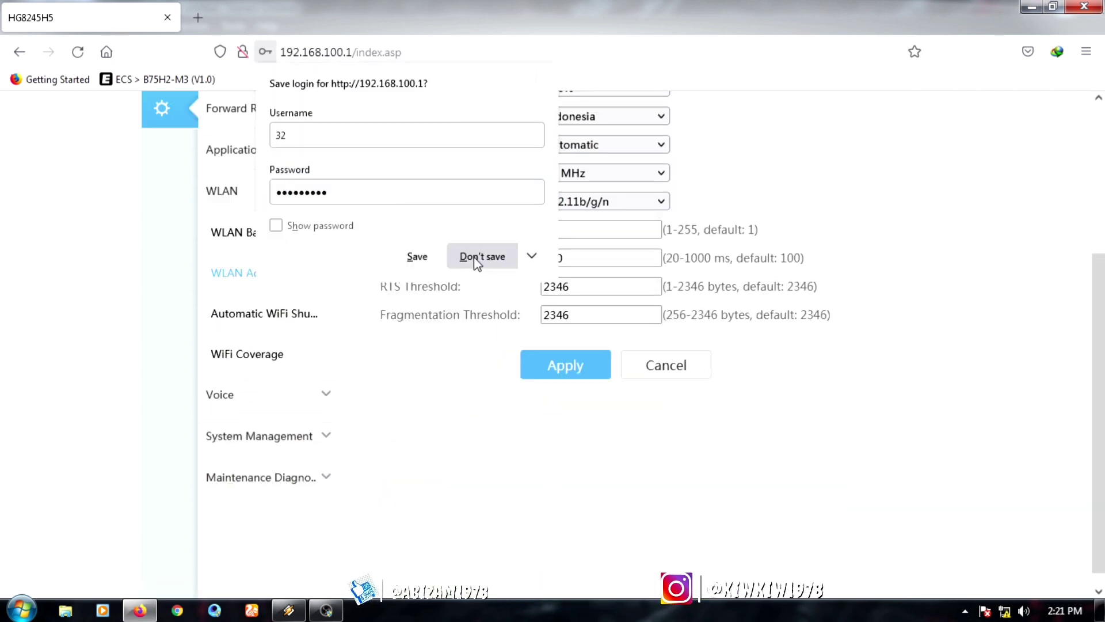
pyautogui.click(476, 257)
pyautogui.scroll(4, 523, 439)
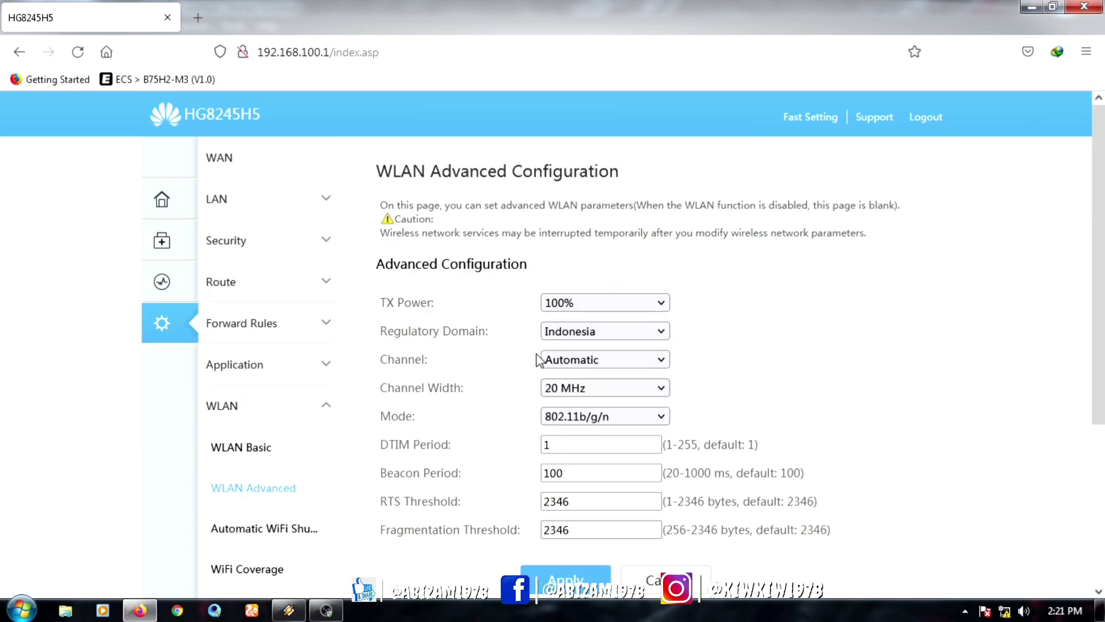
pyautogui.scroll(-3, 536, 359)
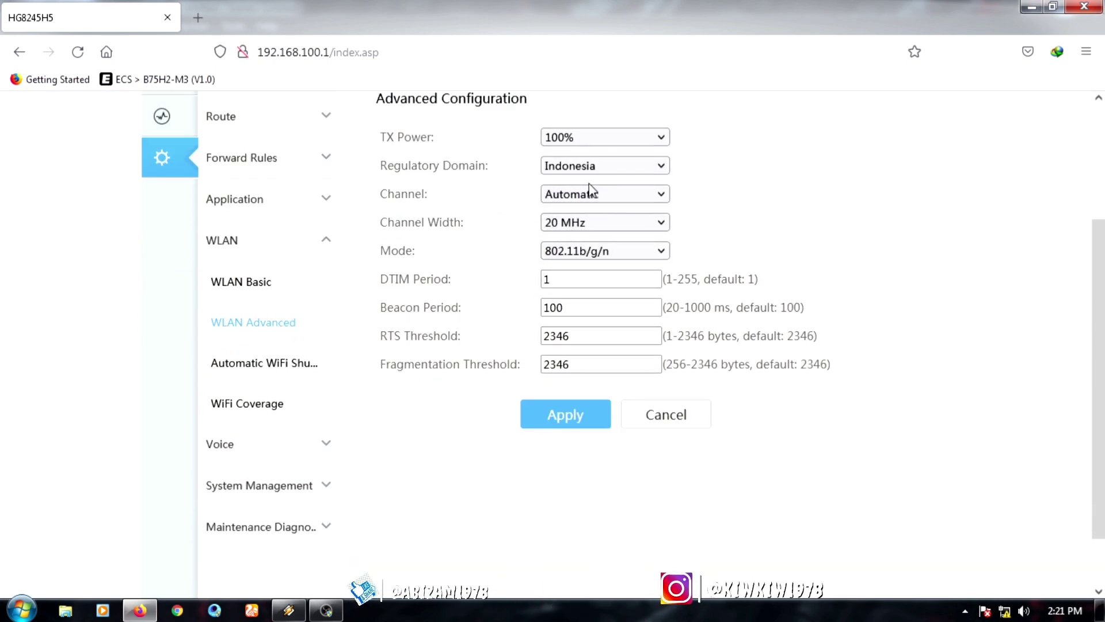
pyautogui.click(661, 195)
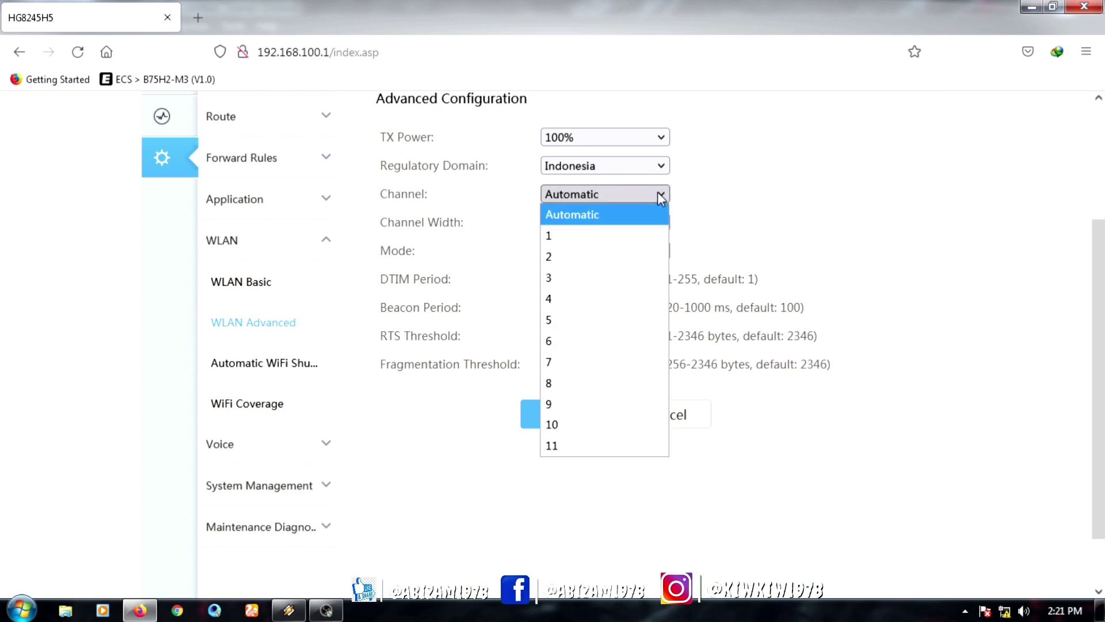
pyautogui.click(595, 446)
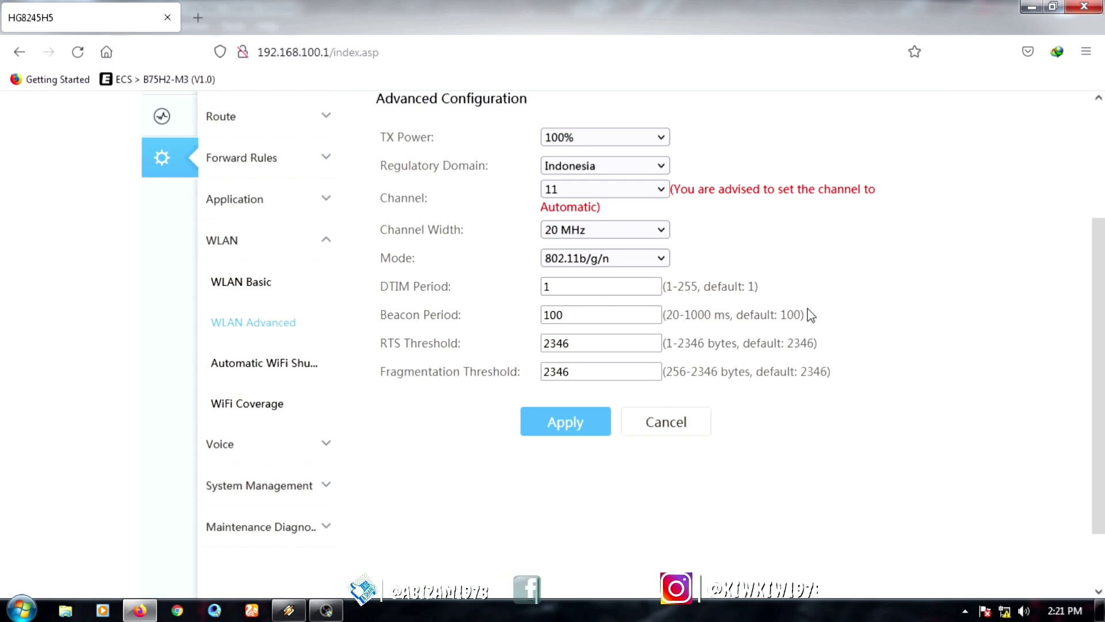
pyautogui.click(564, 426)
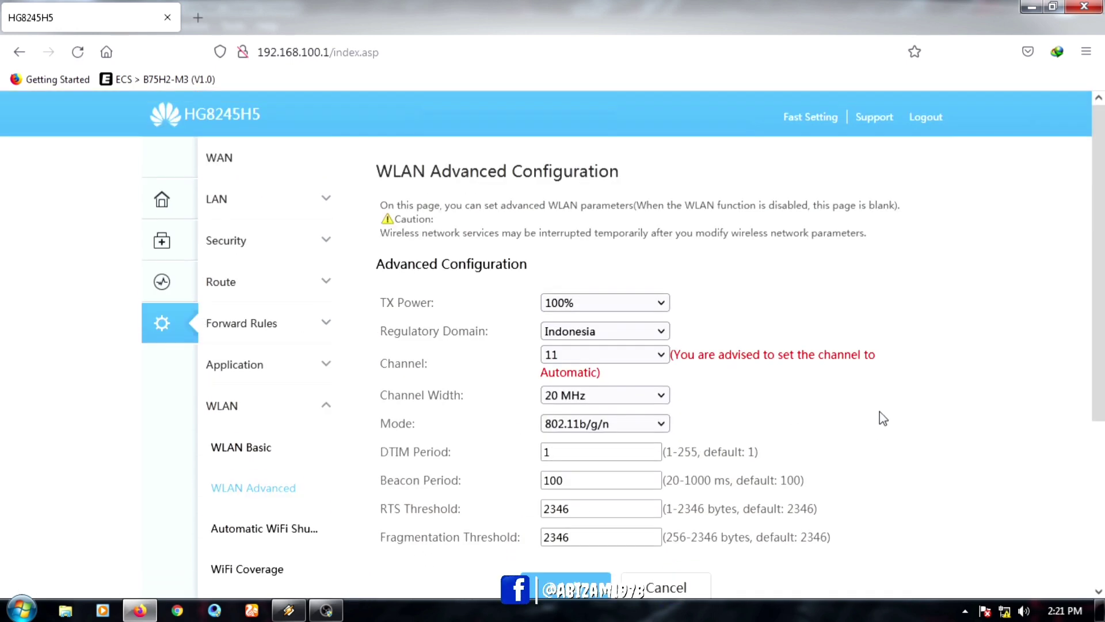
pyautogui.scroll(-4, 882, 419)
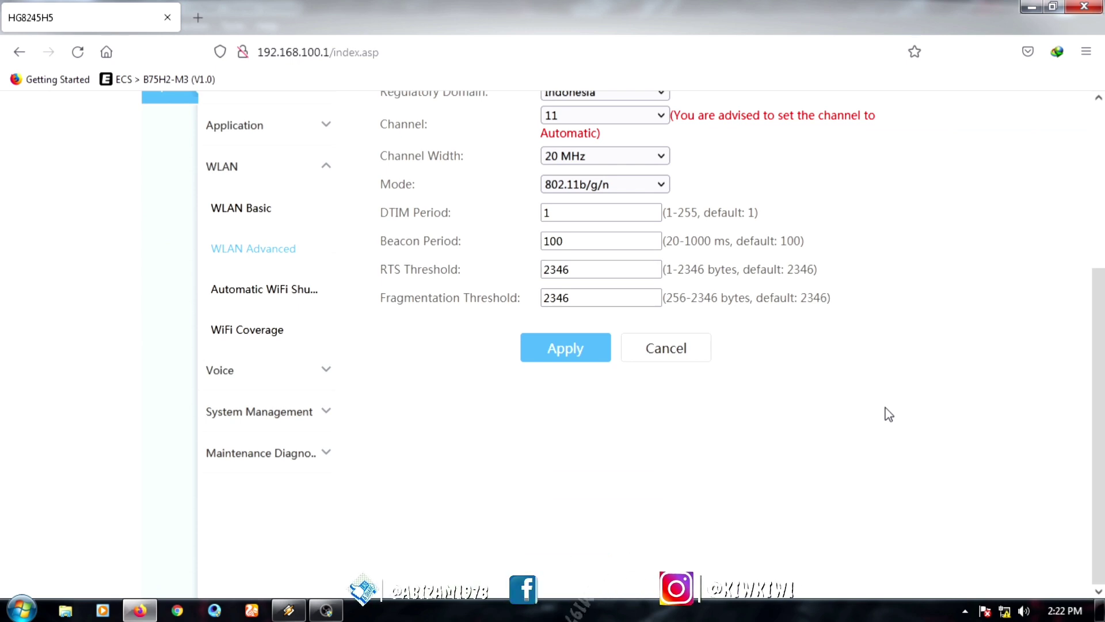